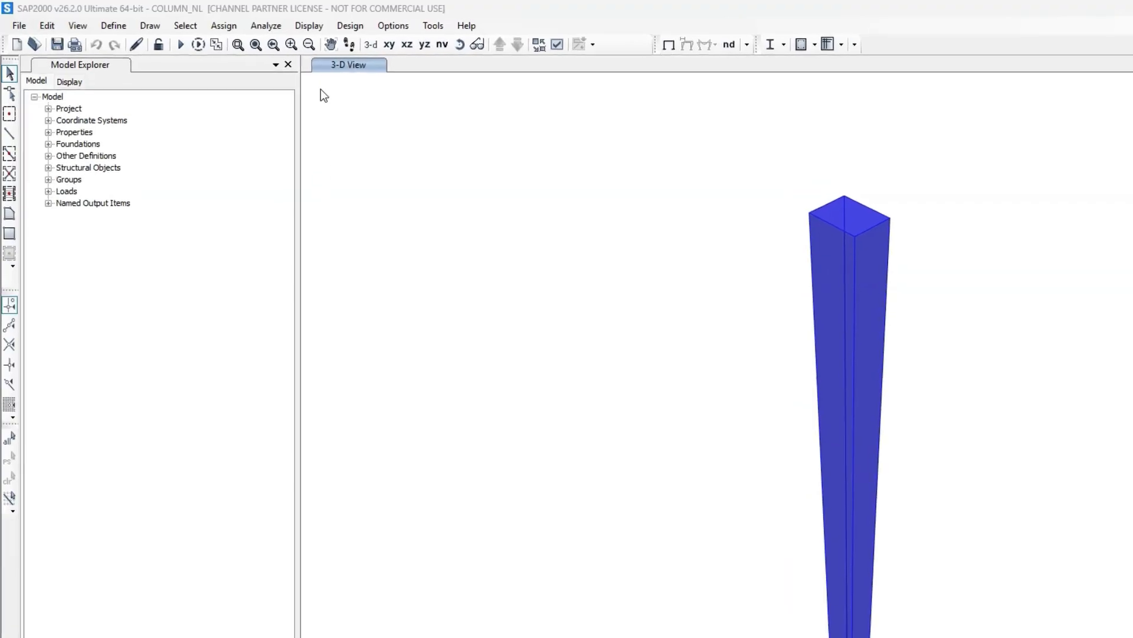
# Step: Display the DEAD load pattern's joint forces on the column with loading values shown
pyautogui.click(312, 26)
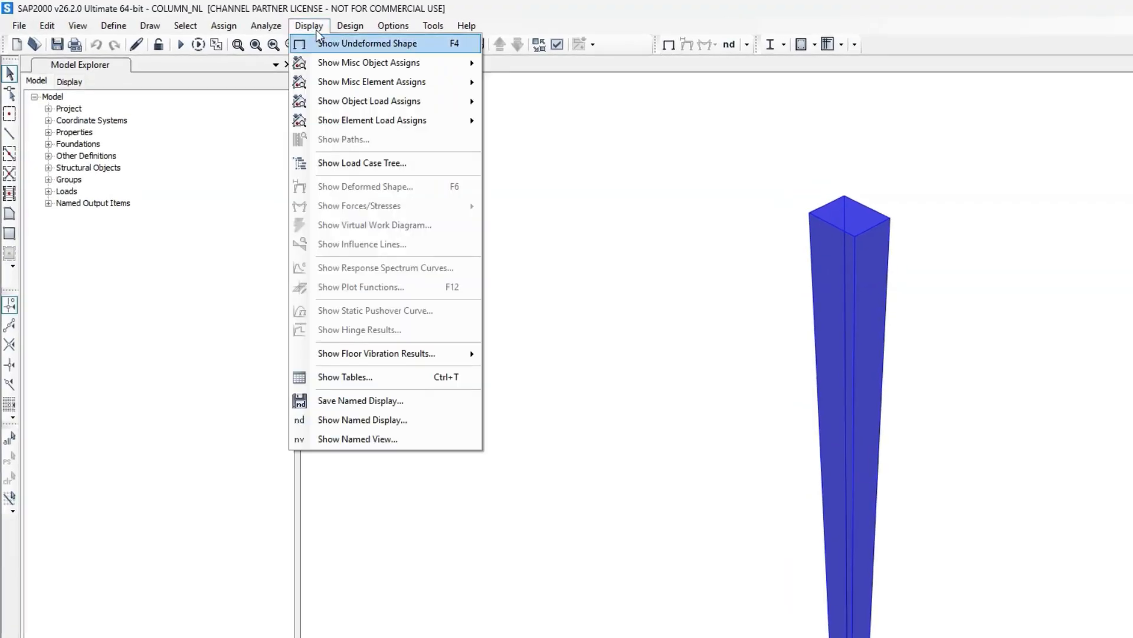
pyautogui.moveTo(352, 101)
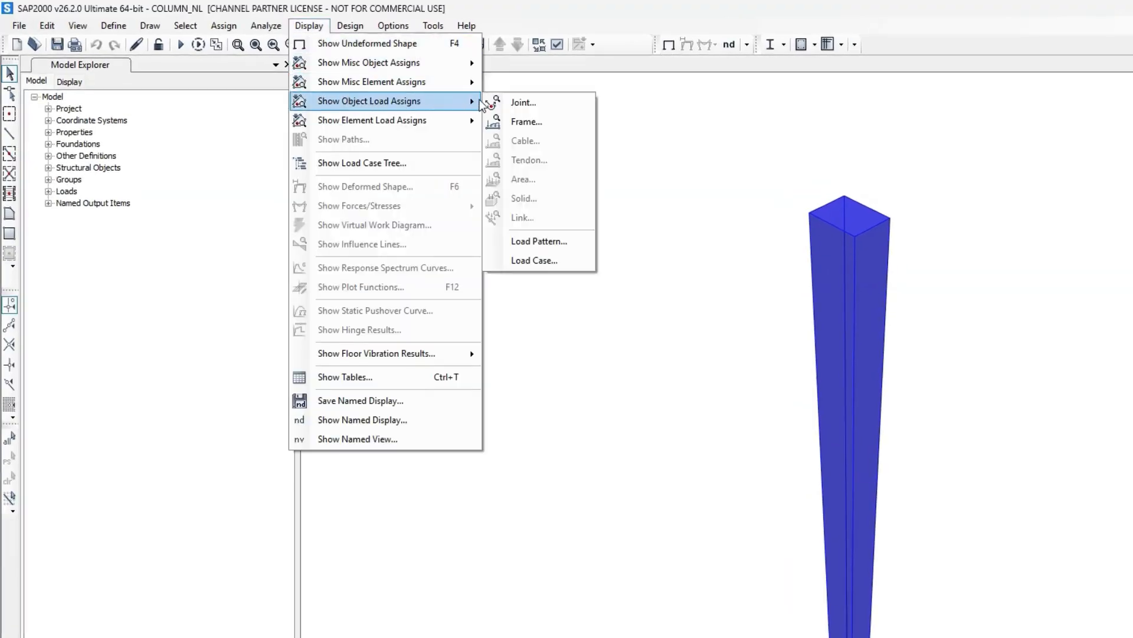
pyautogui.click(507, 104)
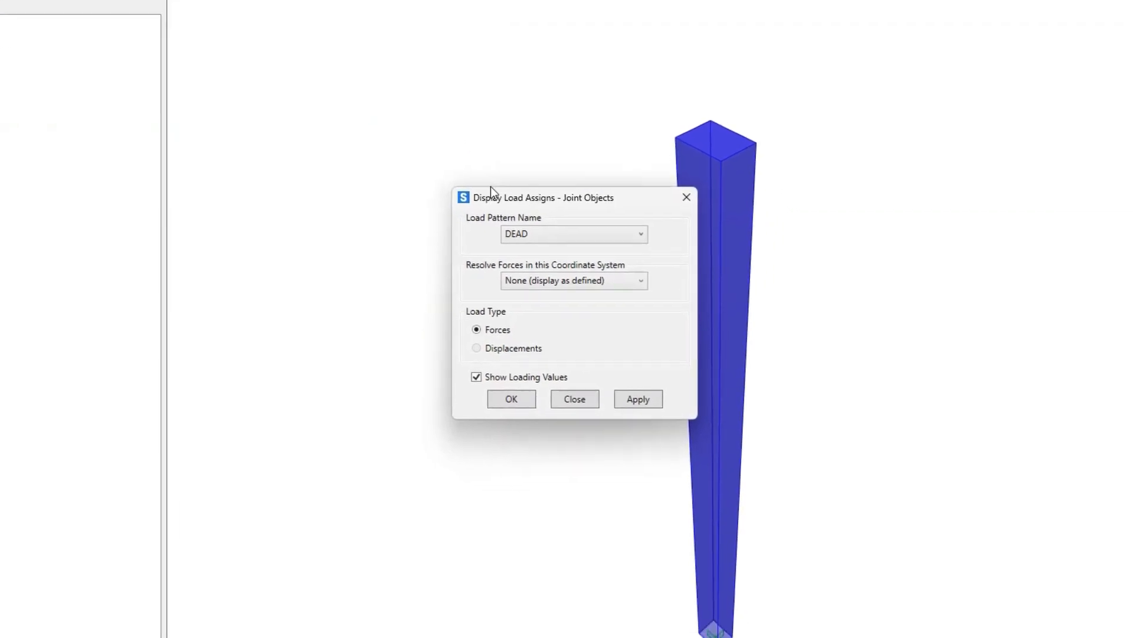
pyautogui.moveTo(372, 184); pyautogui.dragTo(294, 179)
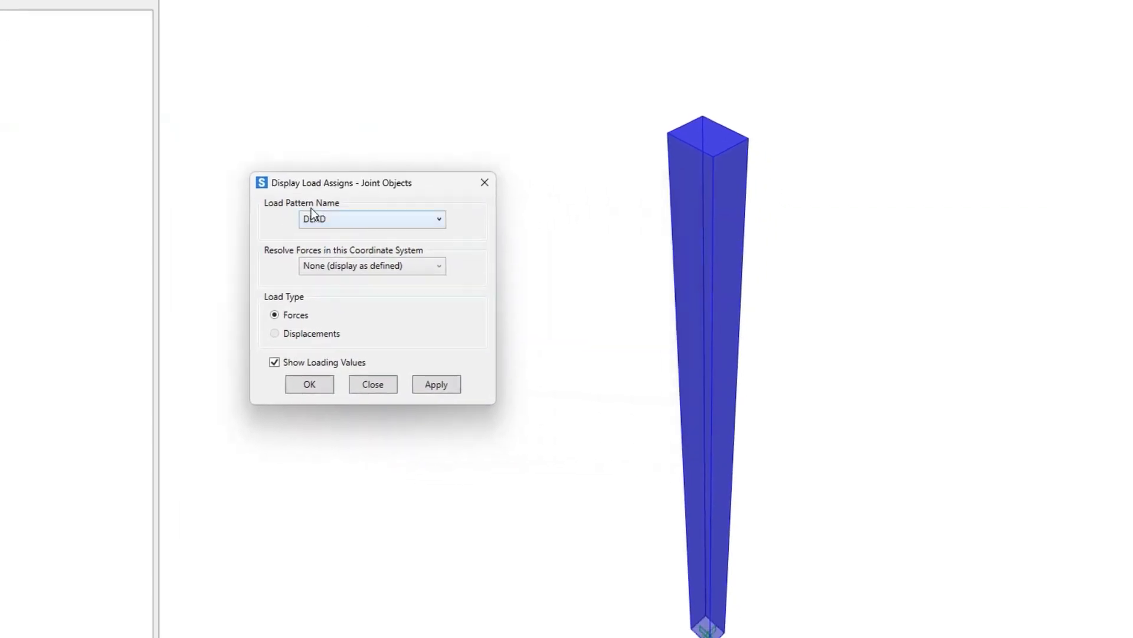
pyautogui.click(423, 385)
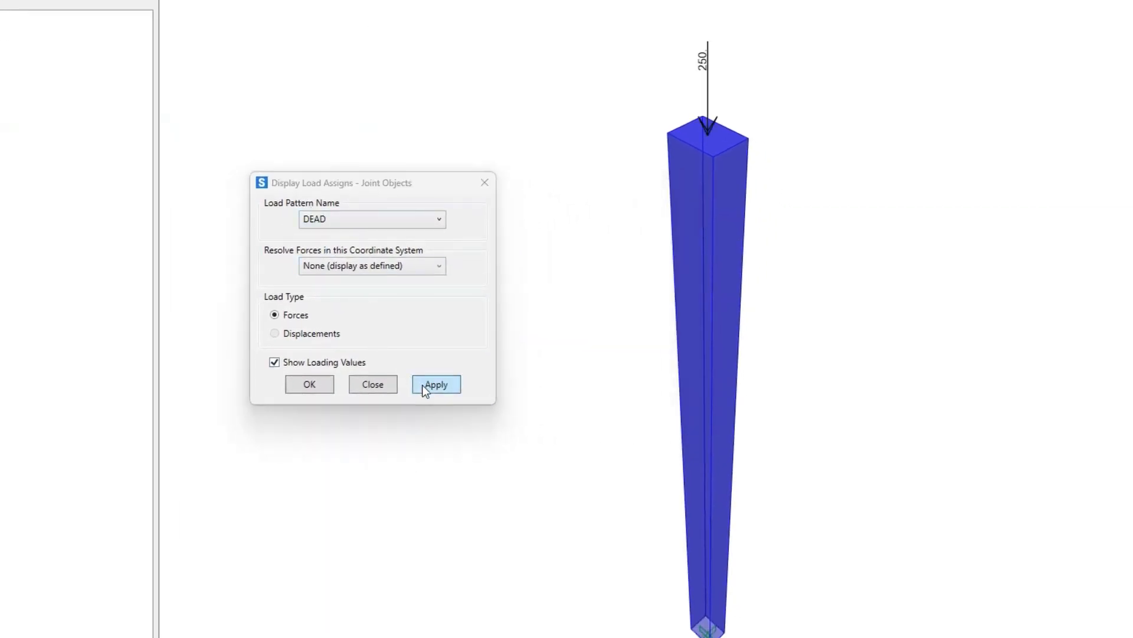
# Step: Switch the displayed joint forces to the LIVE load pattern and close the load display settings
pyautogui.click(372, 216)
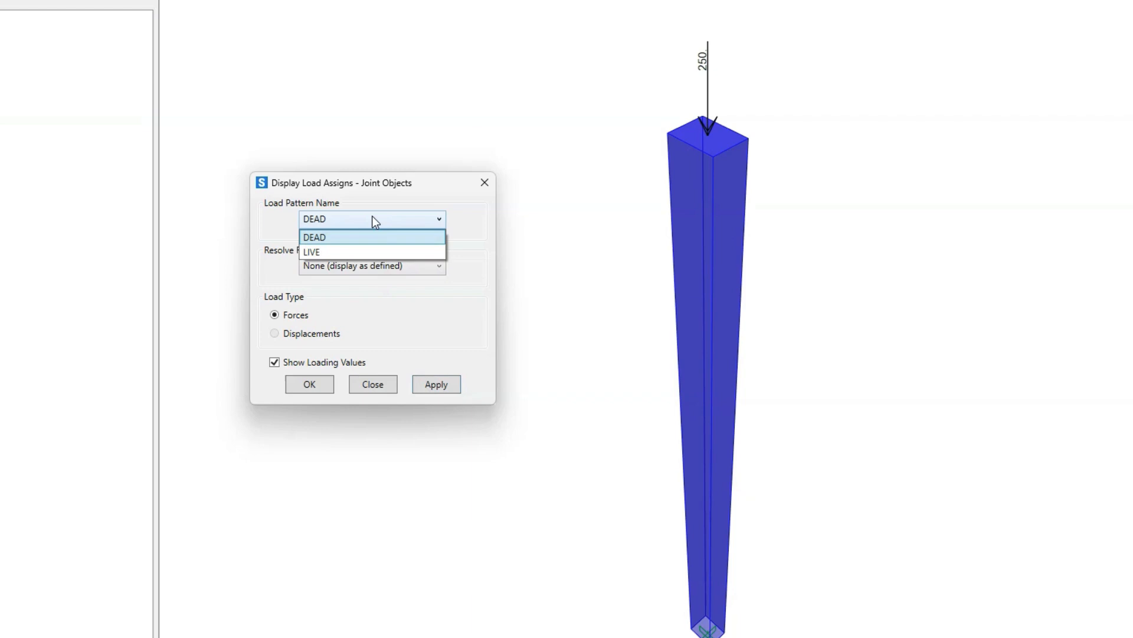
pyautogui.click(360, 246)
pyautogui.click(435, 384)
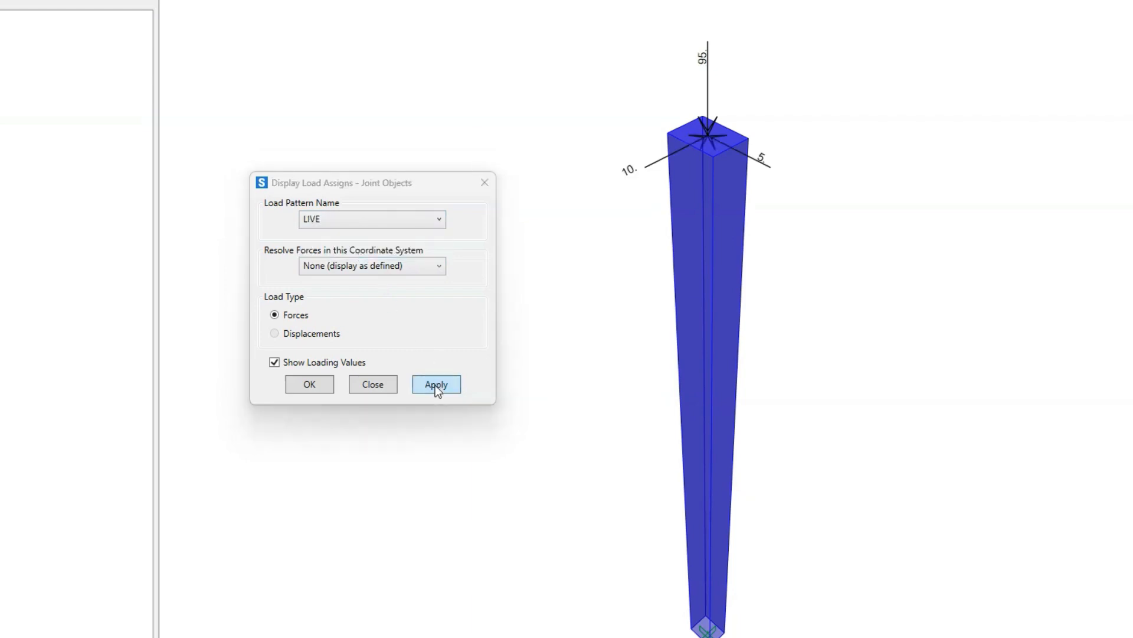
pyautogui.click(381, 385)
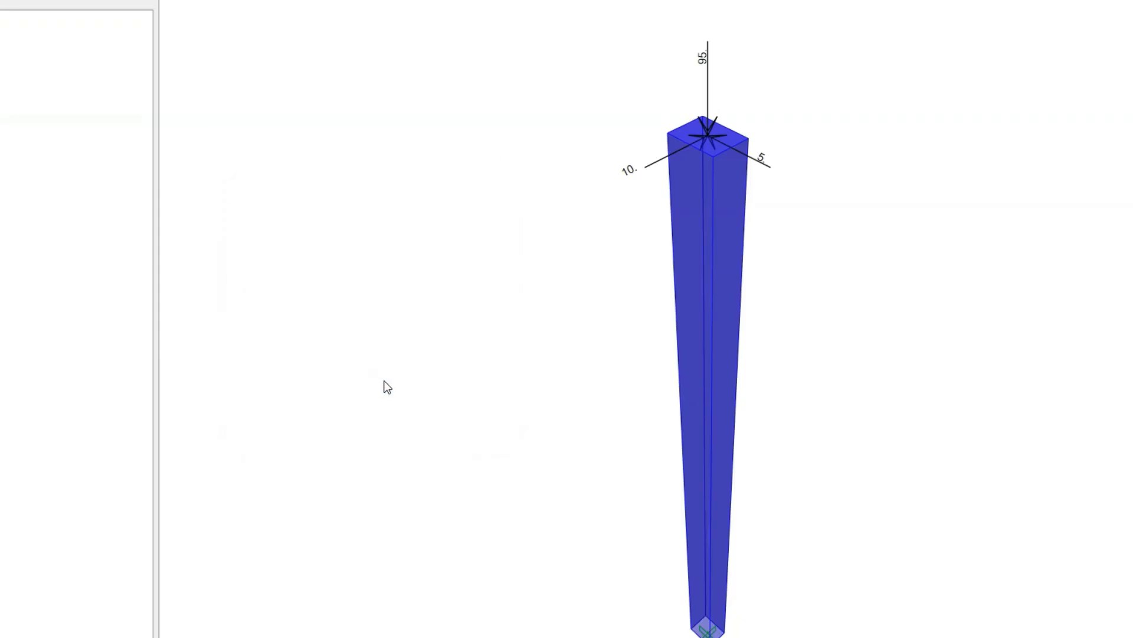
# Step: Inspect the column's line information, reviewing its assignments and its location data
pyautogui.rightClick(708, 387)
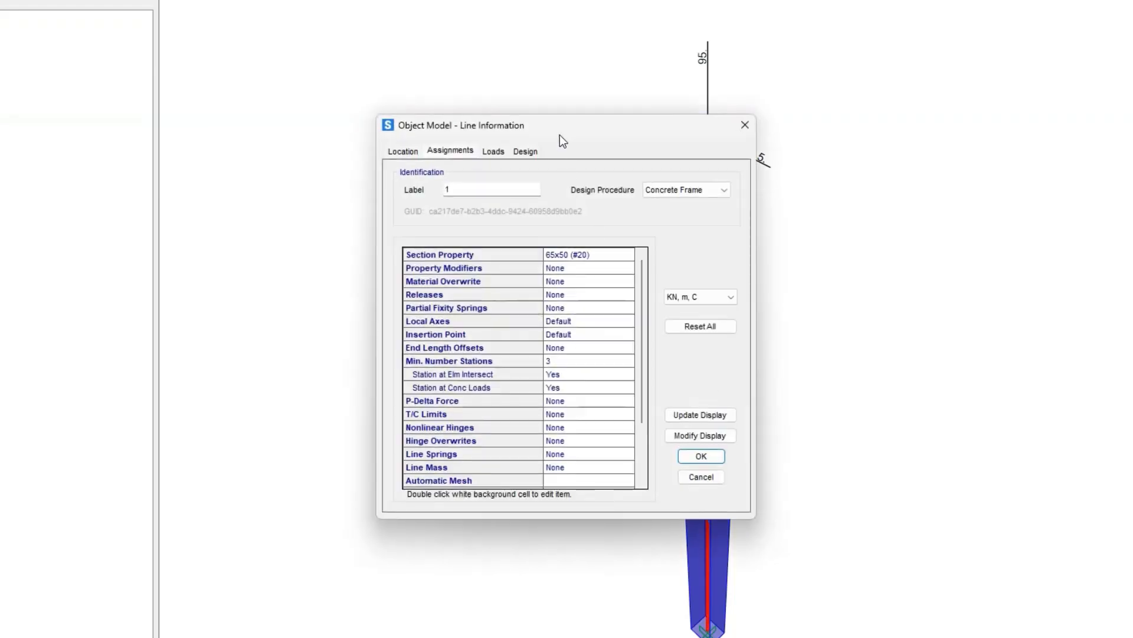
pyautogui.moveTo(562, 138); pyautogui.dragTo(401, 136)
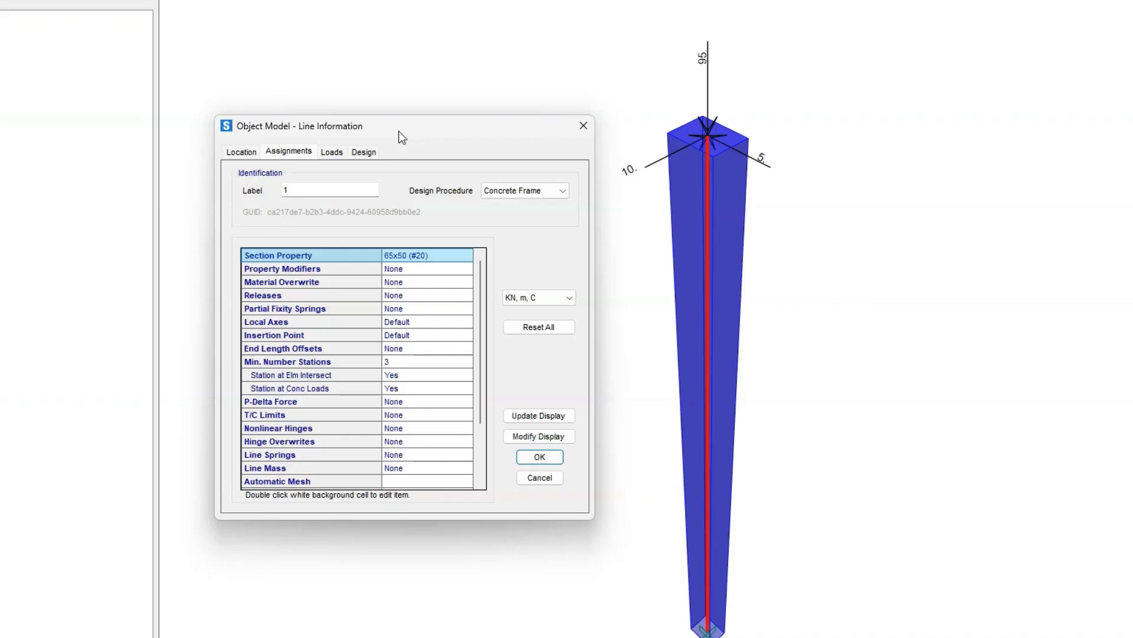
pyautogui.click(234, 151)
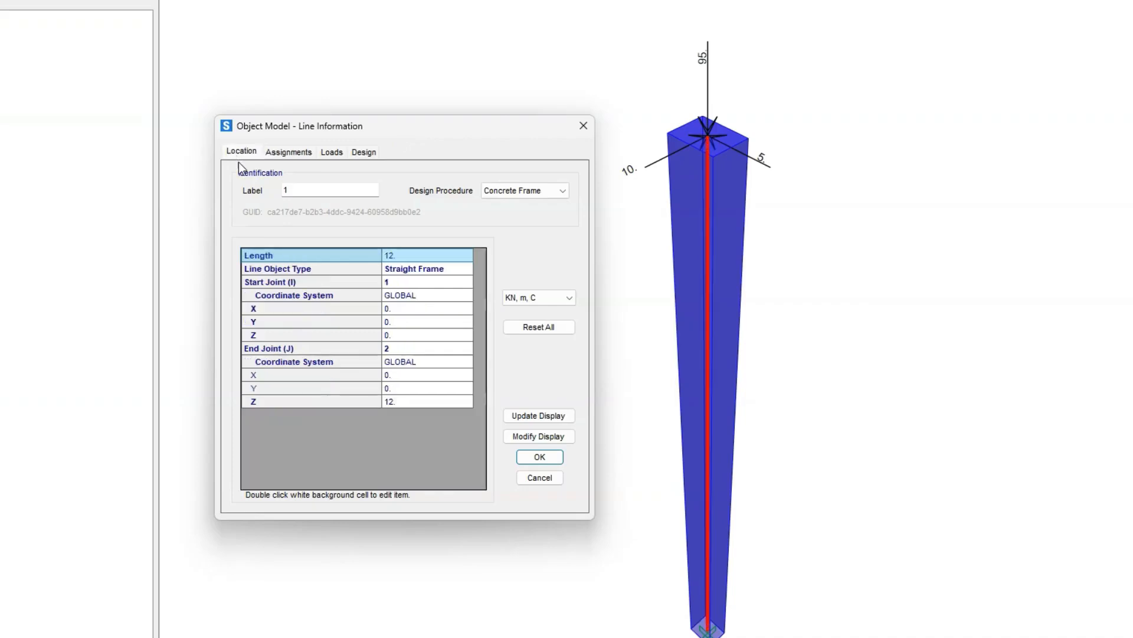
pyautogui.click(522, 455)
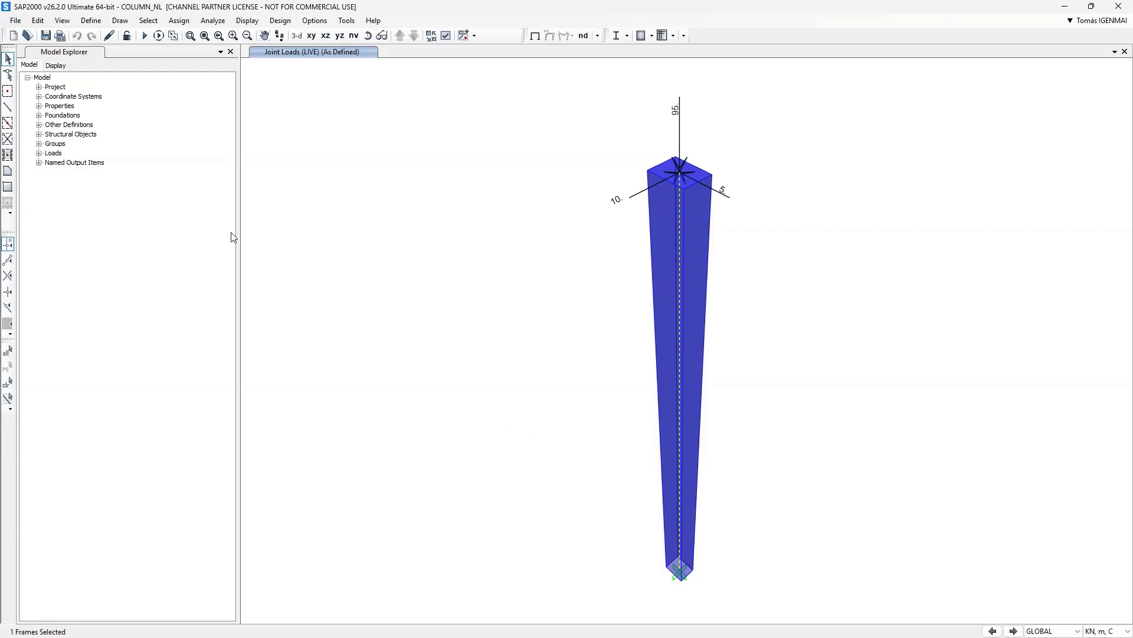
# Step: Review the 65x50 (#20) frame section's dimensions, material and concrete reinforcement data
pyautogui.click(39, 106)
pyautogui.click(50, 125)
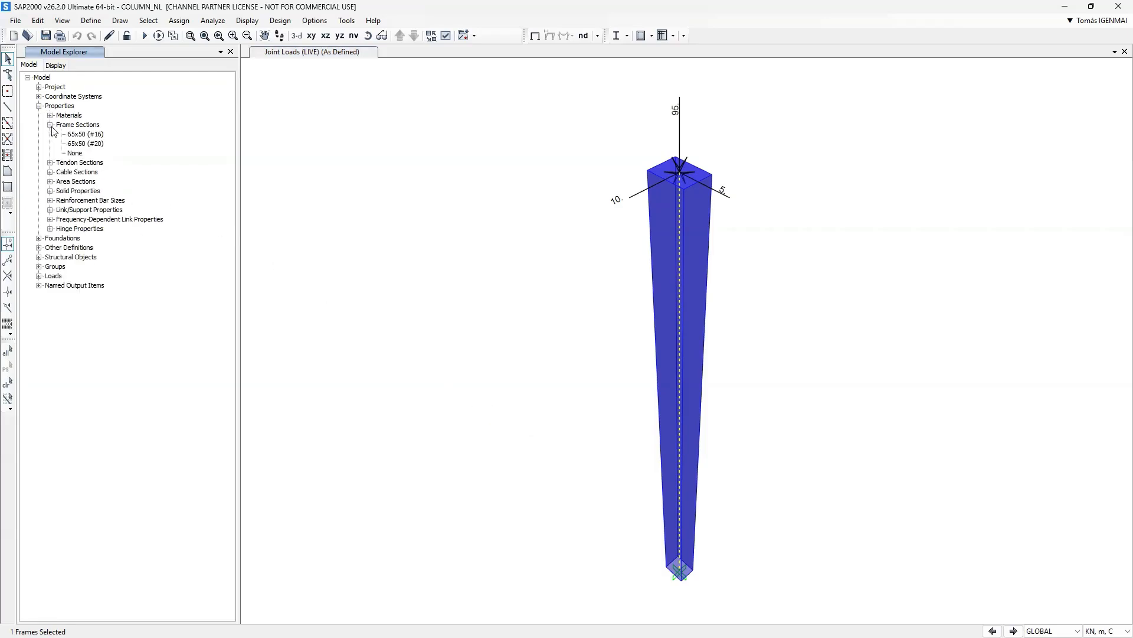
pyautogui.doubleClick(76, 144)
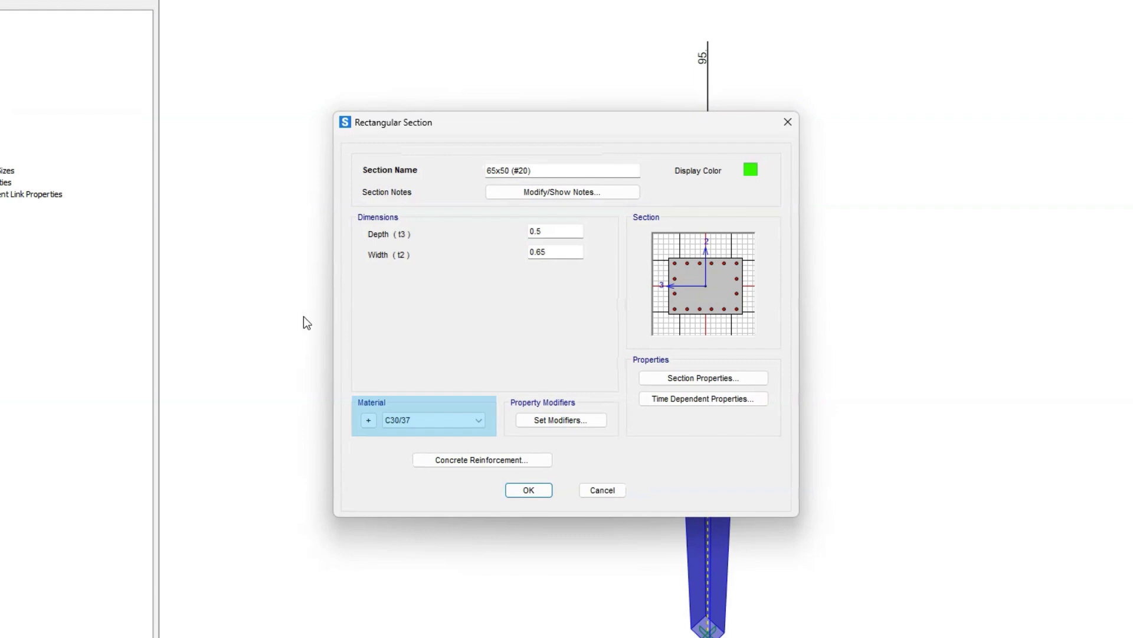
pyautogui.click(437, 459)
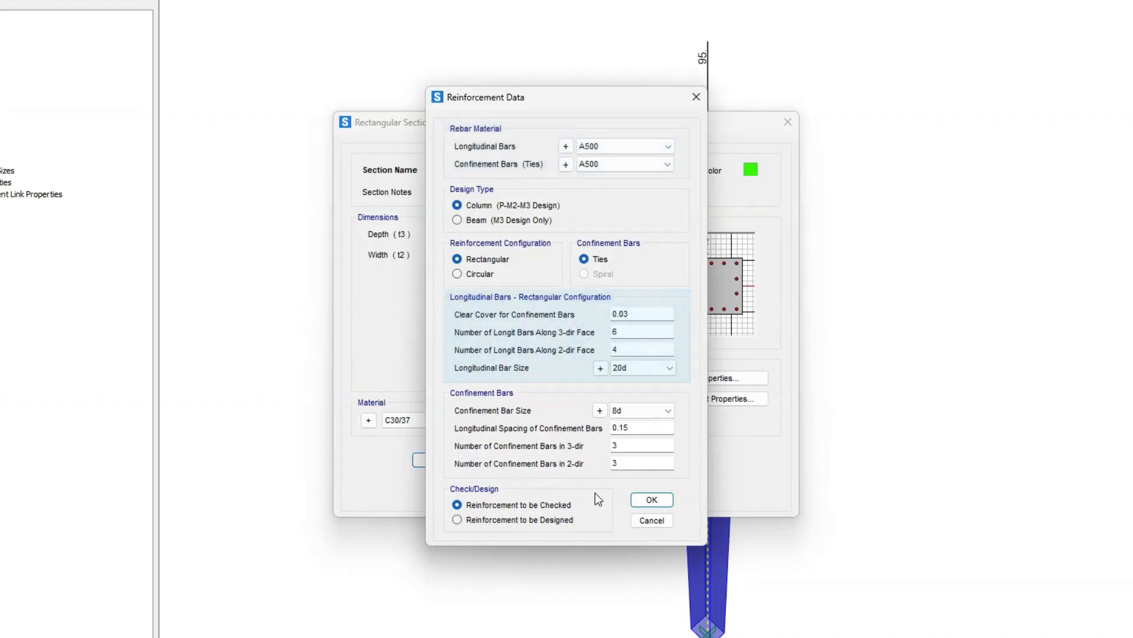
pyautogui.click(647, 500)
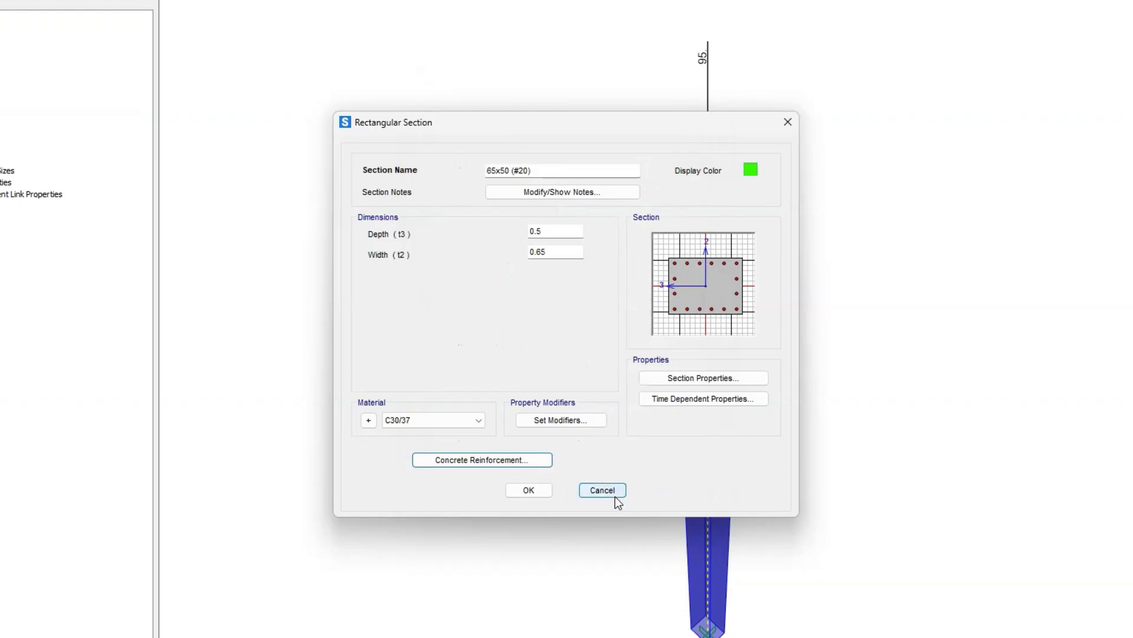
pyautogui.click(537, 489)
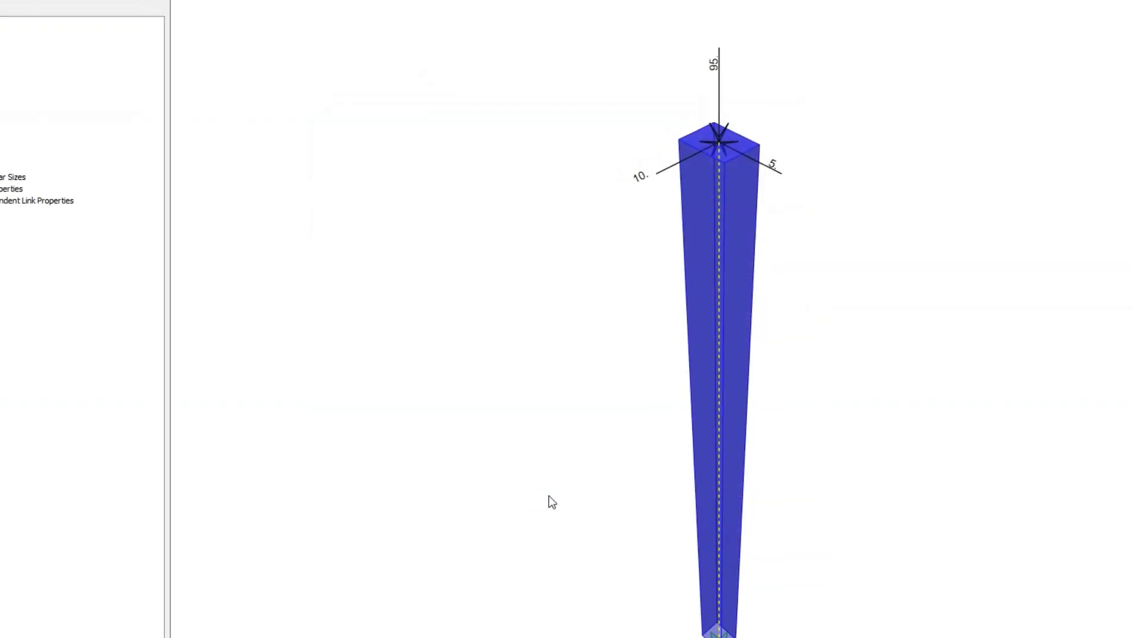
# Step: Review the 65x50 (#16) frame section's definition and its concrete reinforcement data
pyautogui.doubleClick(110, 169)
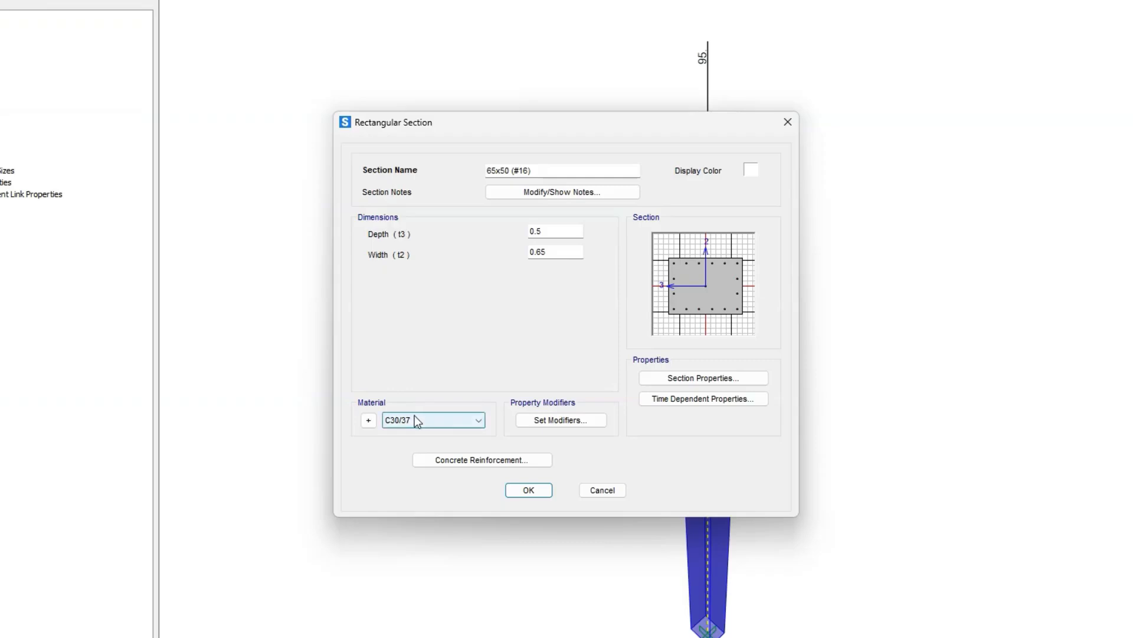
pyautogui.click(439, 457)
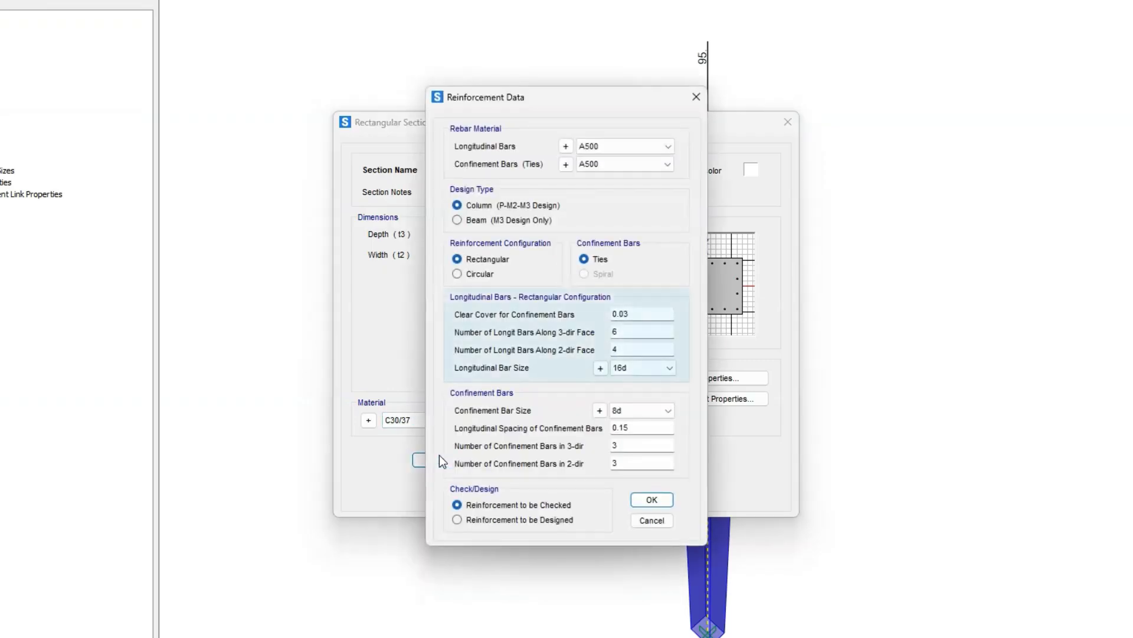
pyautogui.click(649, 501)
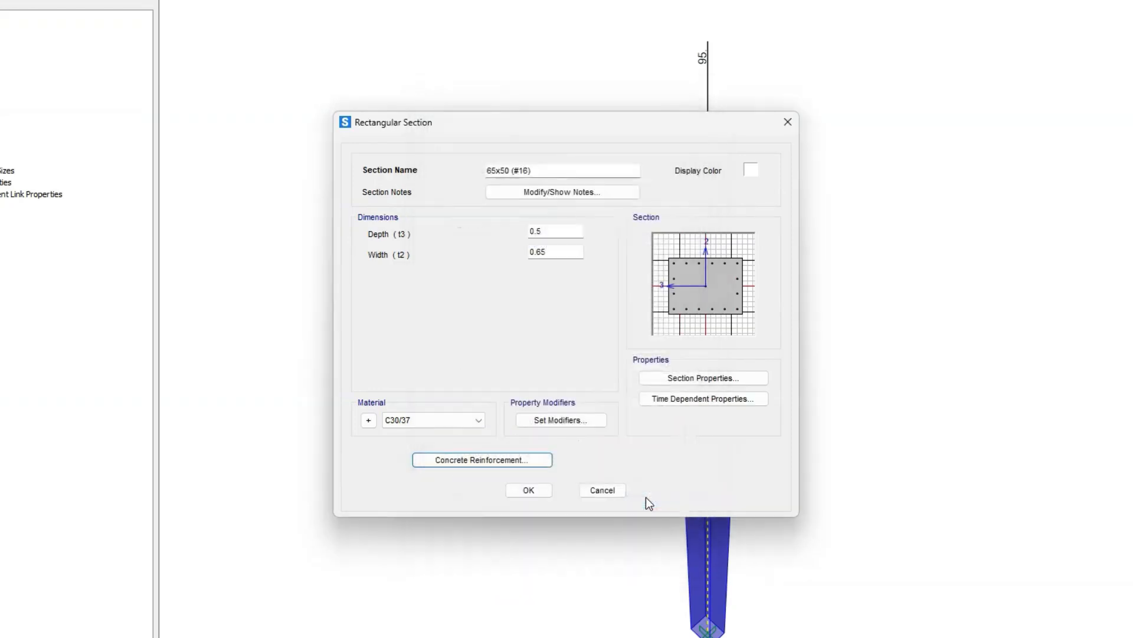
pyautogui.click(529, 490)
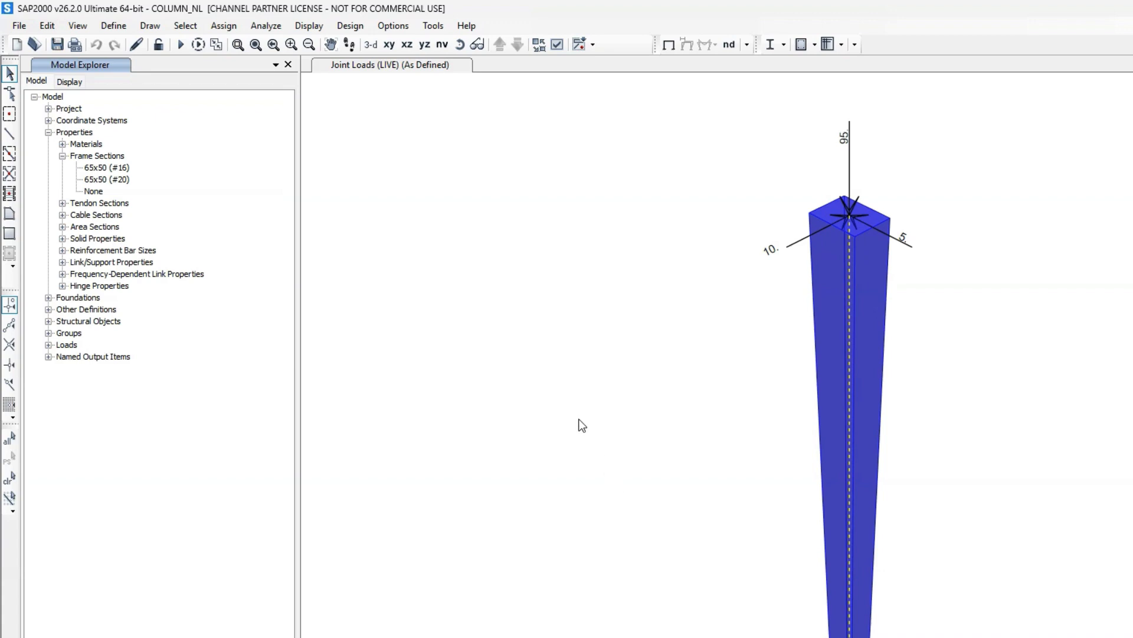
# Step: Enable advanced properties in the material definitions and bring up the A500 rebar's nonlinear material data
pyautogui.click(113, 25)
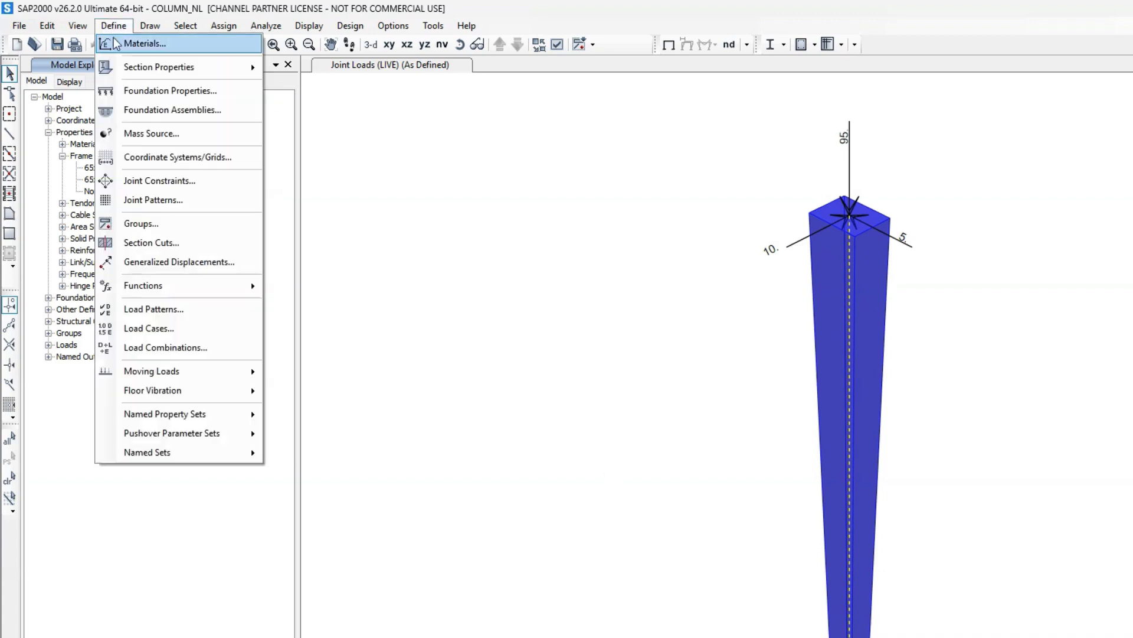
pyautogui.click(114, 38)
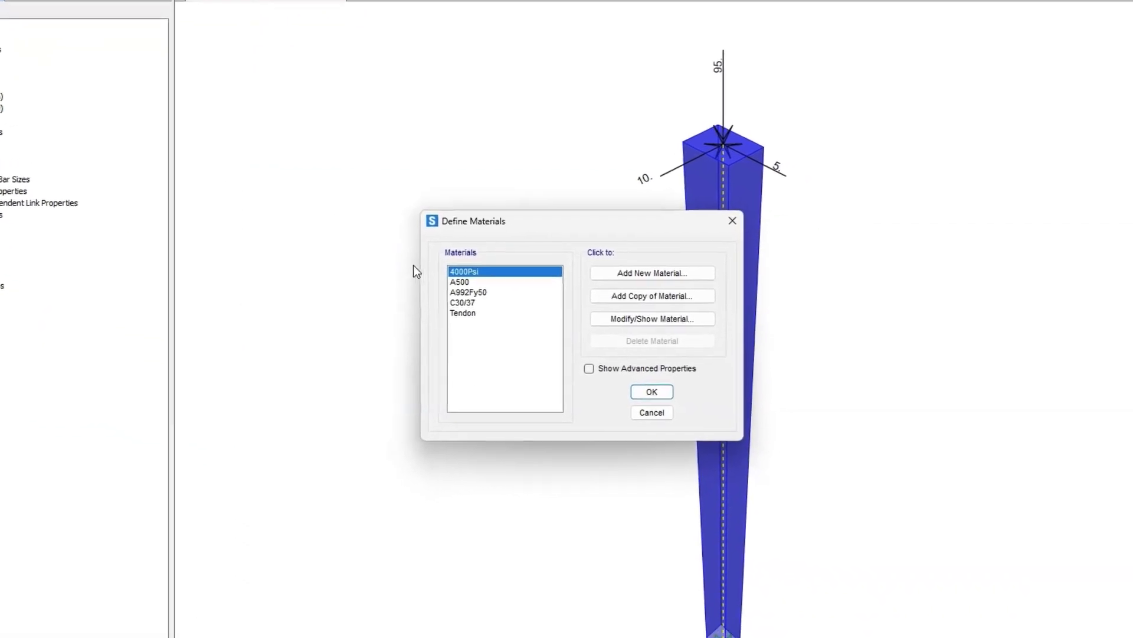
pyautogui.click(589, 353)
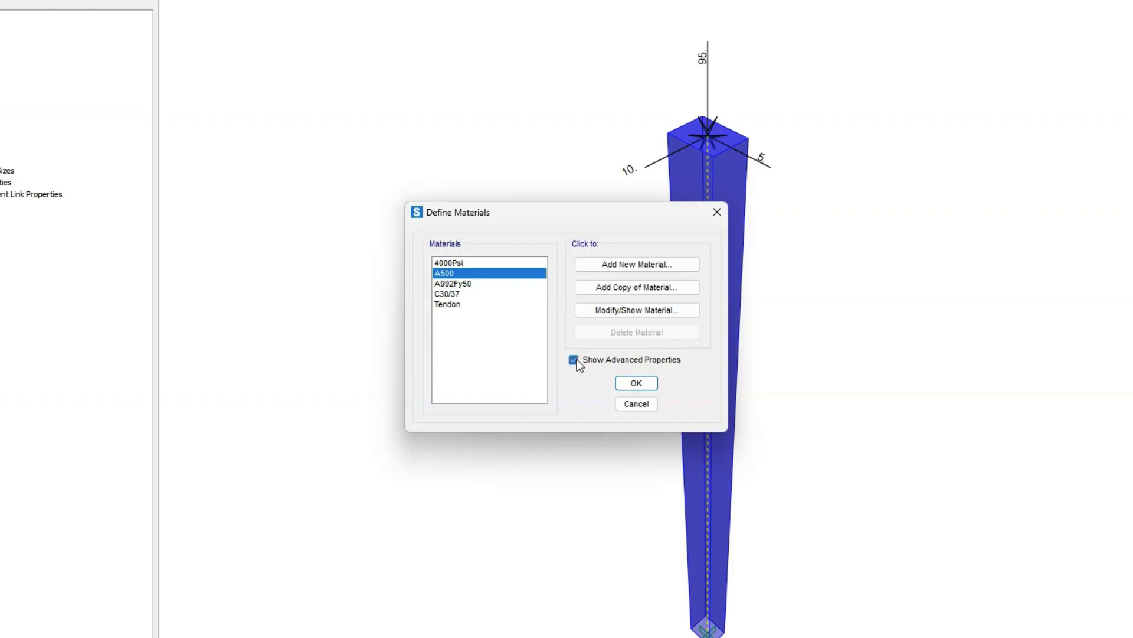
pyautogui.click(621, 311)
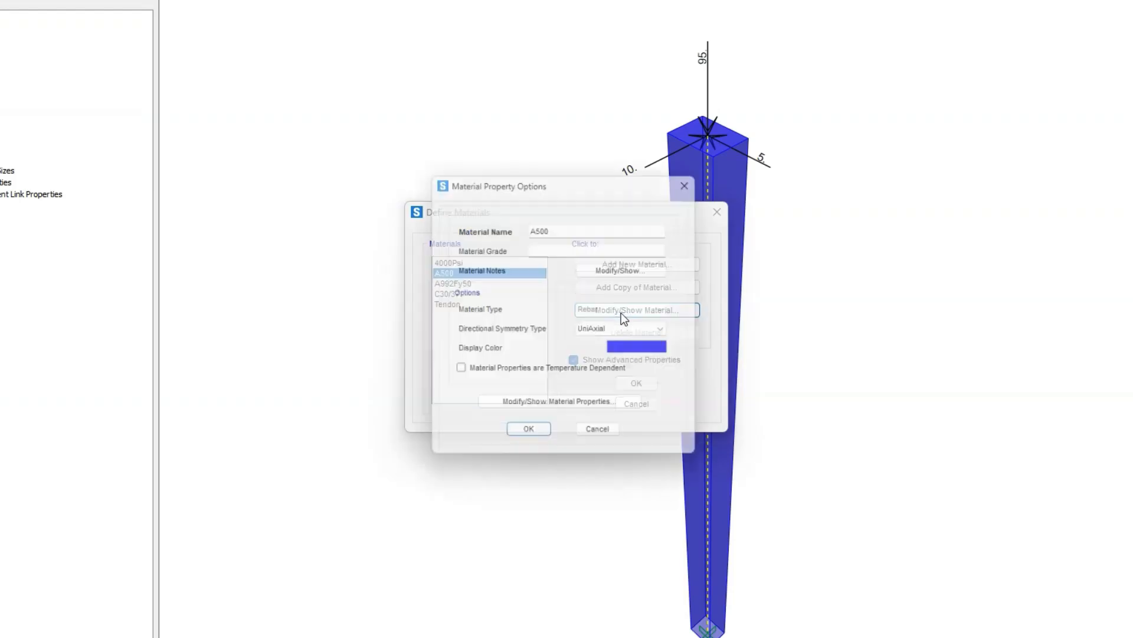
pyautogui.click(593, 411)
pyautogui.click(575, 438)
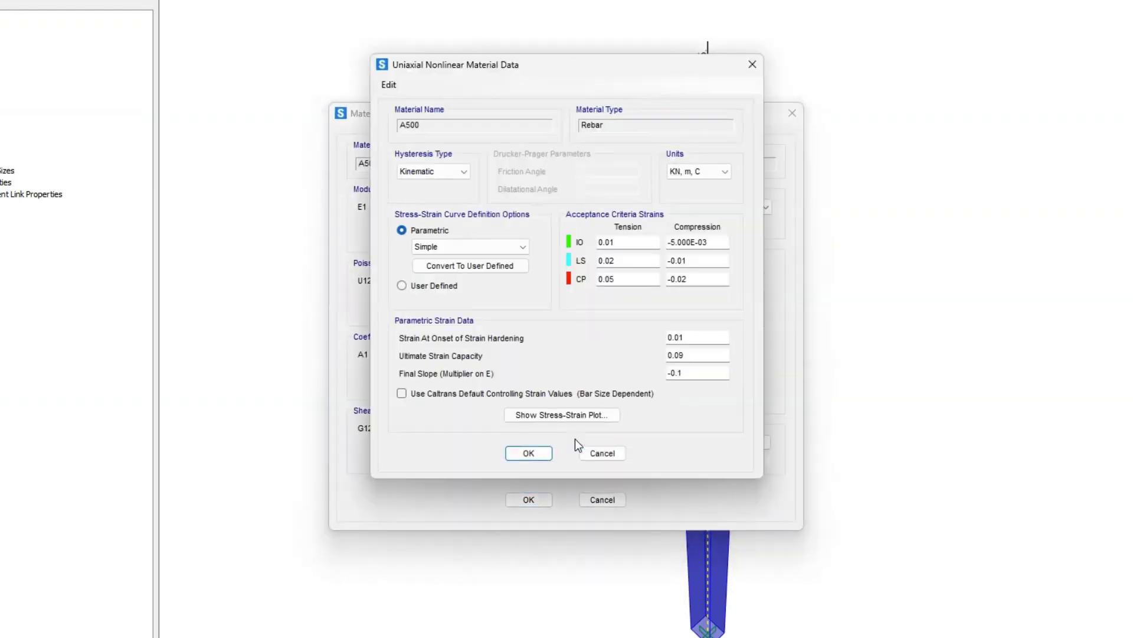
# Step: Examine the A500 stress-strain plot, and accept the rebar's material settings to return to the materials list
pyautogui.click(572, 418)
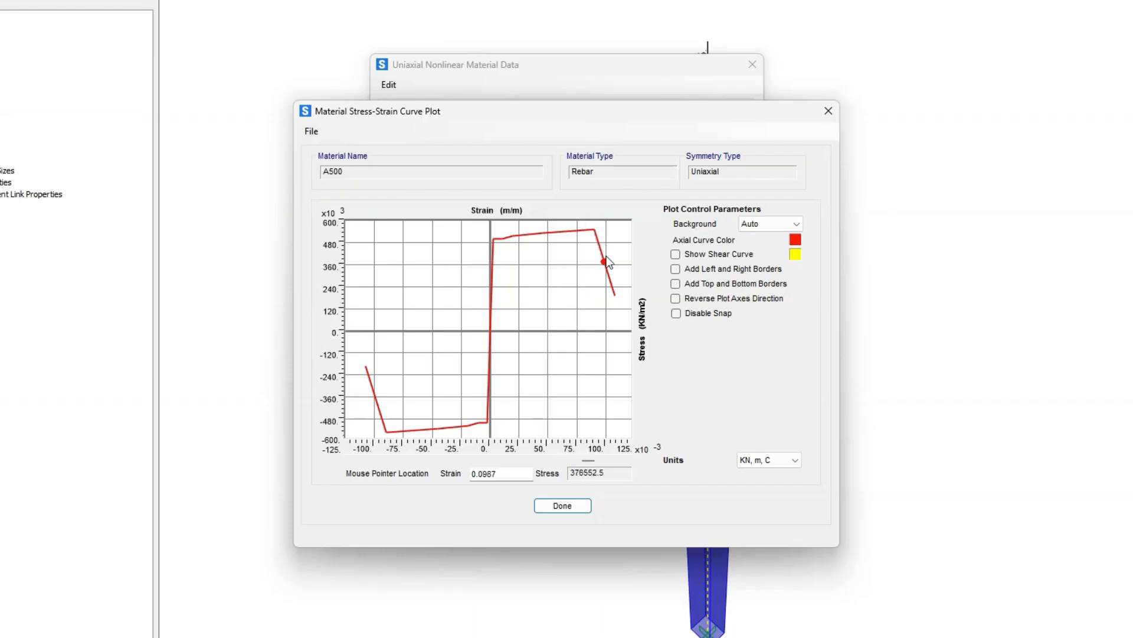
pyautogui.click(583, 505)
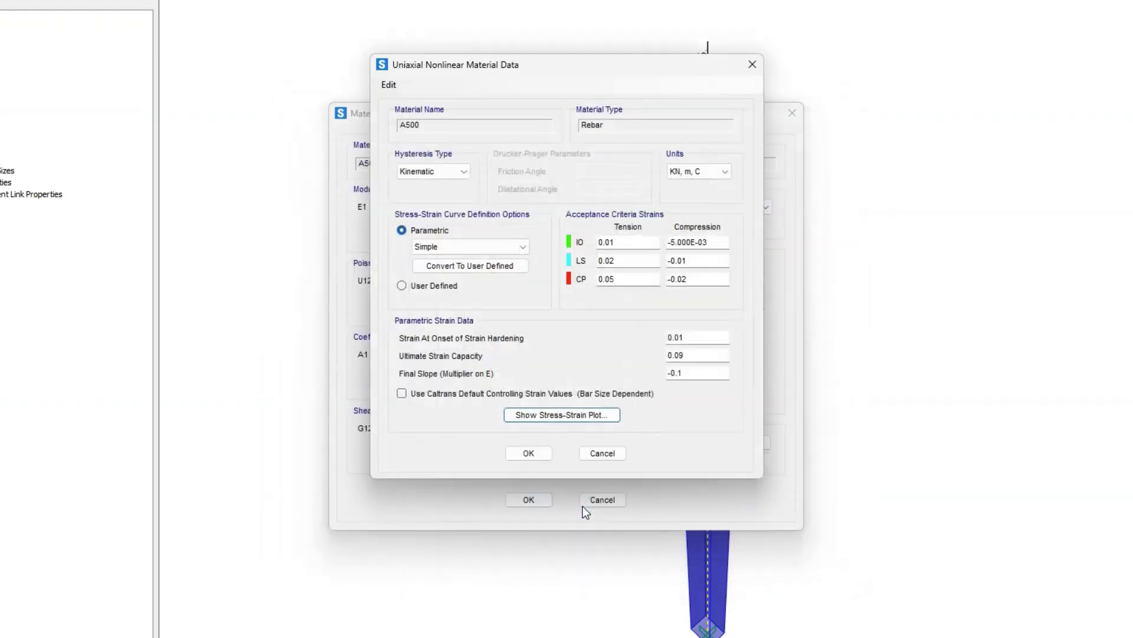
pyautogui.click(545, 452)
pyautogui.click(538, 499)
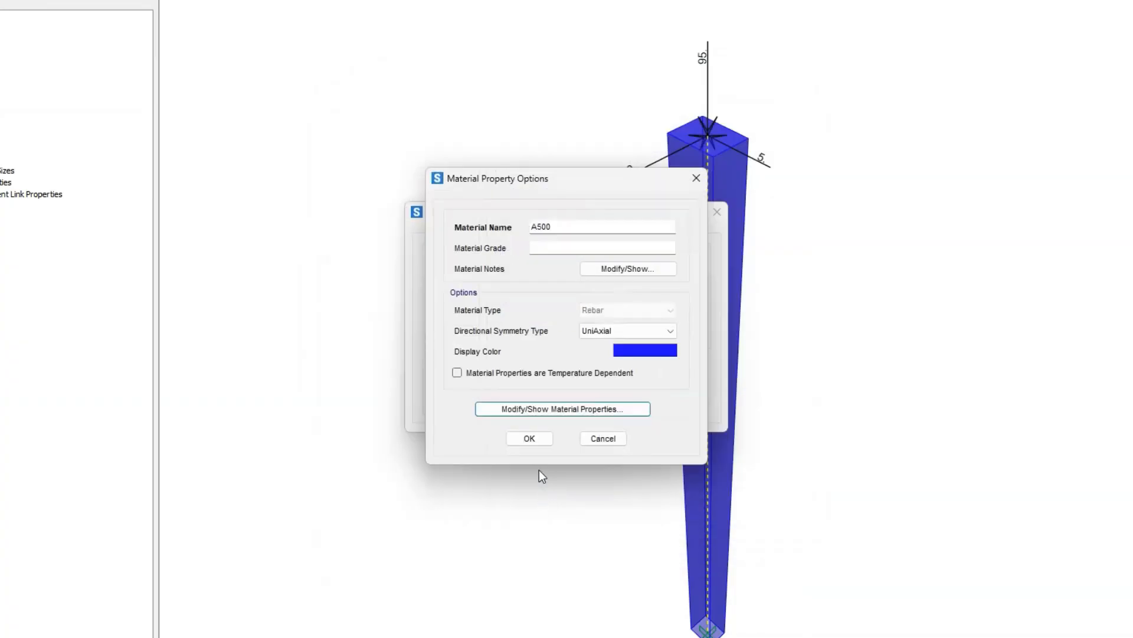
pyautogui.click(530, 438)
# Step: Examine the C30/37 concrete's nonlinear material data and its stress-strain plot
pyautogui.click(508, 294)
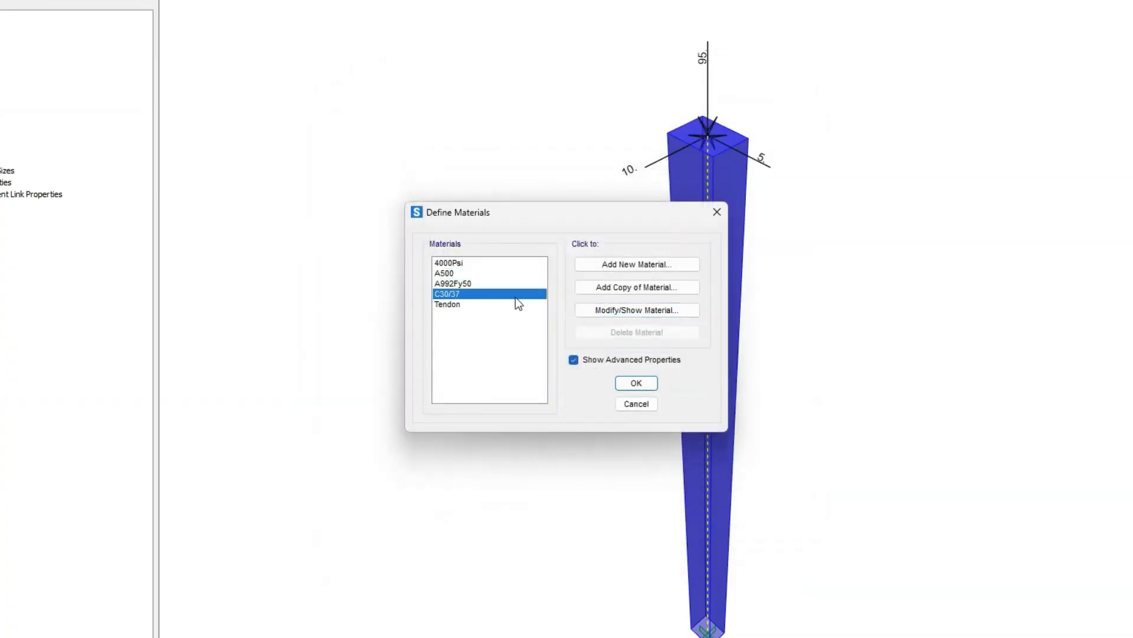
pyautogui.click(577, 309)
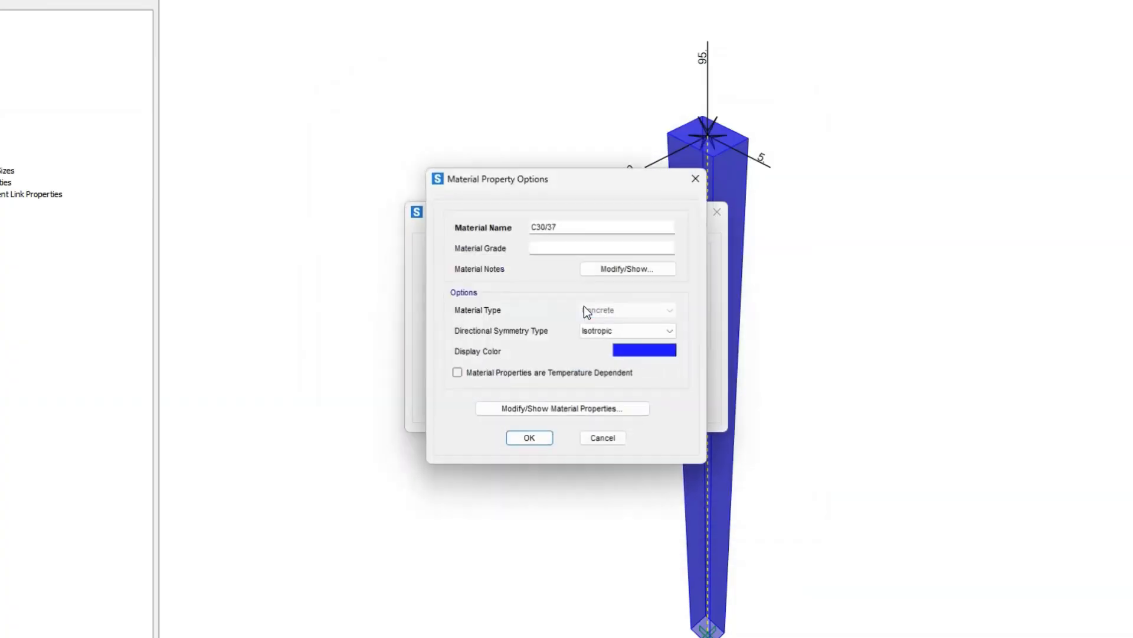
pyautogui.click(539, 409)
pyautogui.click(544, 439)
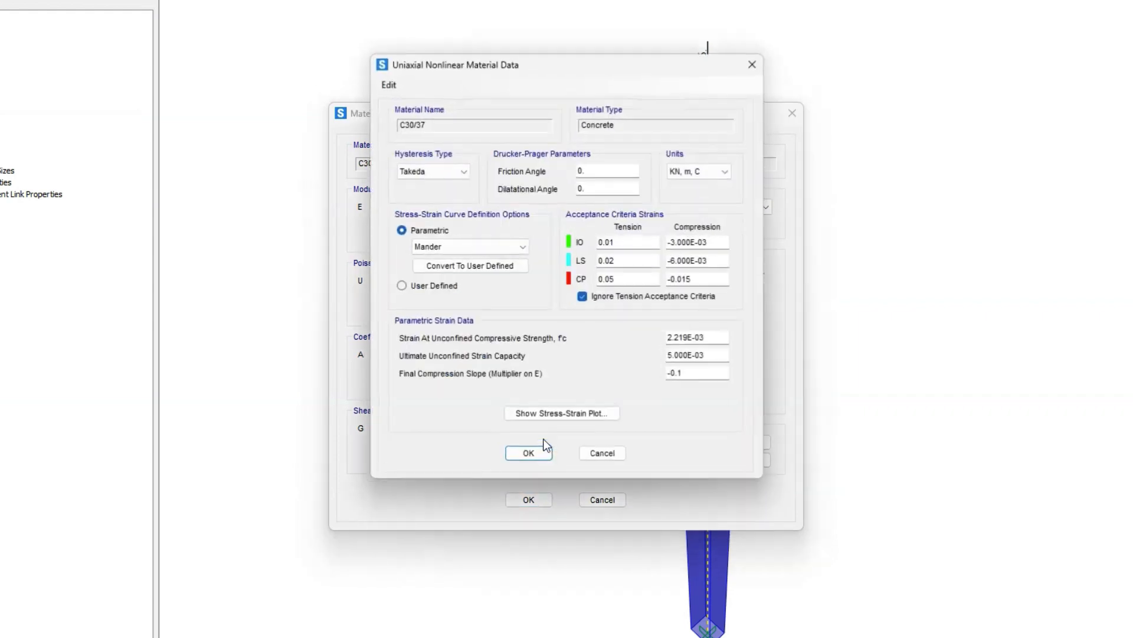
pyautogui.click(535, 413)
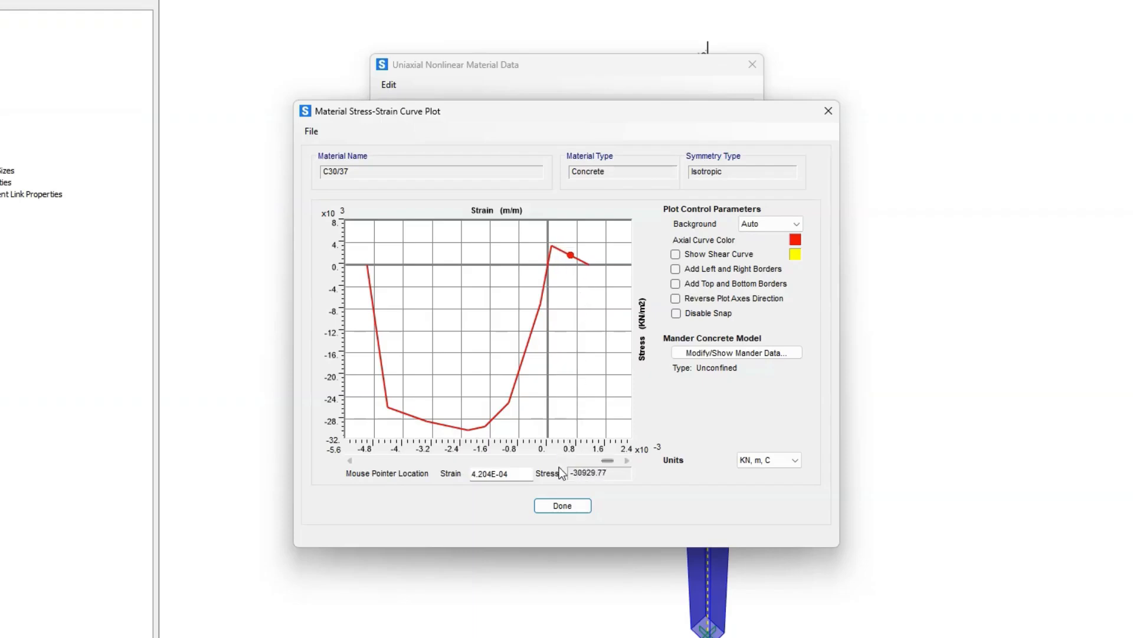
pyautogui.click(561, 507)
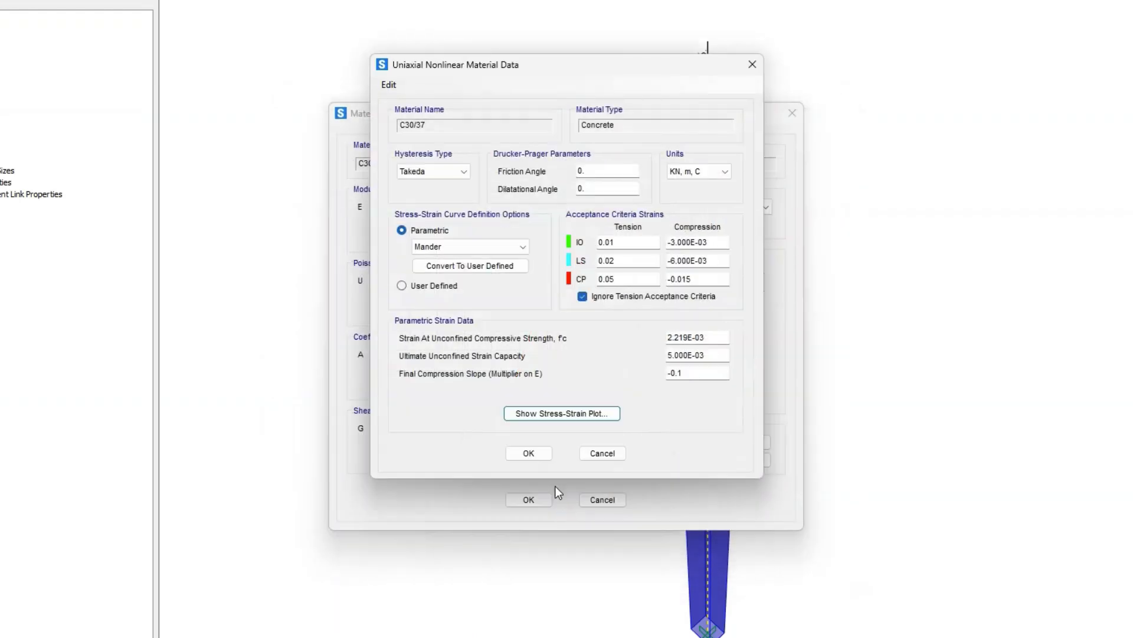
# Step: Convert the C30/37 stress-strain curve to user defined and set point B to strain 1.034E-03 and stress 0
pyautogui.click(496, 266)
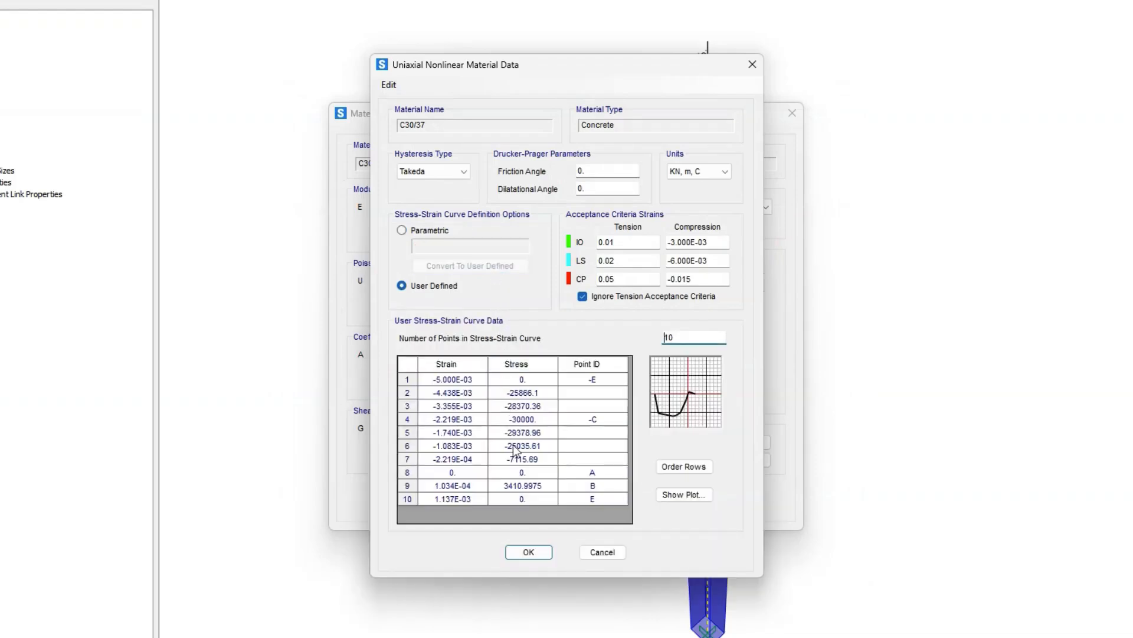
pyautogui.click(522, 485)
pyautogui.write('0')
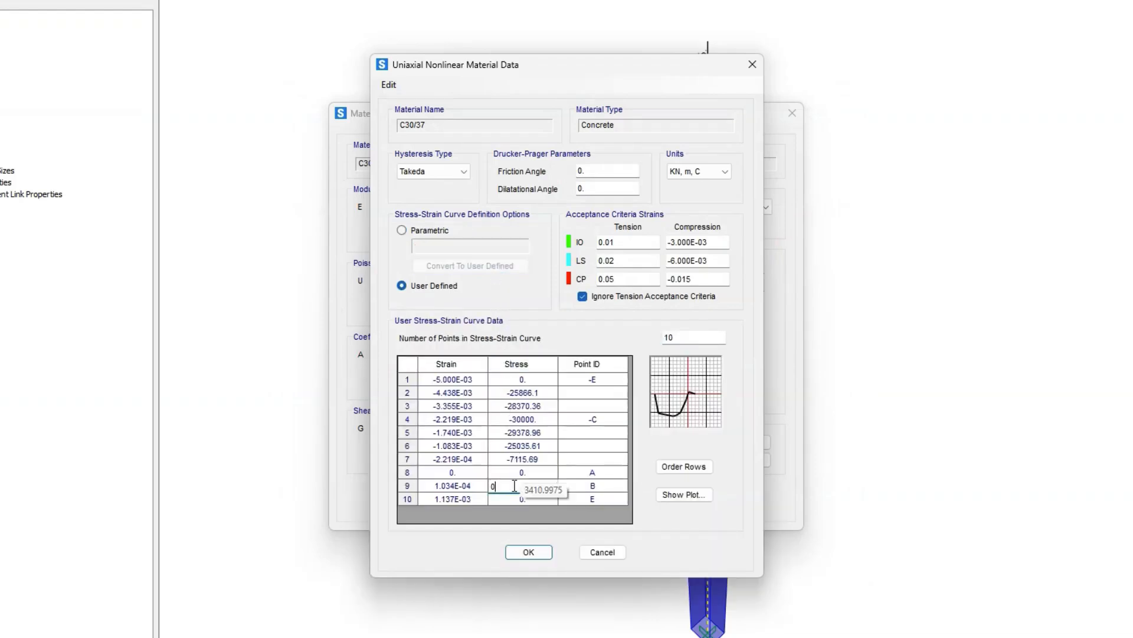
pyautogui.click(480, 487)
pyautogui.click(475, 487)
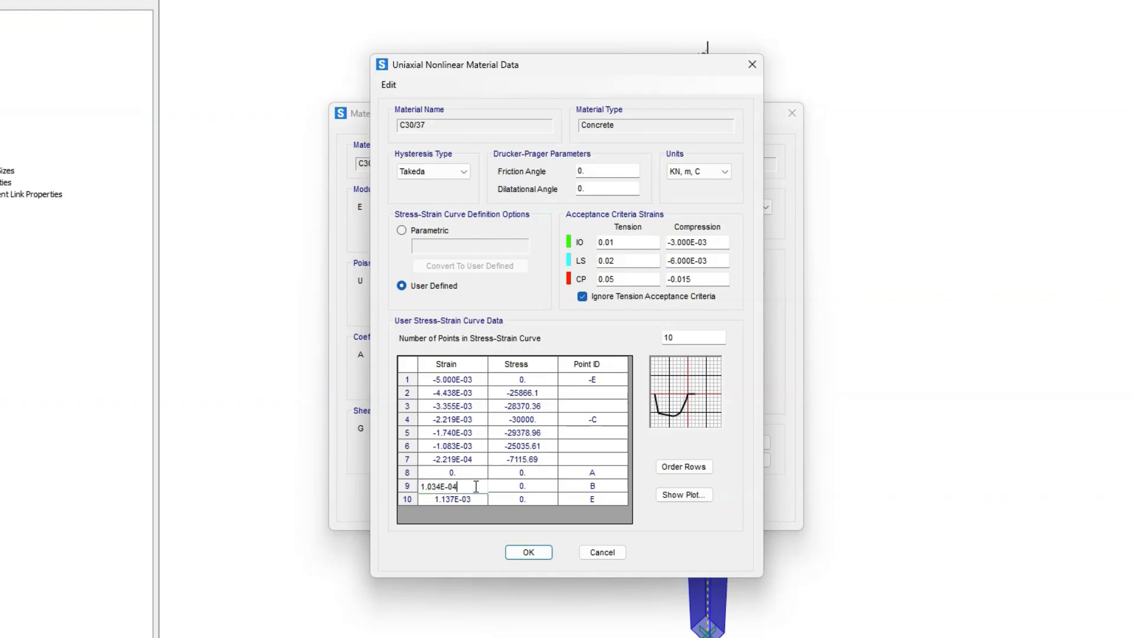
pyautogui.press('BackSpace')
pyautogui.write('3')
# Step: Reduce the concrete stress-strain curve to 9 points and check its plot
pyautogui.click(475, 499)
pyautogui.click(681, 334)
pyautogui.press('BackSpace')
pyautogui.press('BackSpace')
pyautogui.write('9')
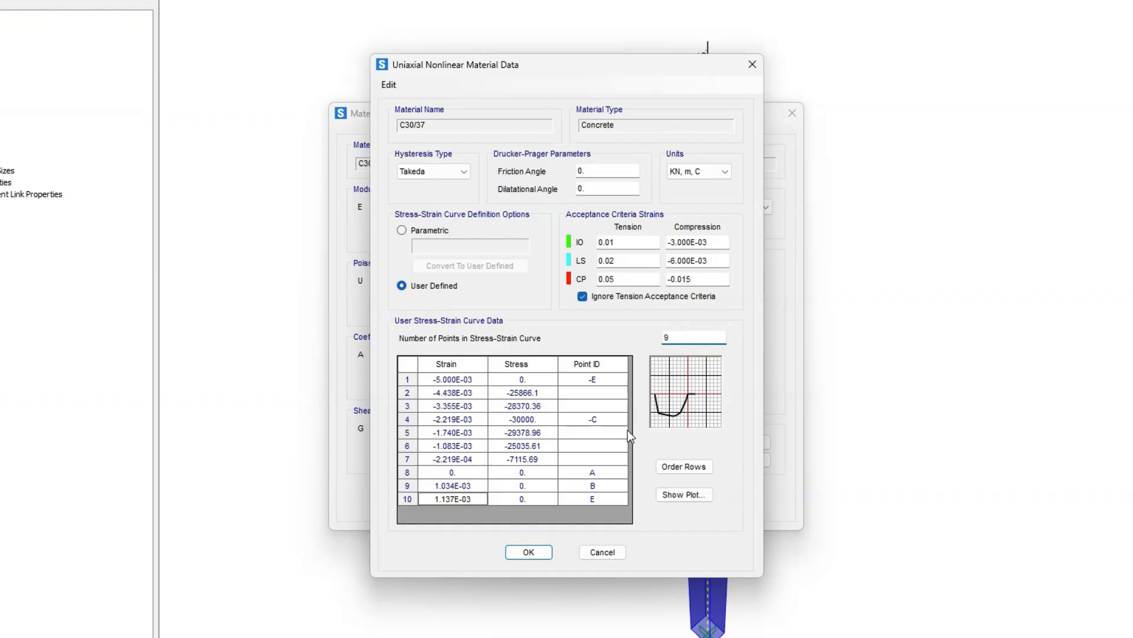
pyautogui.click(602, 497)
pyautogui.click(676, 495)
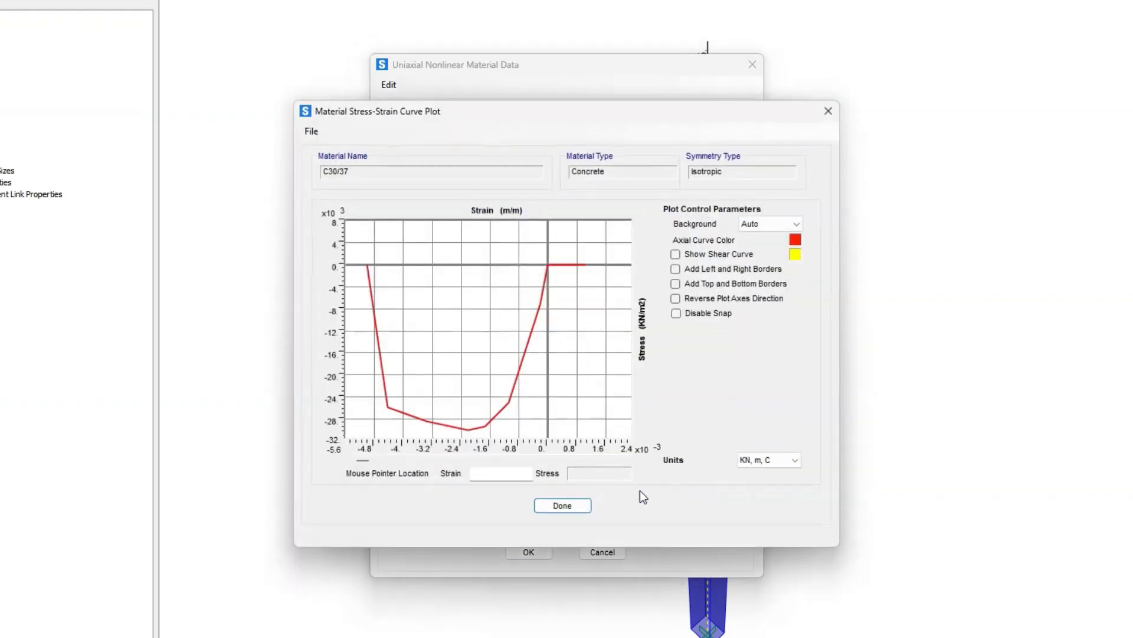
pyautogui.click(584, 503)
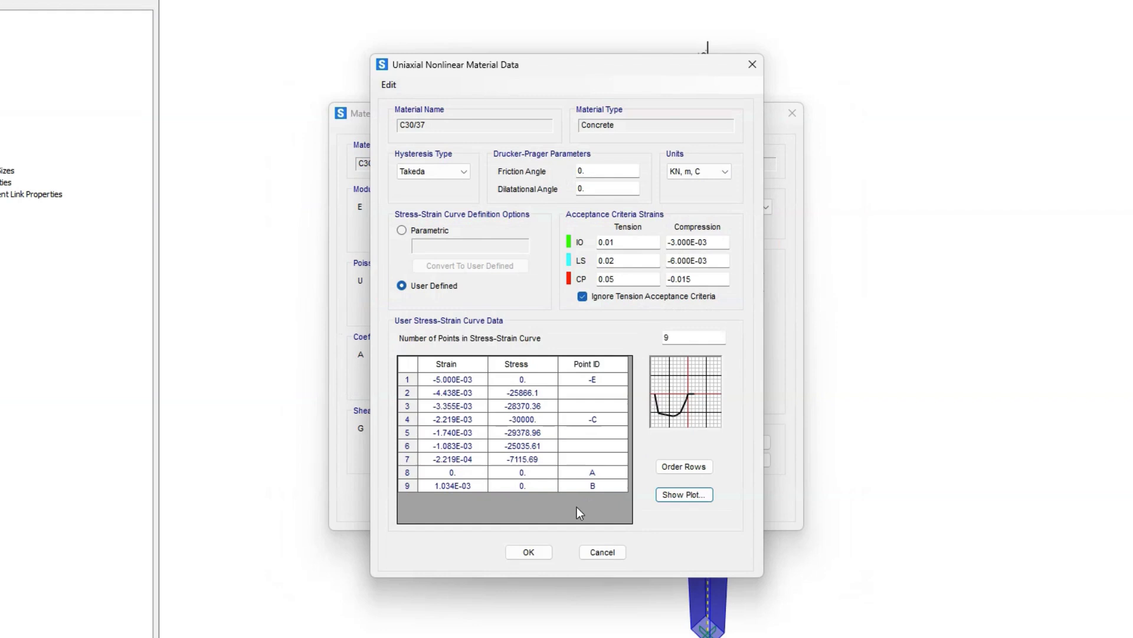
# Step: Accept the C30/37 nonlinear data and material properties, and finish the material definitions
pyautogui.click(534, 549)
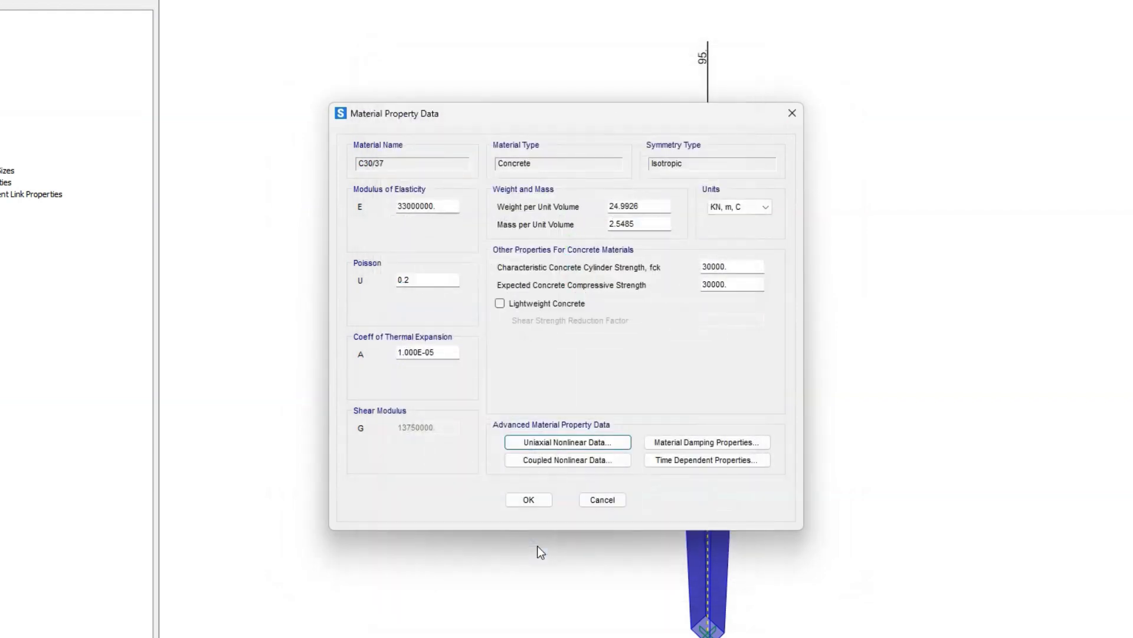
pyautogui.click(528, 500)
pyautogui.click(535, 437)
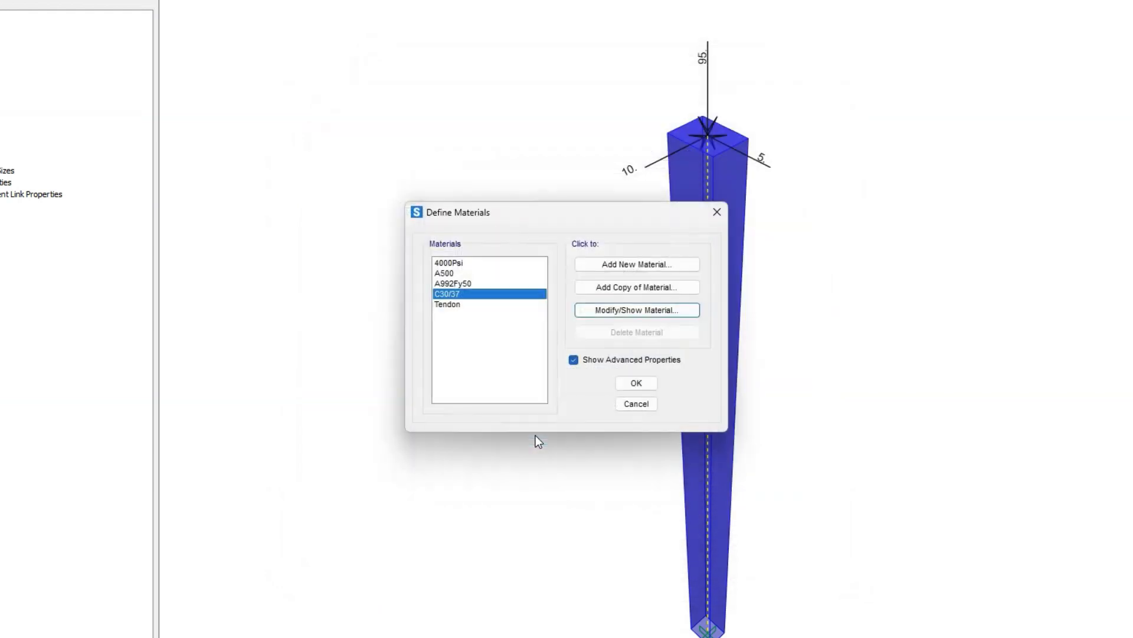
pyautogui.click(633, 384)
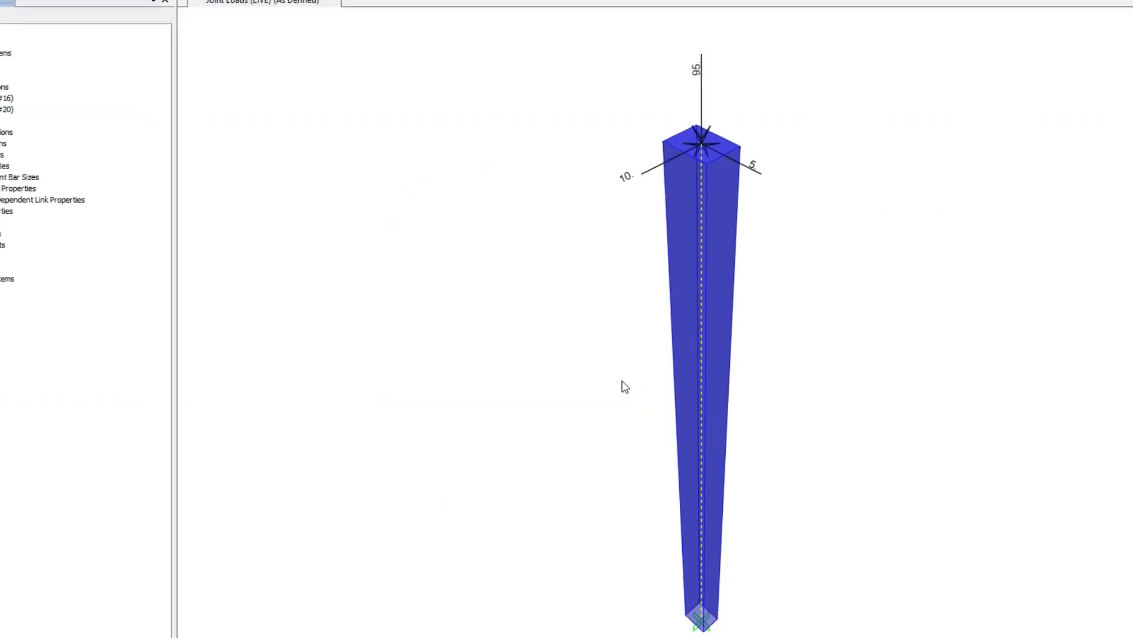
# Step: Create a nonlinear load case from the ULS load combination and accept the combination
pyautogui.click(32, 275)
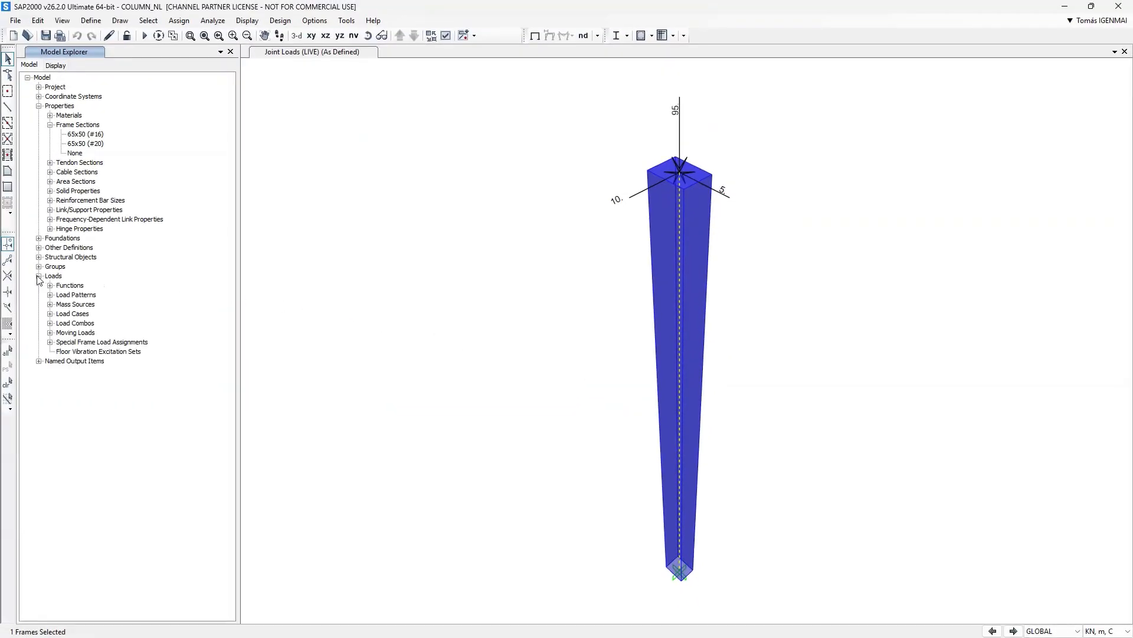
pyautogui.click(50, 323)
pyautogui.doubleClick(73, 333)
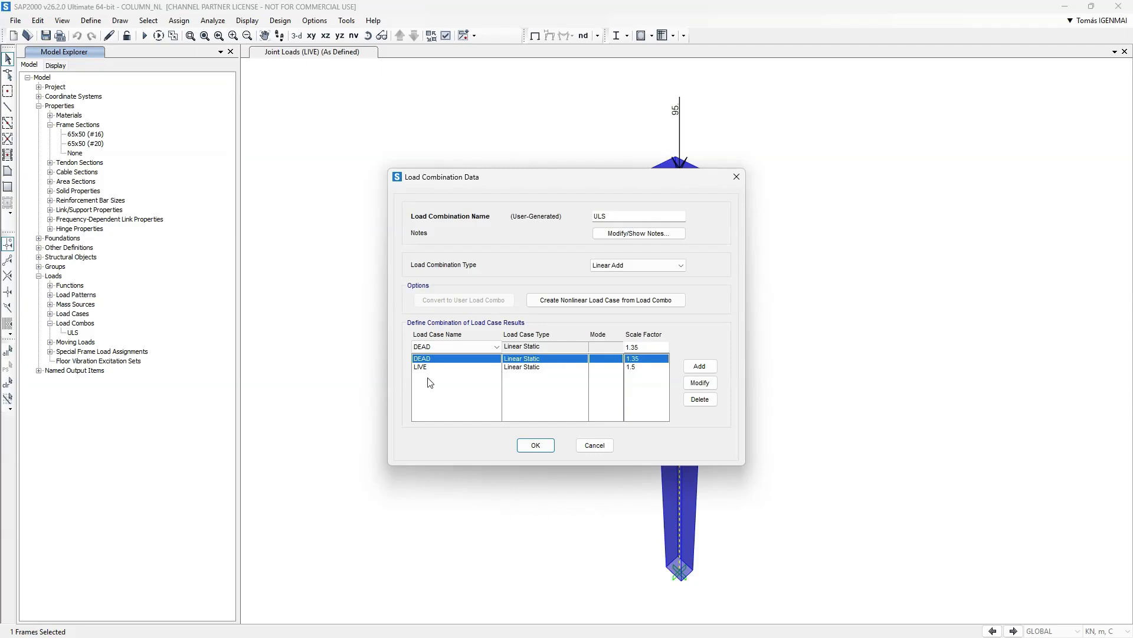
pyautogui.click(611, 301)
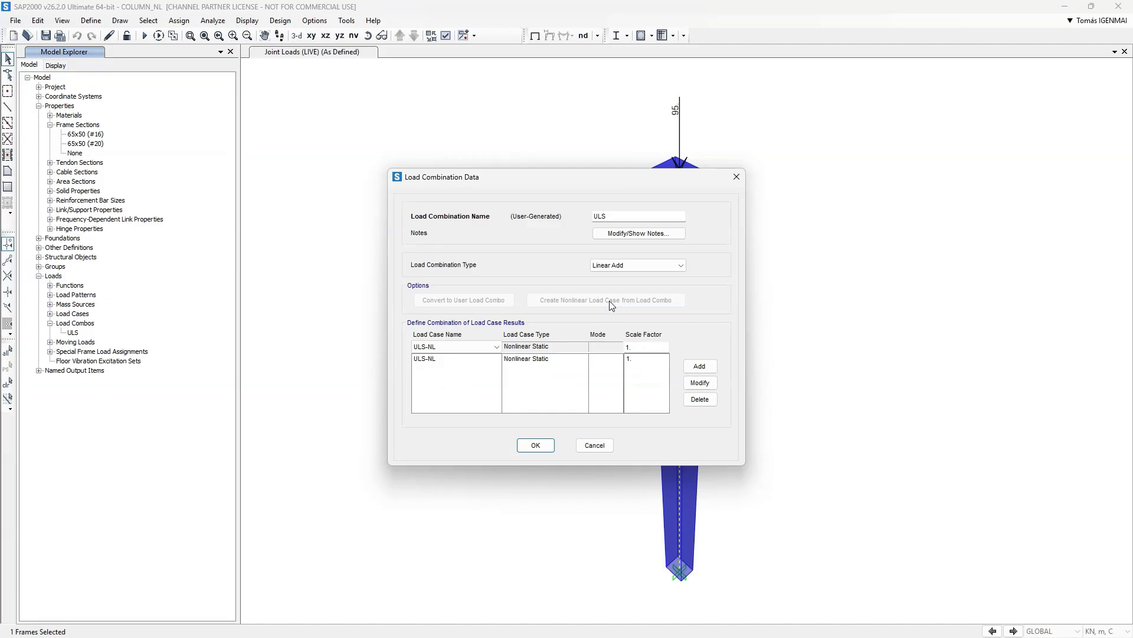
pyautogui.click(536, 445)
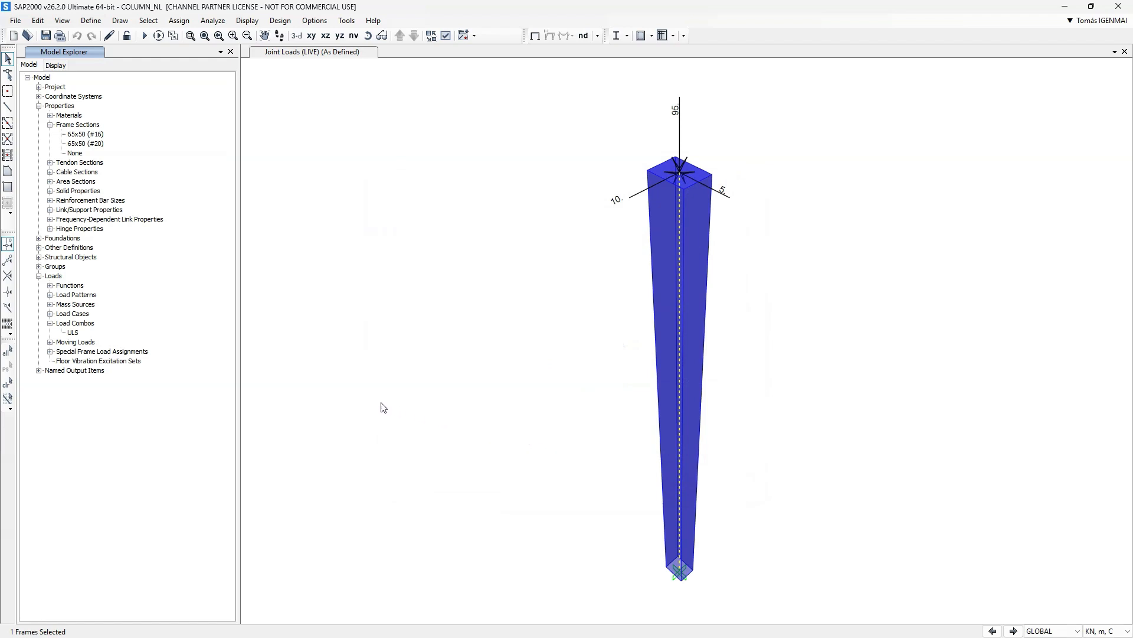
# Step: Review the ULS-NL load case's applied loads, analysis type and geometric nonlinearity settings
pyautogui.click(50, 313)
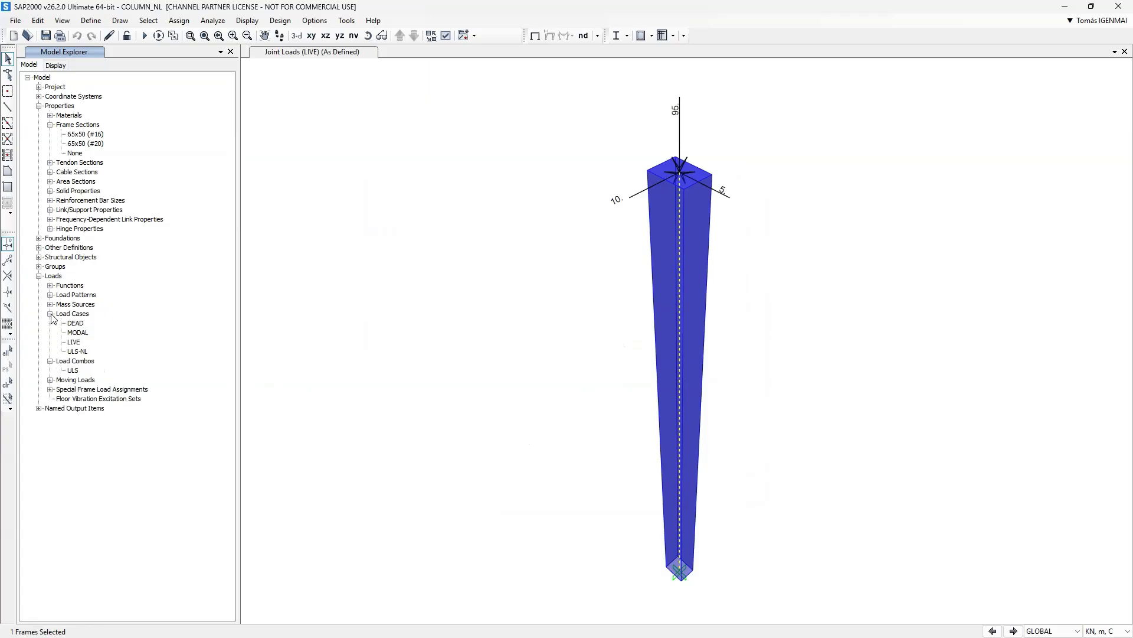
pyautogui.click(77, 352)
pyautogui.doubleClick(75, 353)
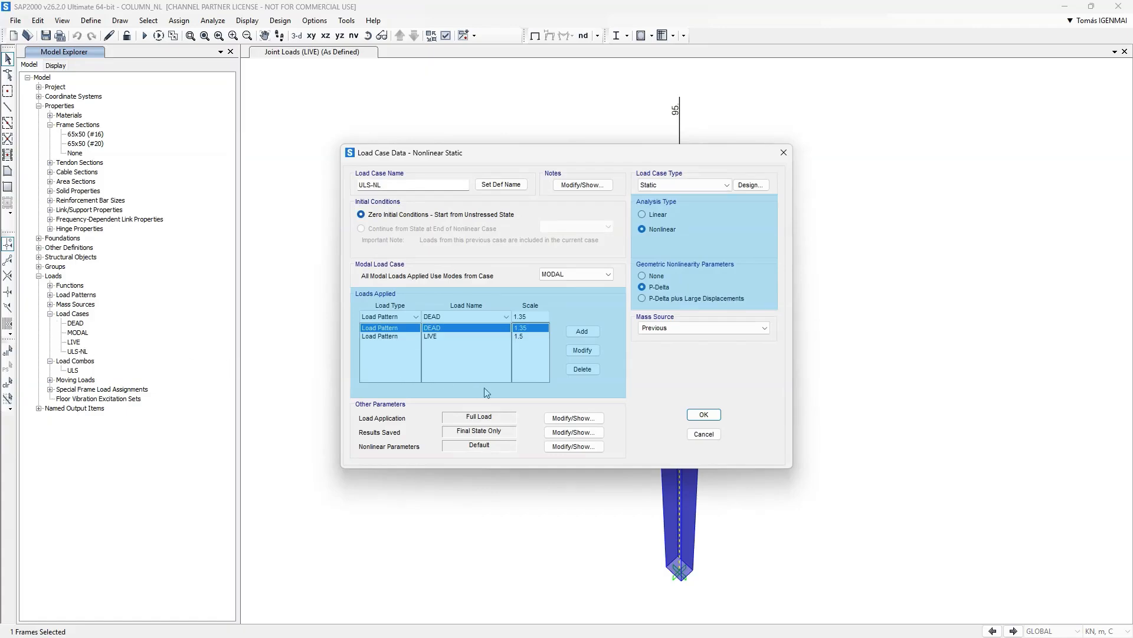
pyautogui.click(703, 415)
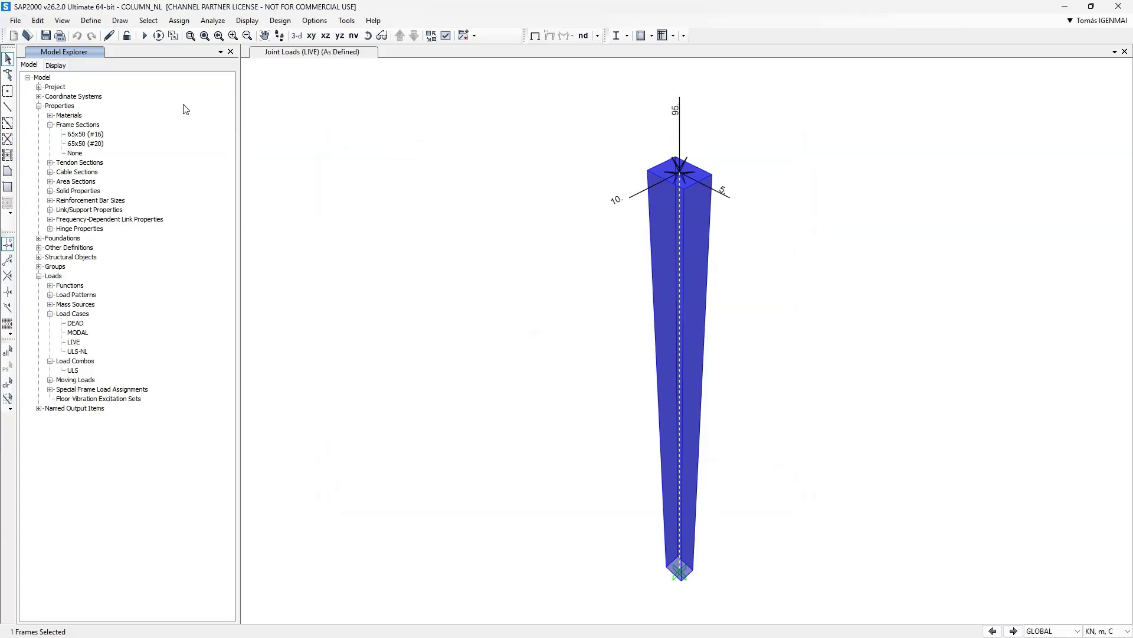
# Step: Add a frame hinge property with concrete defaults and name it FH
pyautogui.click(92, 20)
pyautogui.moveTo(109, 52)
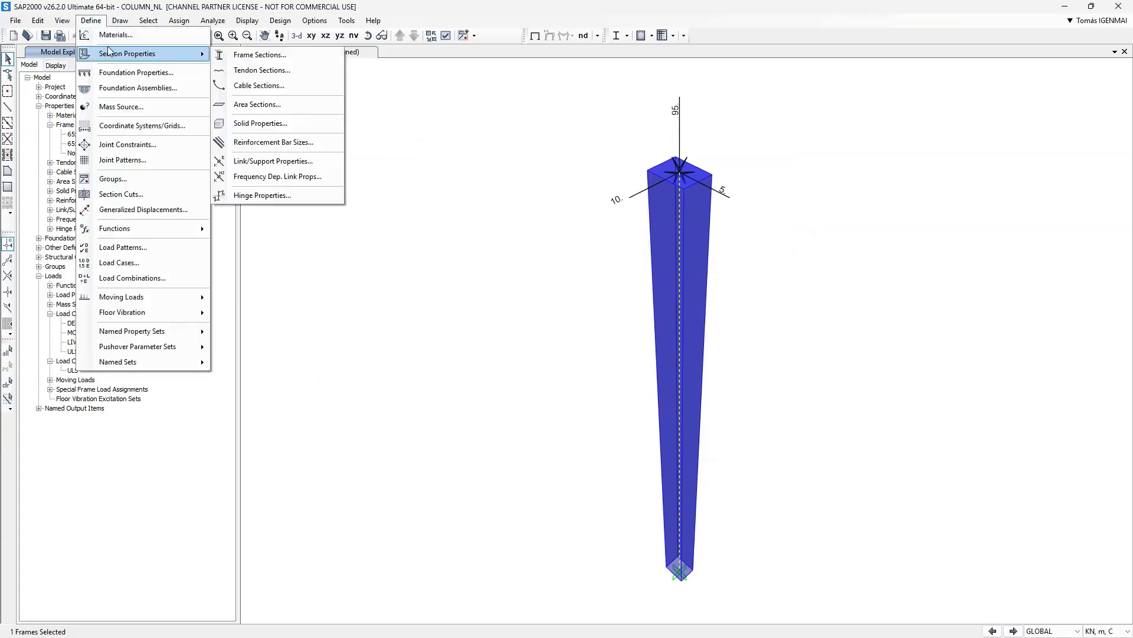
pyautogui.click(260, 195)
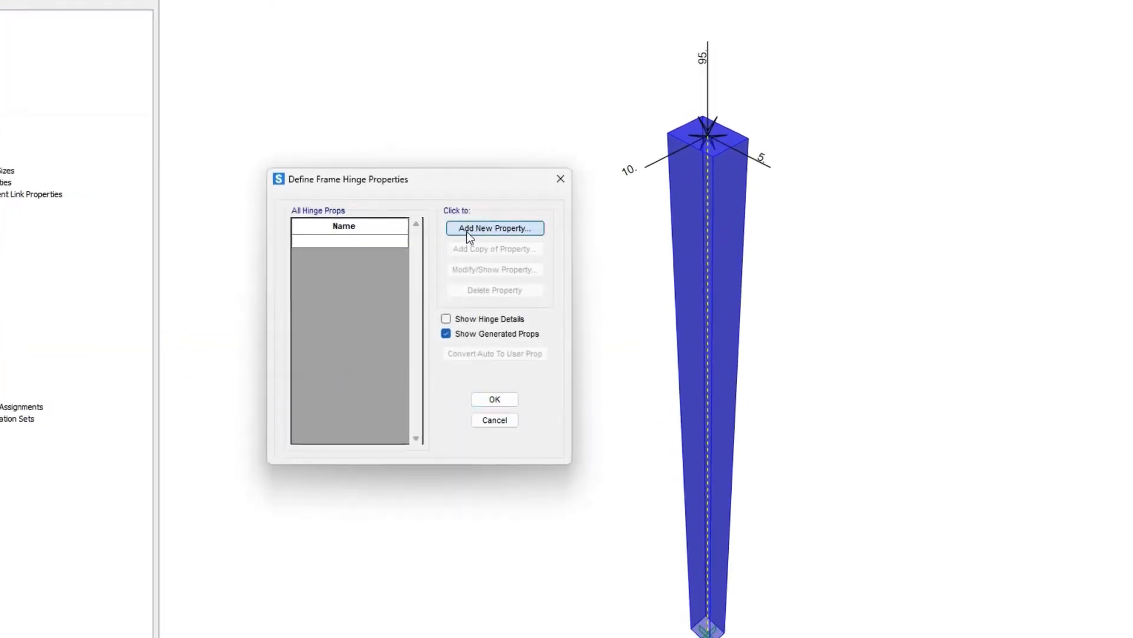
pyautogui.click(465, 237)
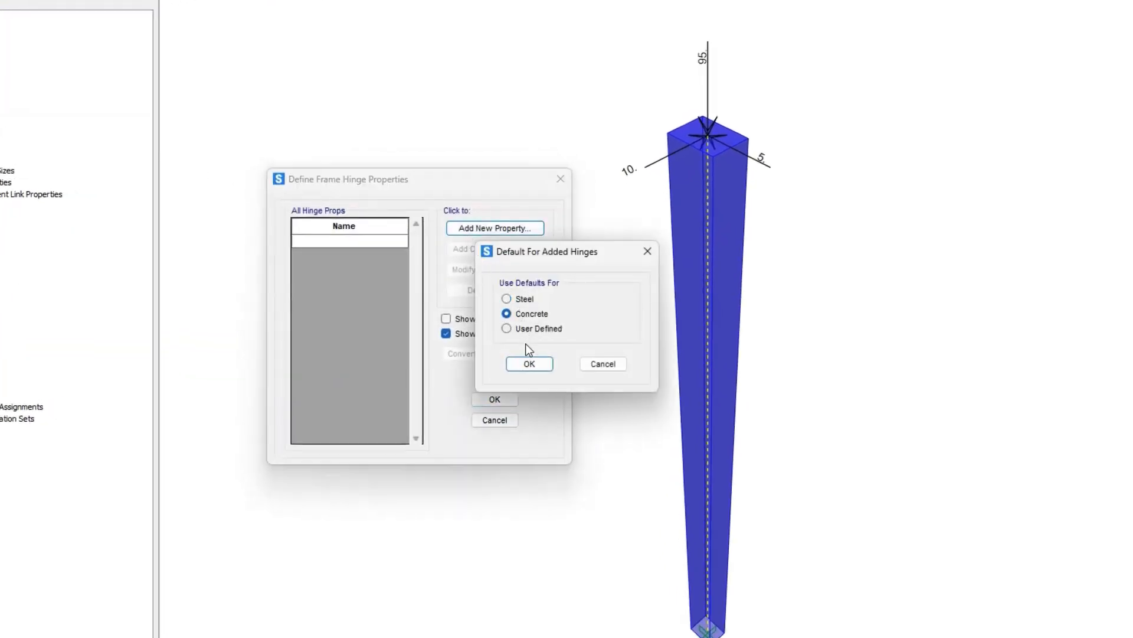
pyautogui.click(529, 364)
pyautogui.click(521, 264)
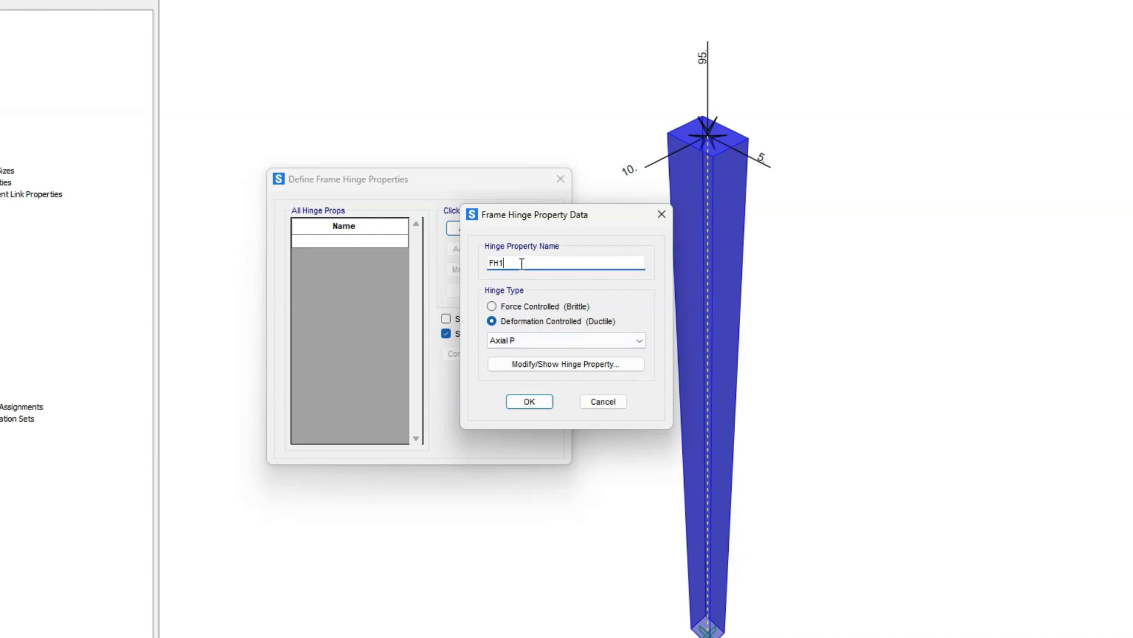
pyautogui.press('BackSpace')
# Step: Make FH a Fiber P-M2-M3 hinge with relative hinge length 1, and accept the hinge definitions
pyautogui.click(526, 339)
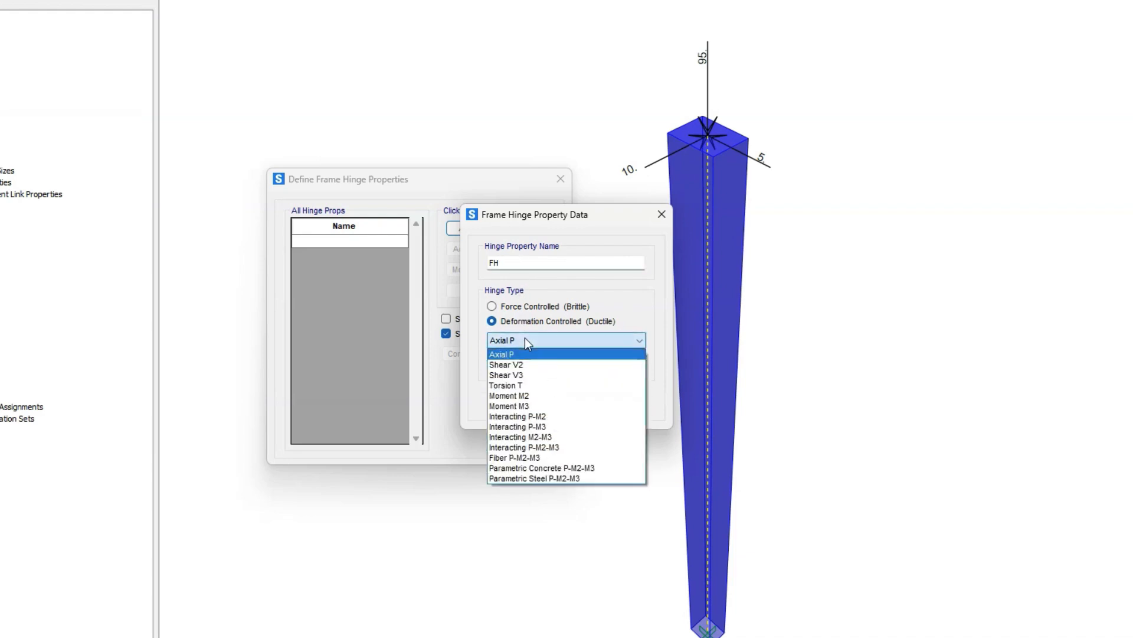
pyautogui.click(526, 457)
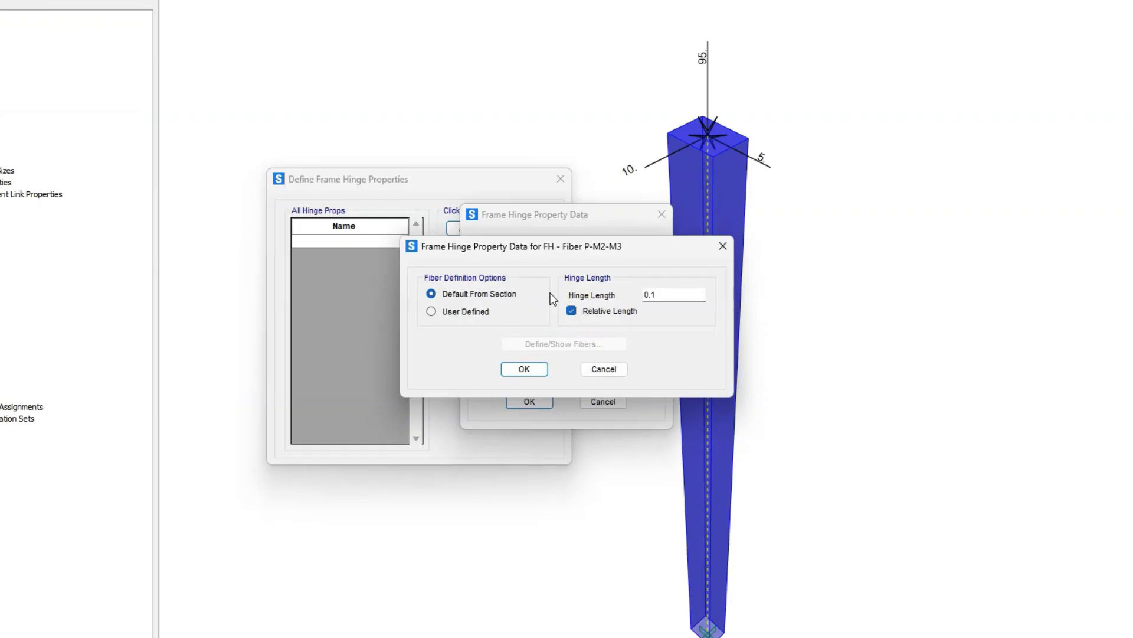
pyautogui.moveTo(664, 295); pyautogui.dragTo(638, 294)
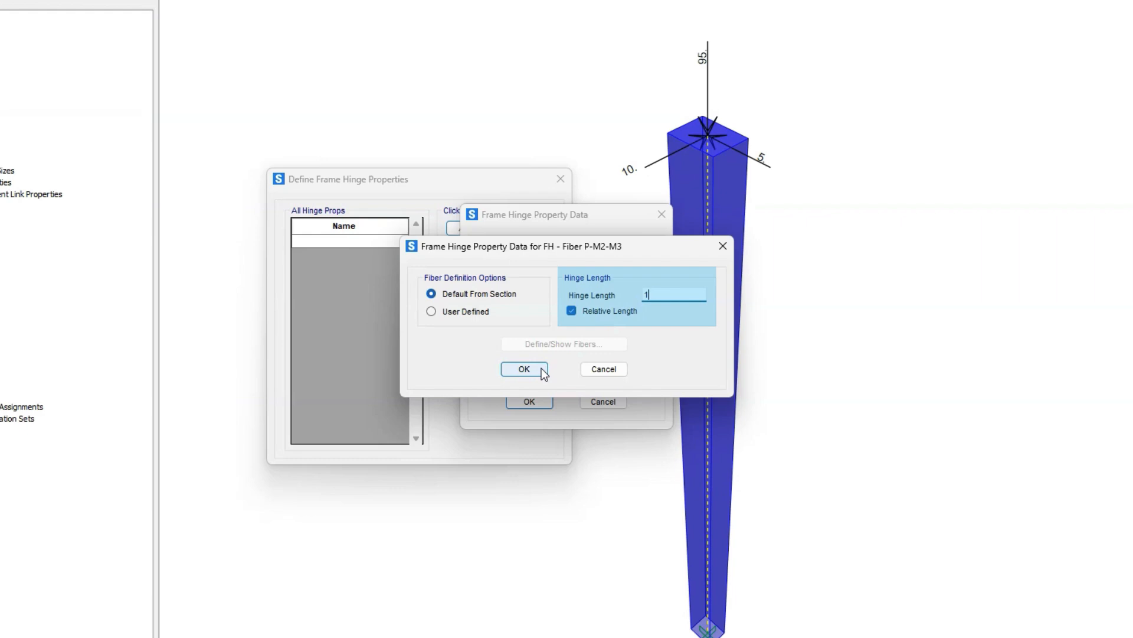
pyautogui.click(524, 369)
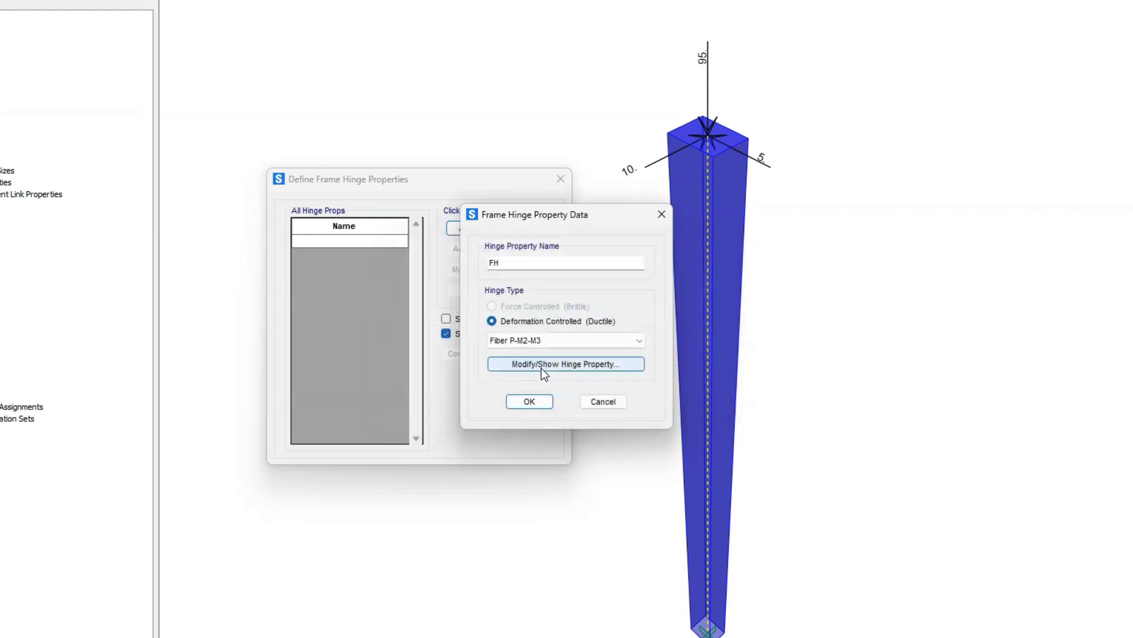
pyautogui.click(535, 400)
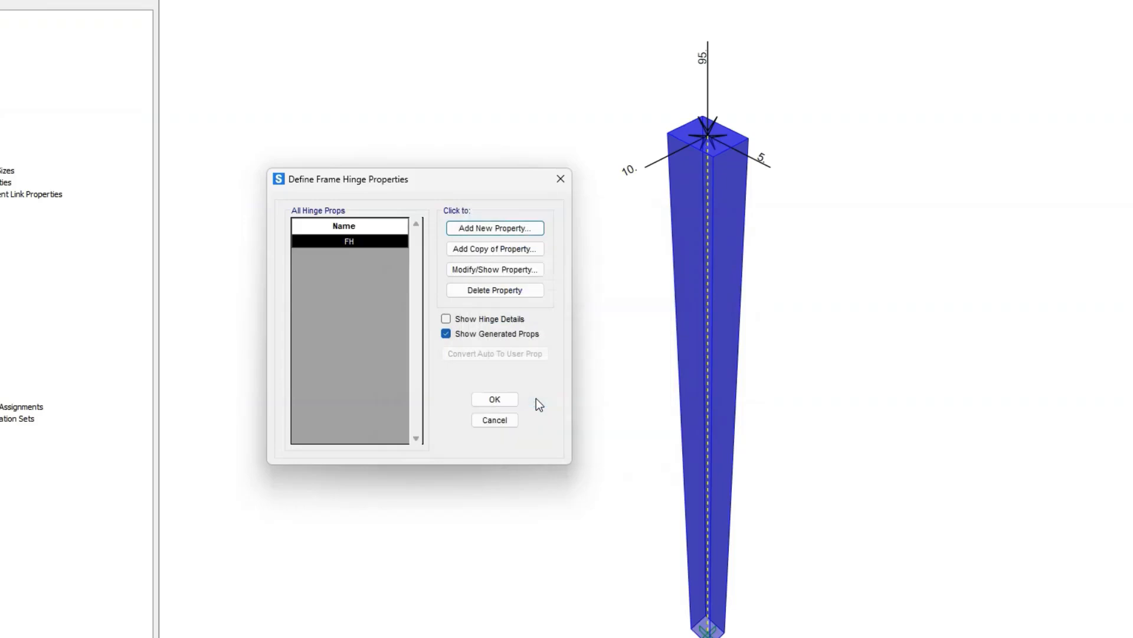
pyautogui.click(496, 399)
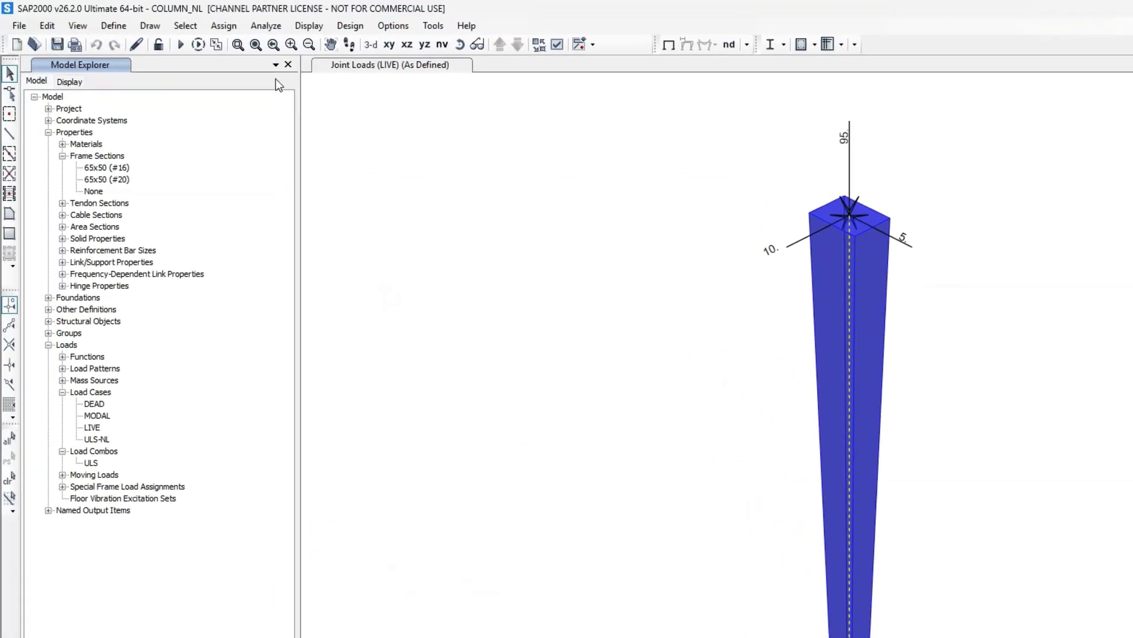
# Step: Assign 10 equally spaced FH hinges to the selected column frame
pyautogui.click(224, 25)
pyautogui.moveTo(249, 62)
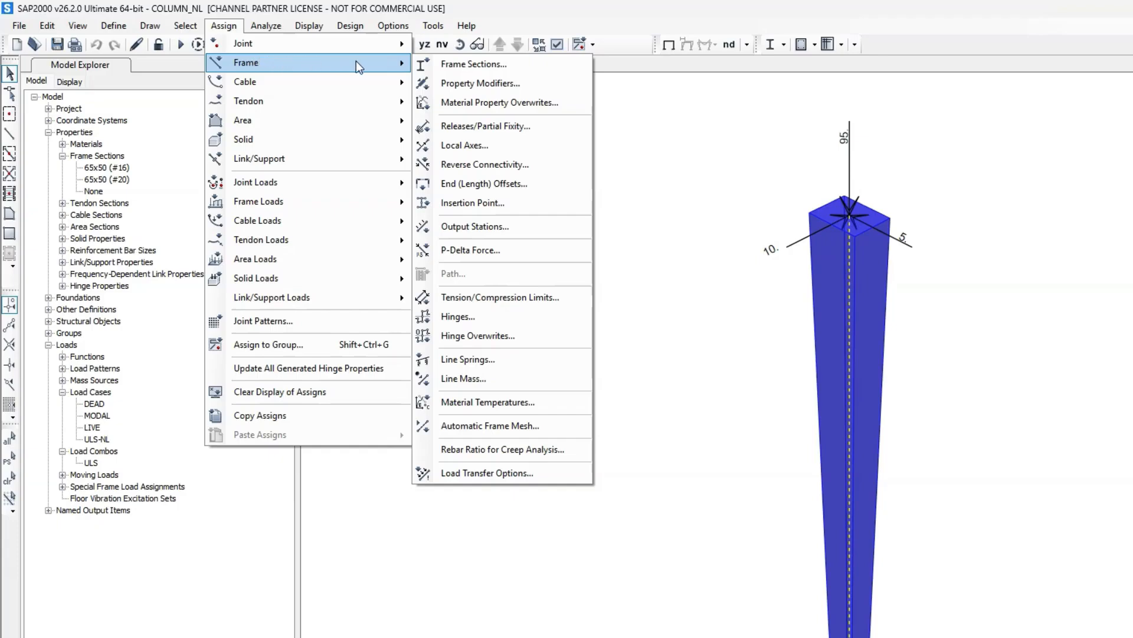
pyautogui.click(486, 316)
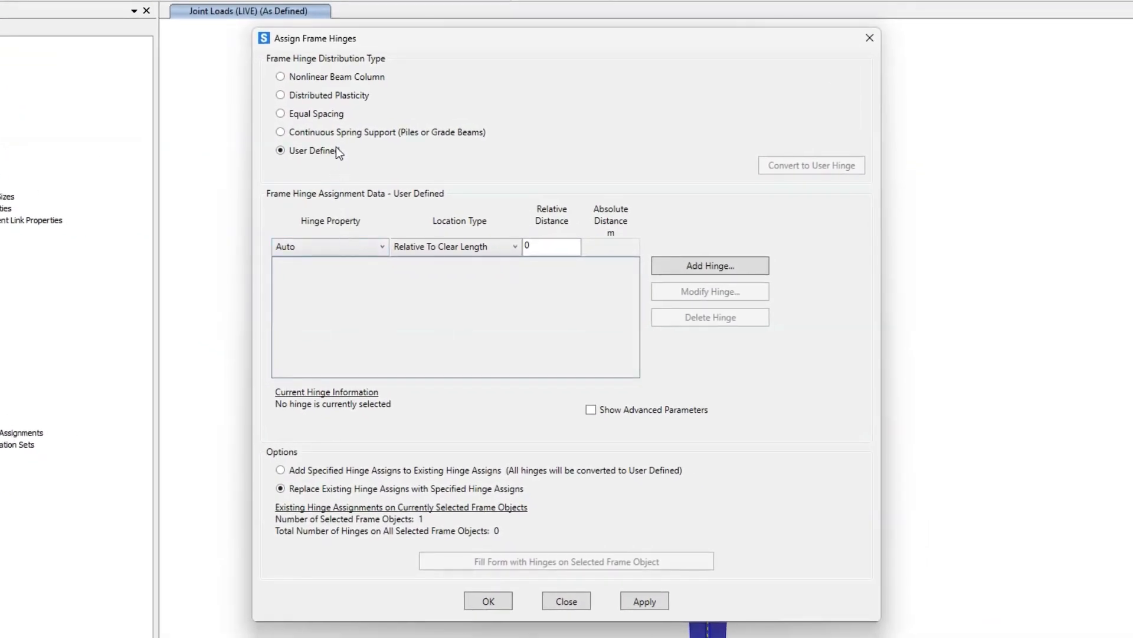
pyautogui.click(332, 116)
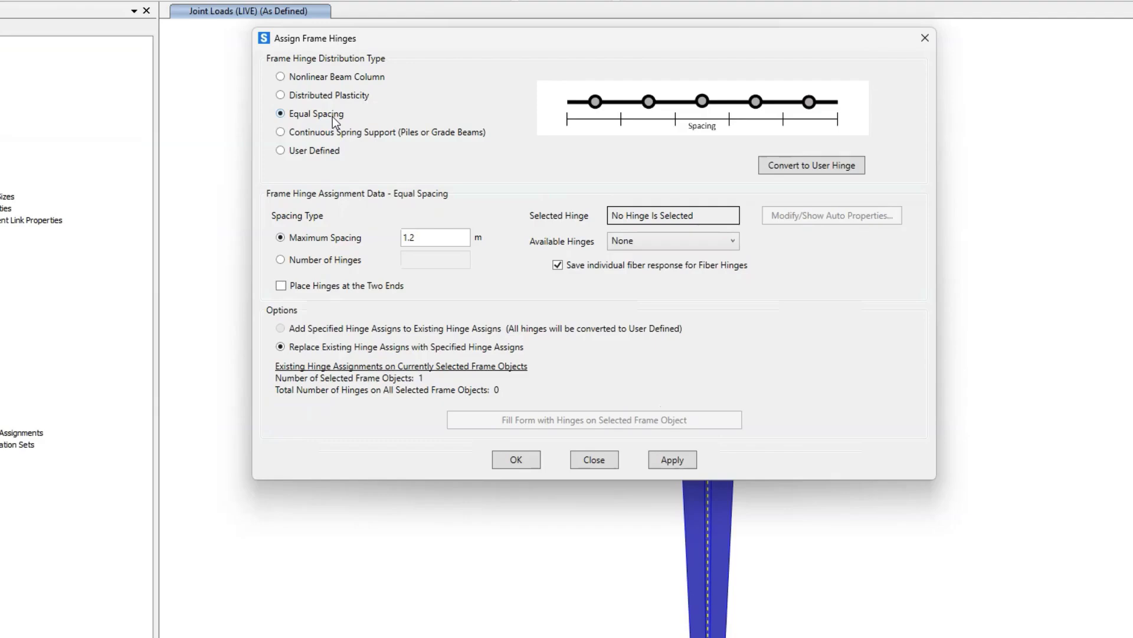
pyautogui.click(326, 260)
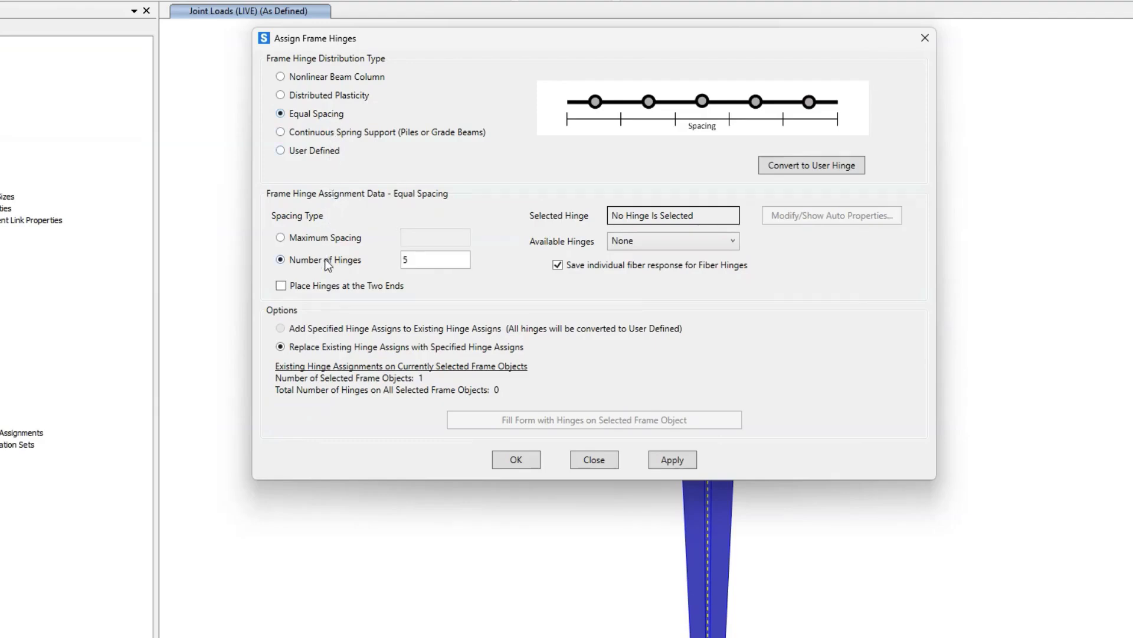
pyautogui.moveTo(416, 260); pyautogui.dragTo(402, 258)
pyautogui.write('10')
pyautogui.click(623, 241)
pyautogui.click(630, 289)
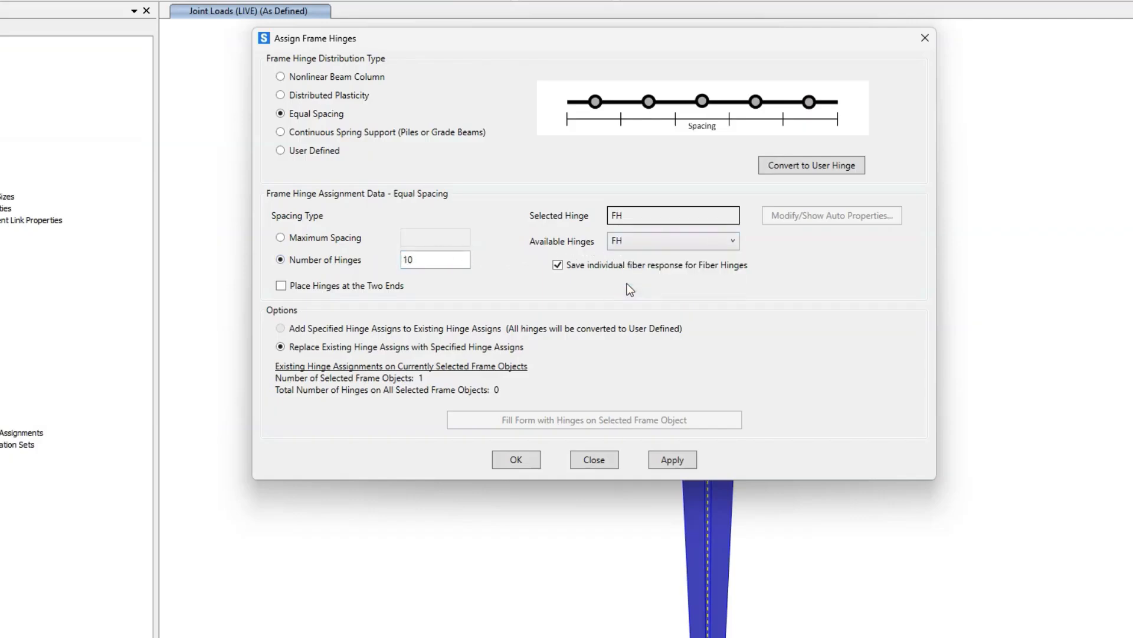
pyautogui.click(674, 461)
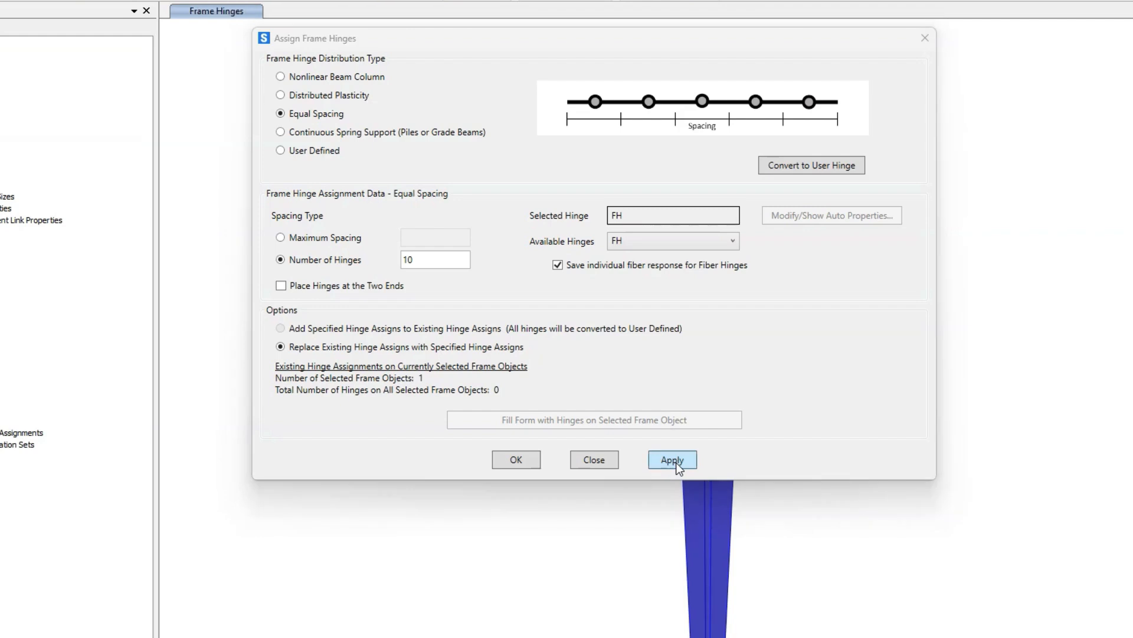
pyautogui.click(594, 458)
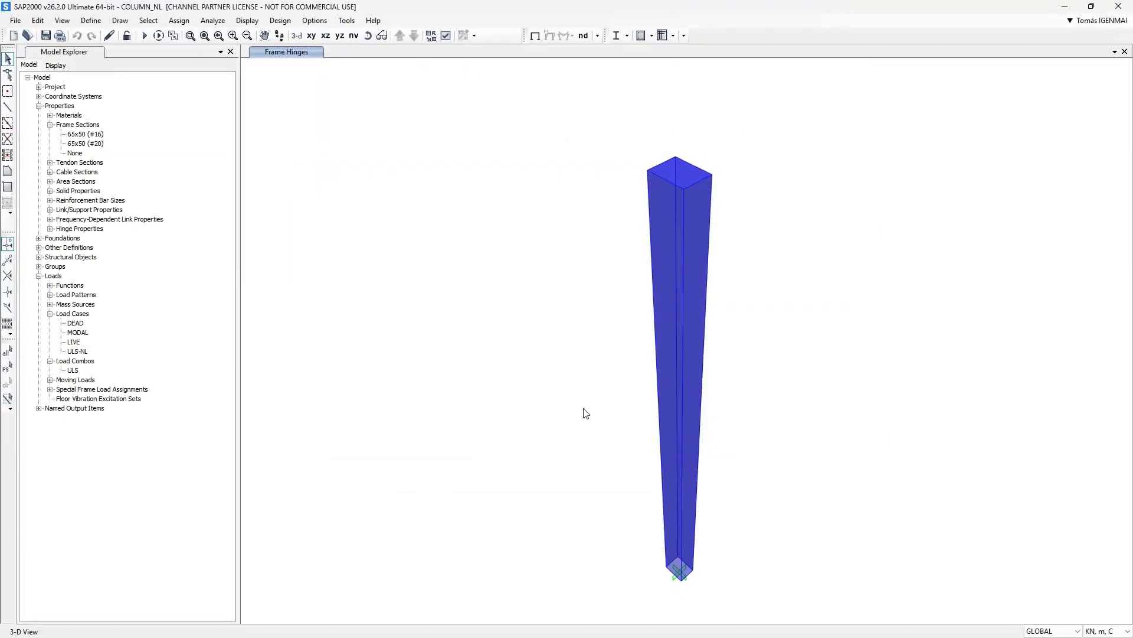
# Step: Switch the column display from the extruded view type to Standard so the assigned hinges can be seen
pyautogui.click(445, 36)
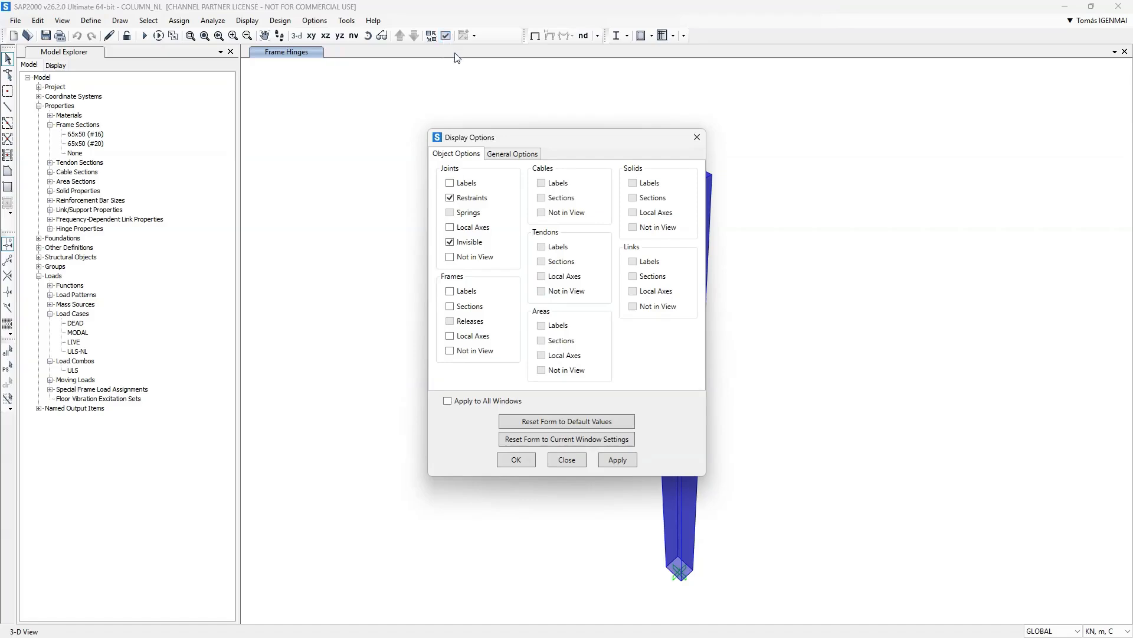
pyautogui.click(512, 151)
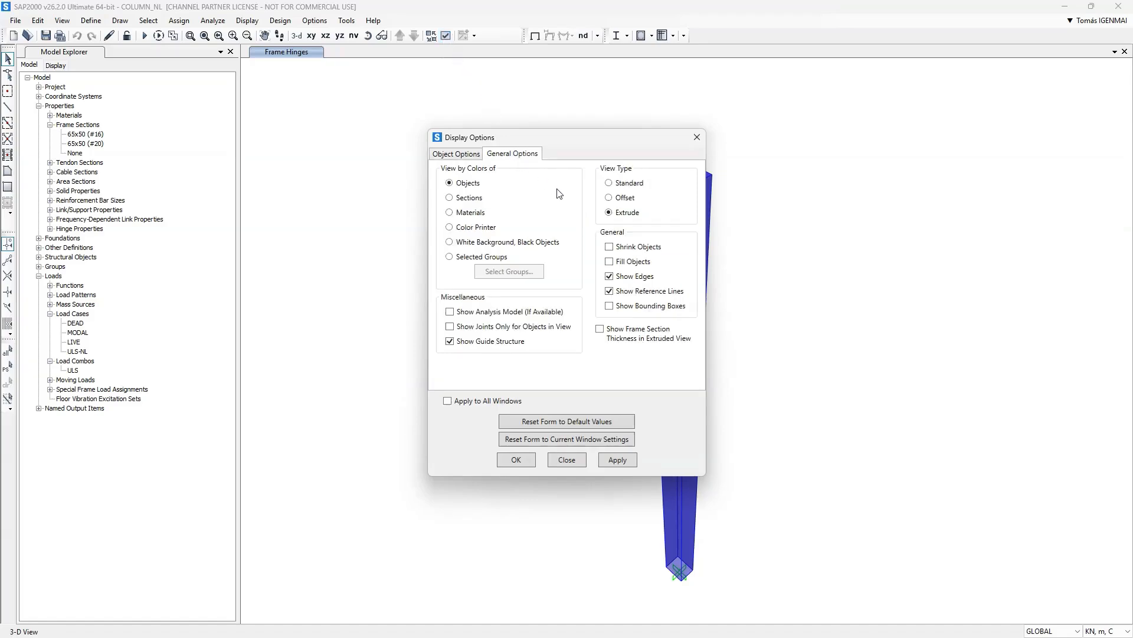
pyautogui.click(609, 183)
pyautogui.click(619, 460)
pyautogui.click(566, 459)
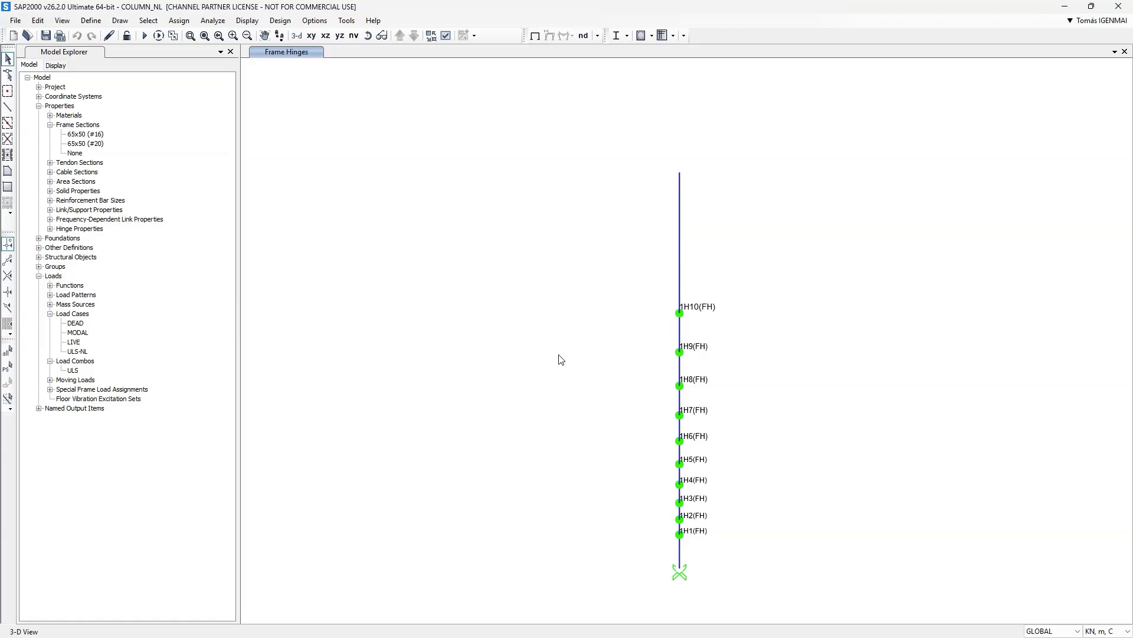
# Step: Review the column frame's assignments, checking the relative and absolute locations of its nonlinear hinges
pyautogui.click(680, 269)
pyautogui.rightClick(680, 269)
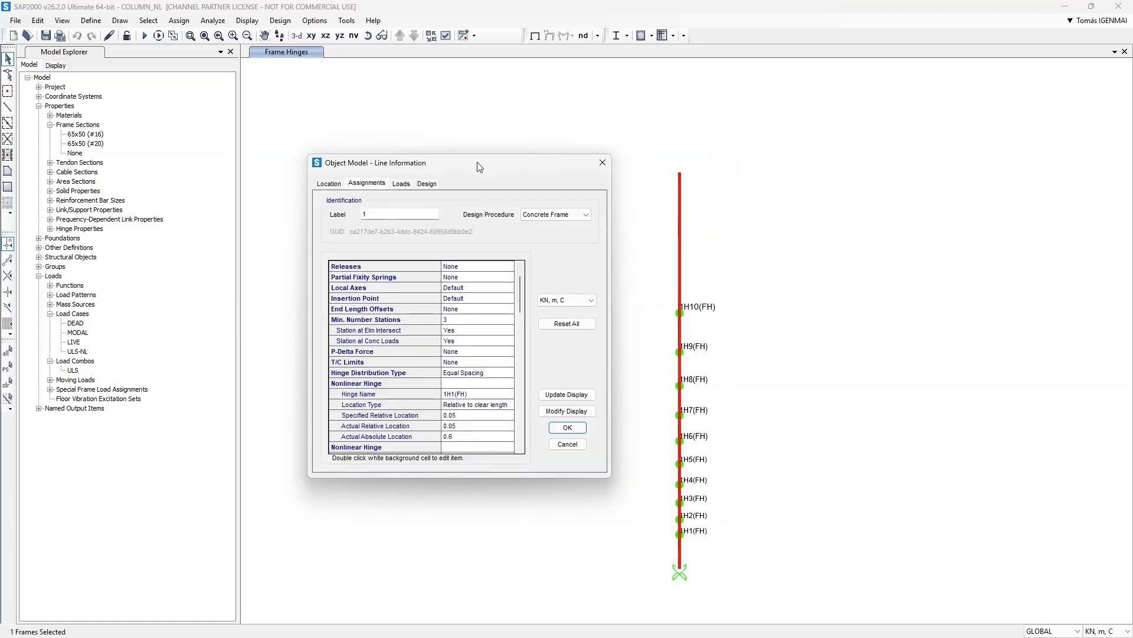
pyautogui.scroll(-1, 480, 295)
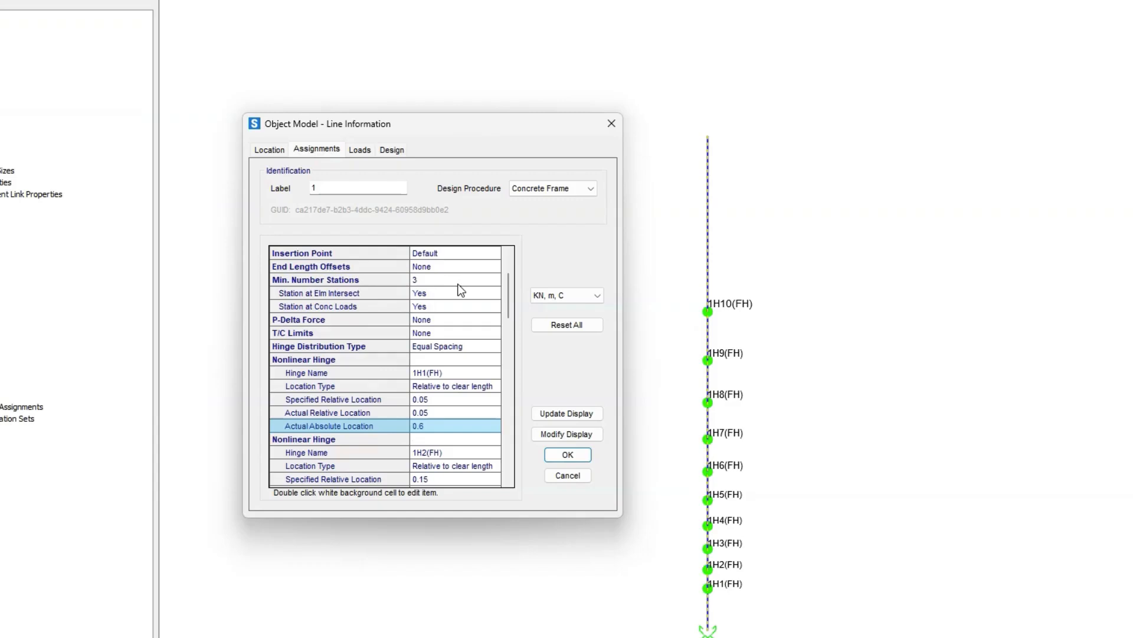
pyautogui.scroll(-1, 460, 293)
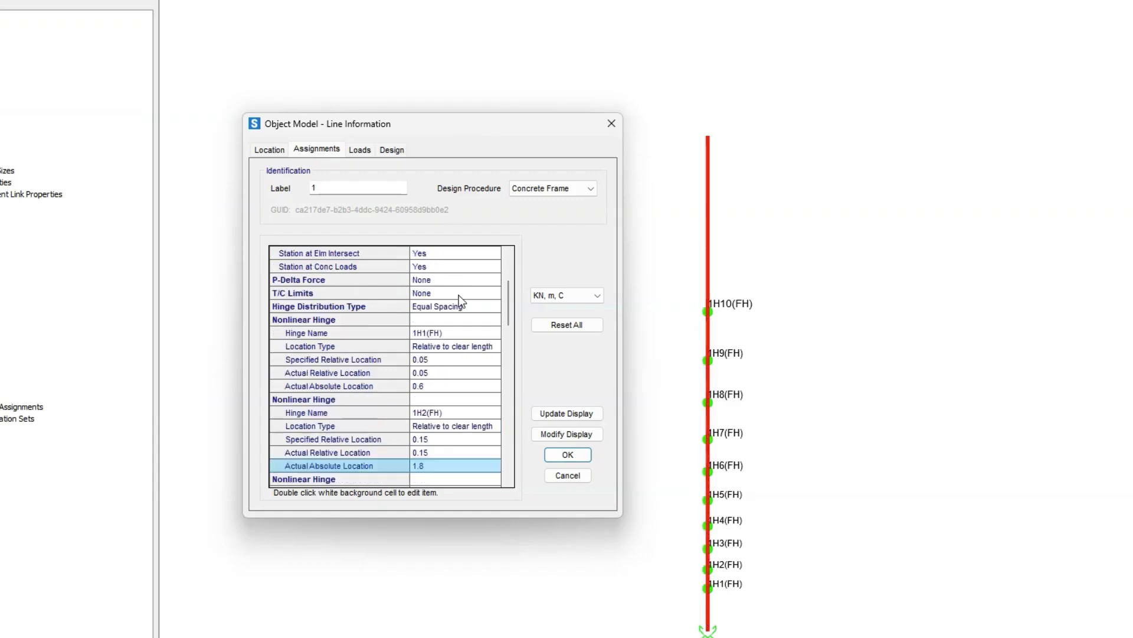
pyautogui.scroll(-1, 460, 300)
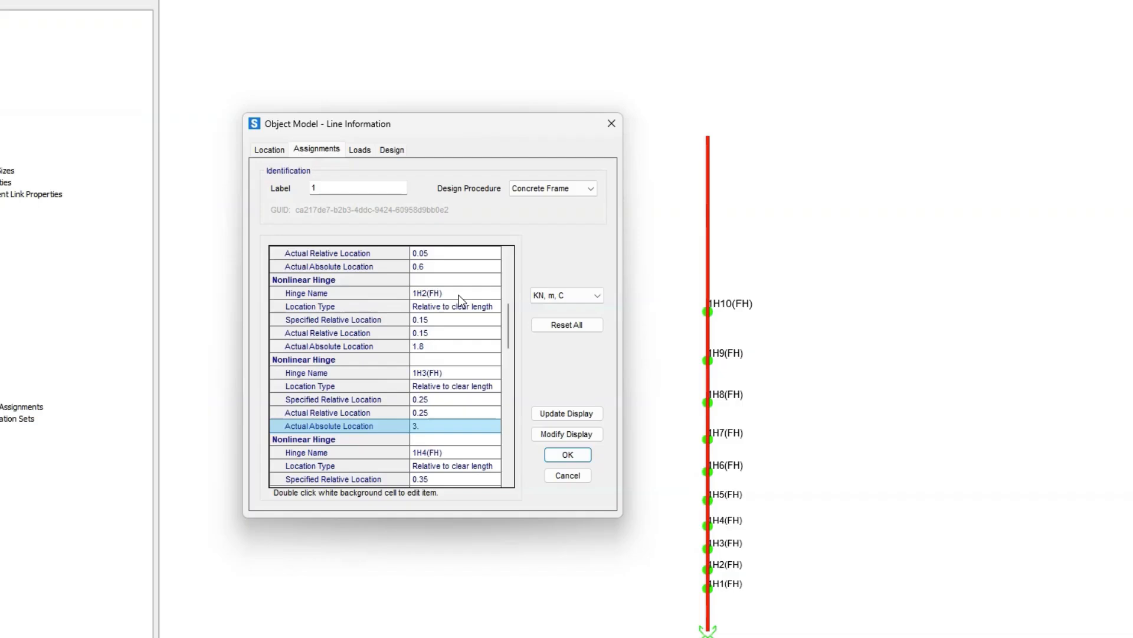
pyautogui.scroll(-4, 459, 295)
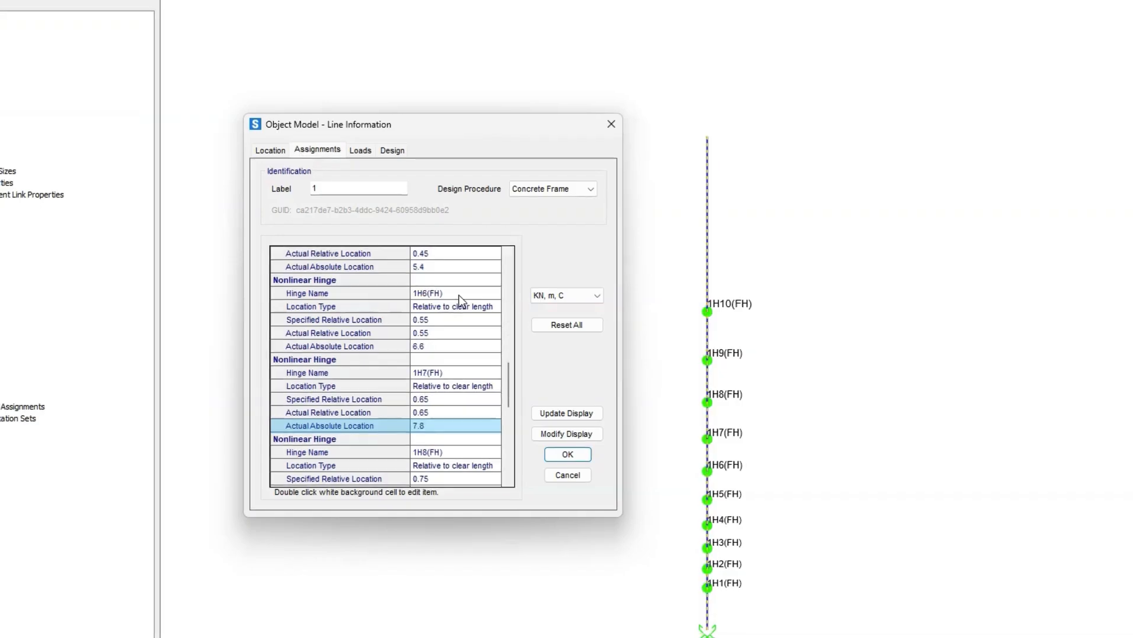
pyautogui.click(567, 454)
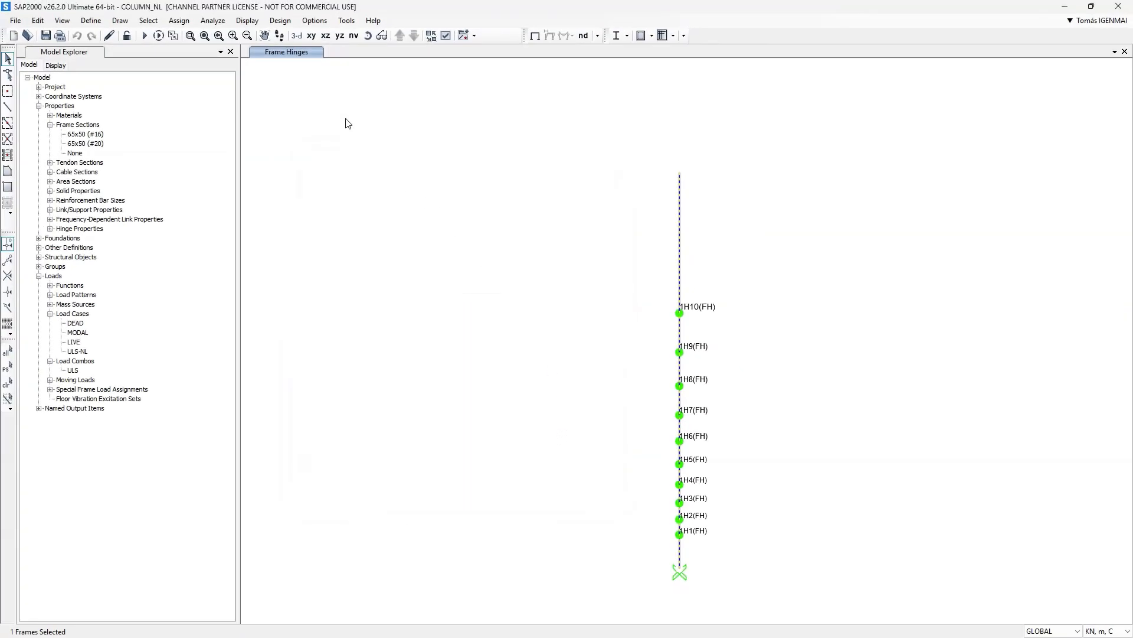
# Step: Assign hinge overwrites to the selected column, auto subdividing at hinges with relative length 0.2 and using the hinge length overwrite if available
pyautogui.click(179, 21)
pyautogui.moveTo(197, 50)
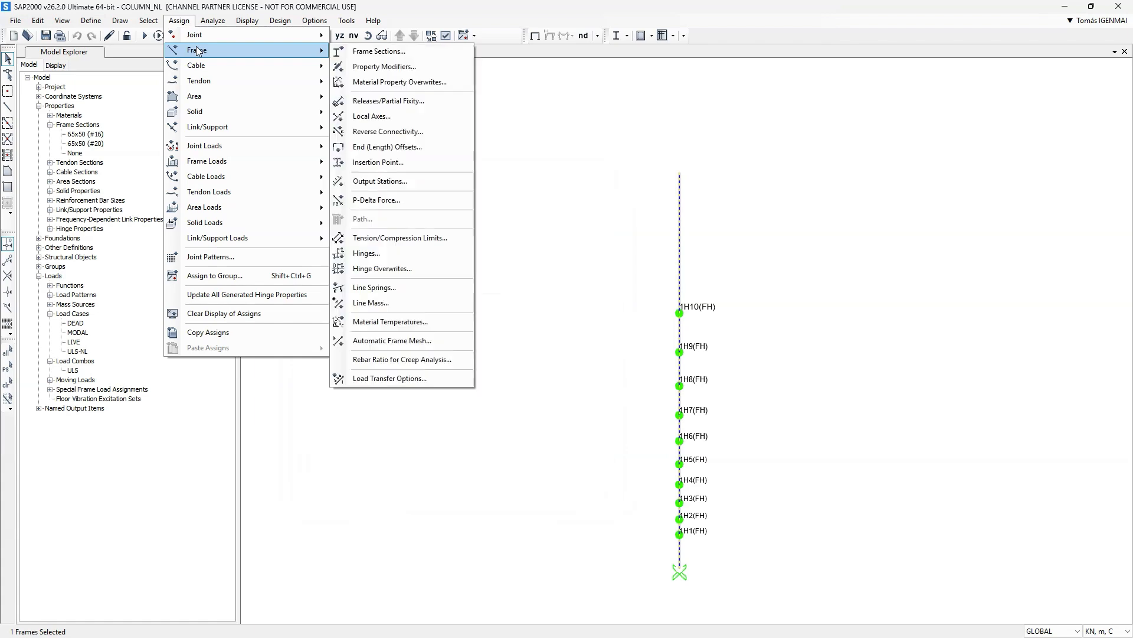
pyautogui.click(402, 264)
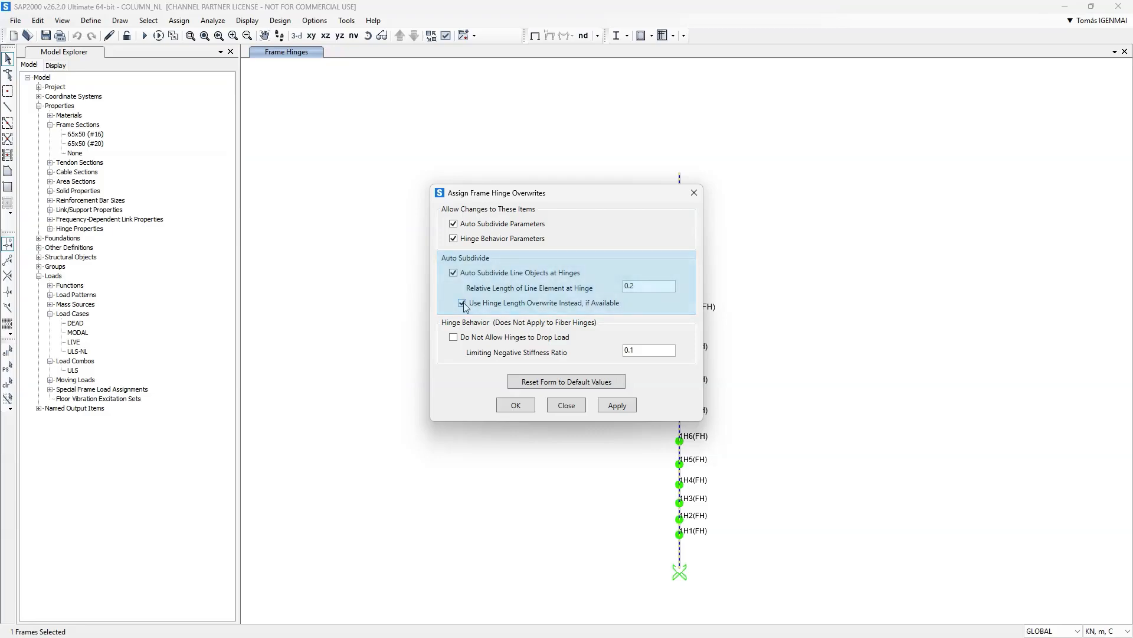
pyautogui.click(604, 405)
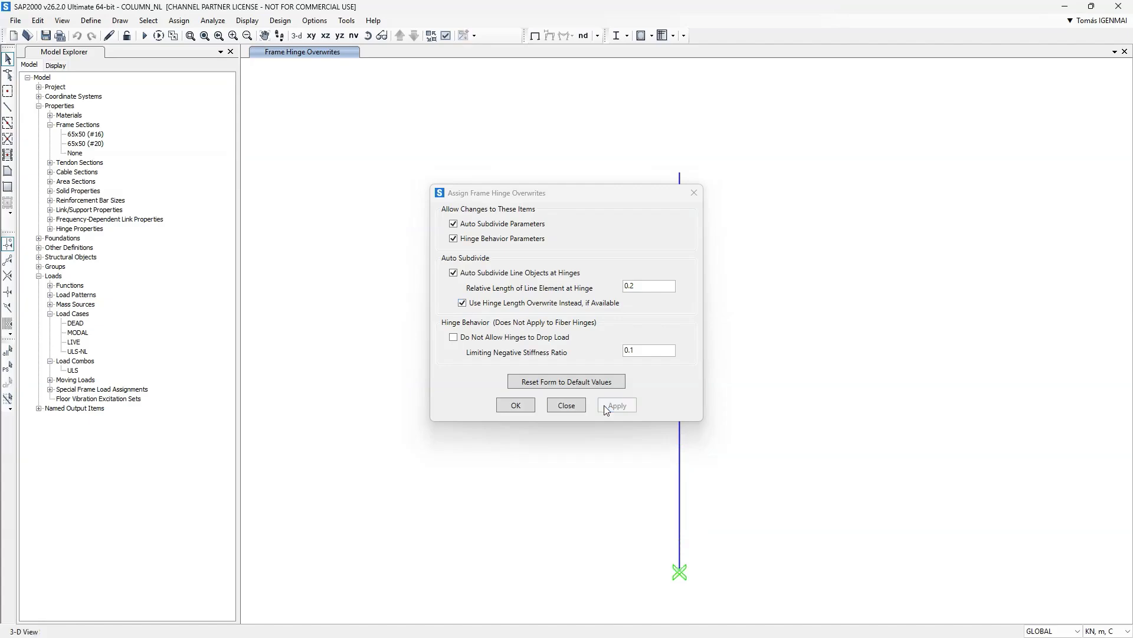
pyautogui.click(566, 408)
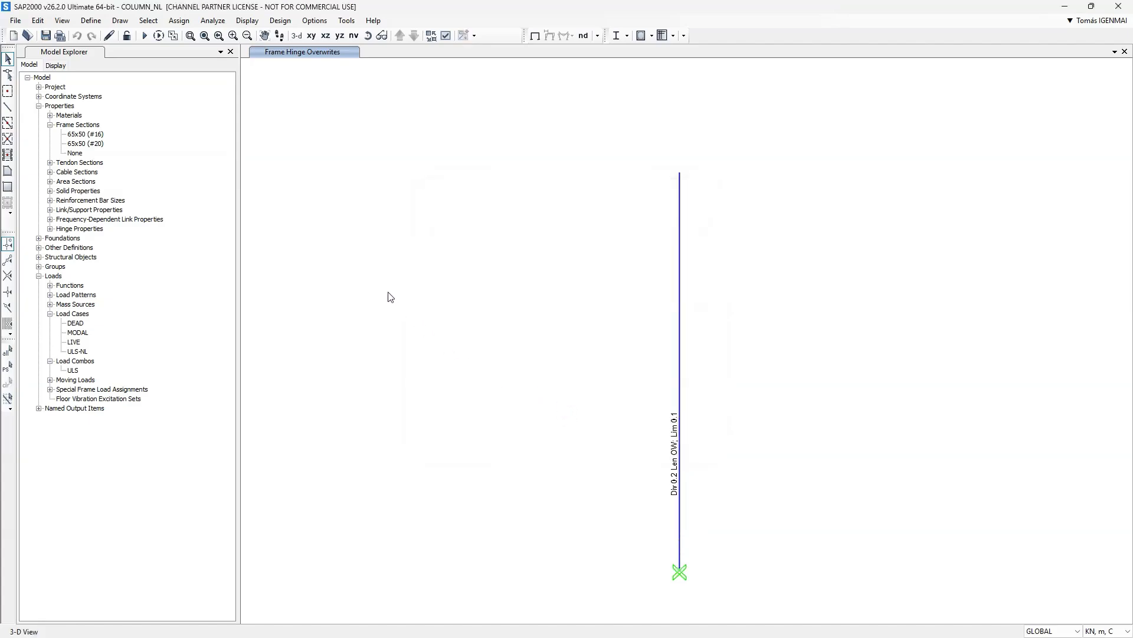
# Step: Show the generated hinge properties and examine the hinge length, fiber coordinates, areas and materials of hinge 1H11
pyautogui.click(91, 21)
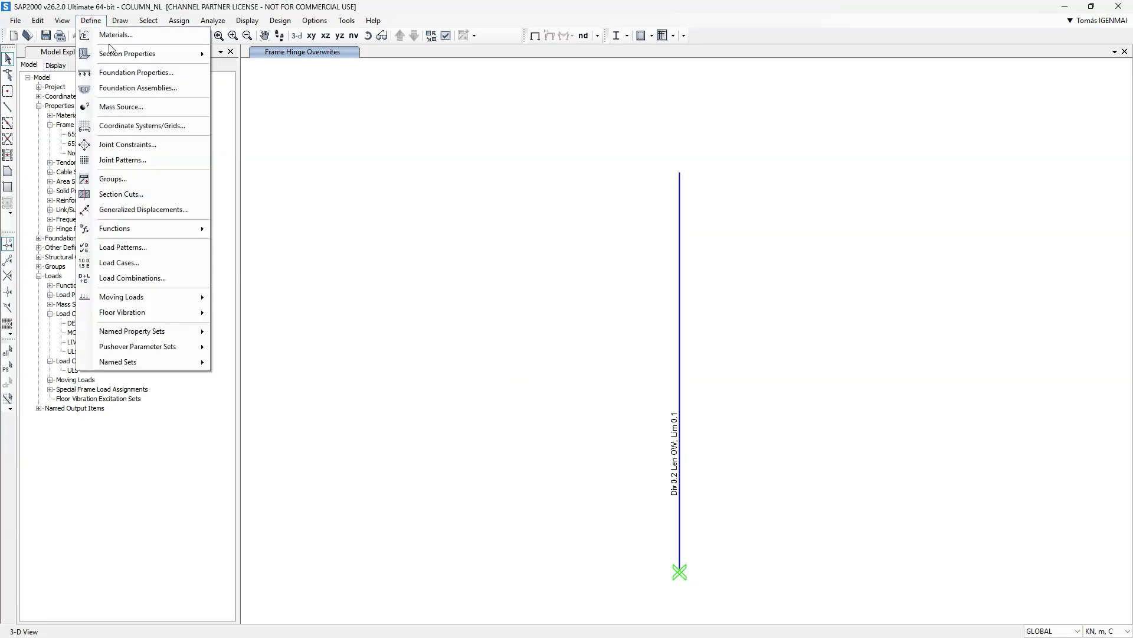
pyautogui.moveTo(117, 55)
pyautogui.click(262, 195)
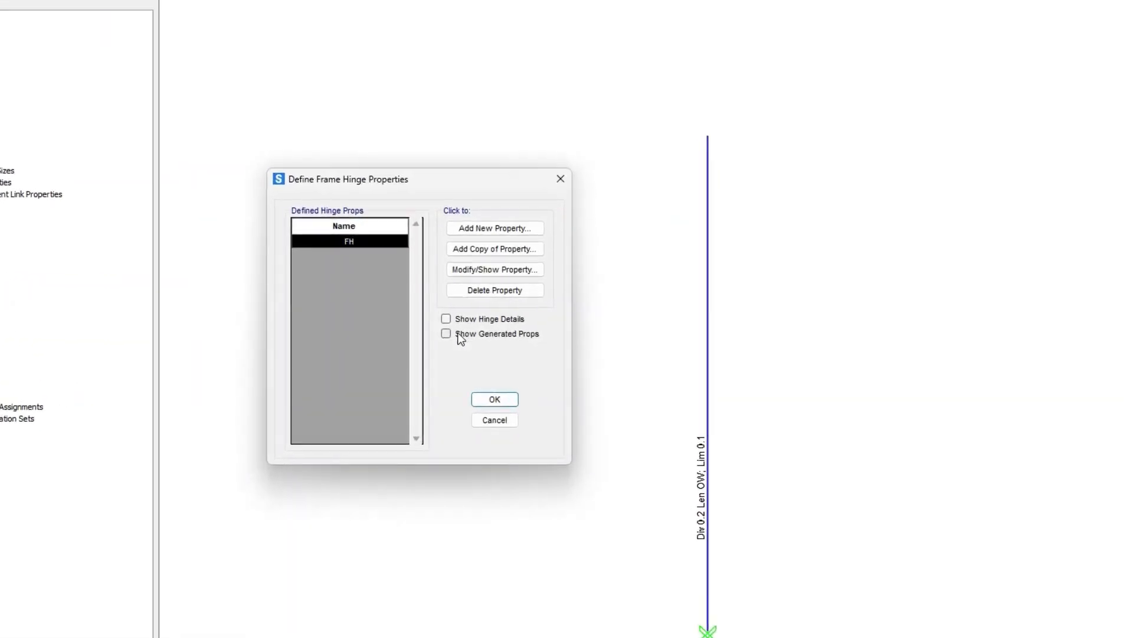
pyautogui.click(460, 335)
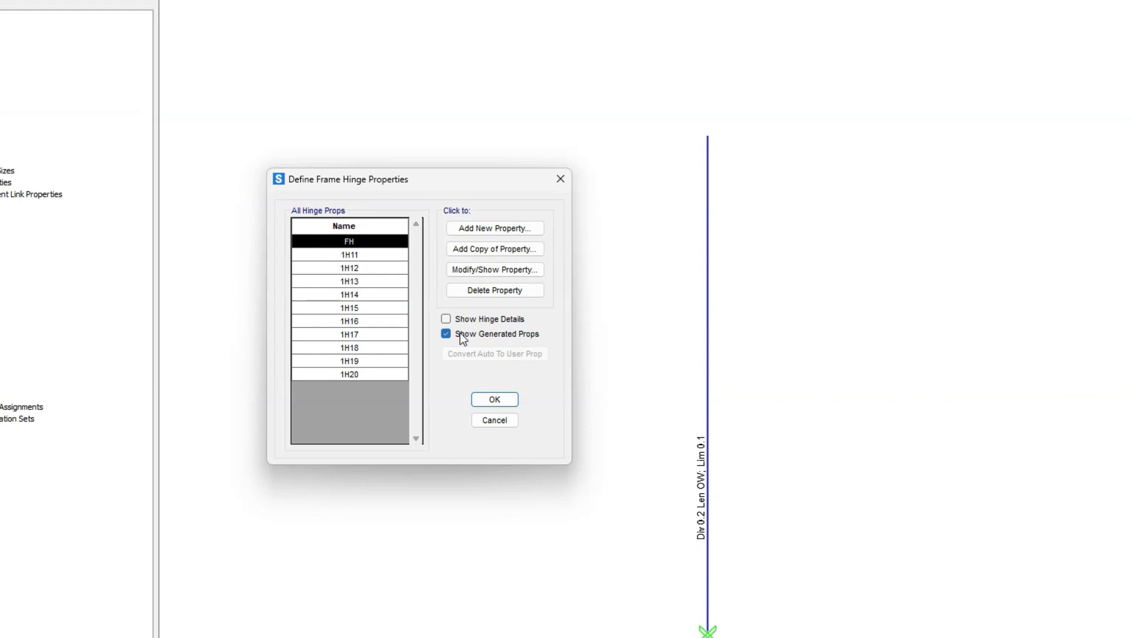
pyautogui.click(361, 255)
pyautogui.click(495, 270)
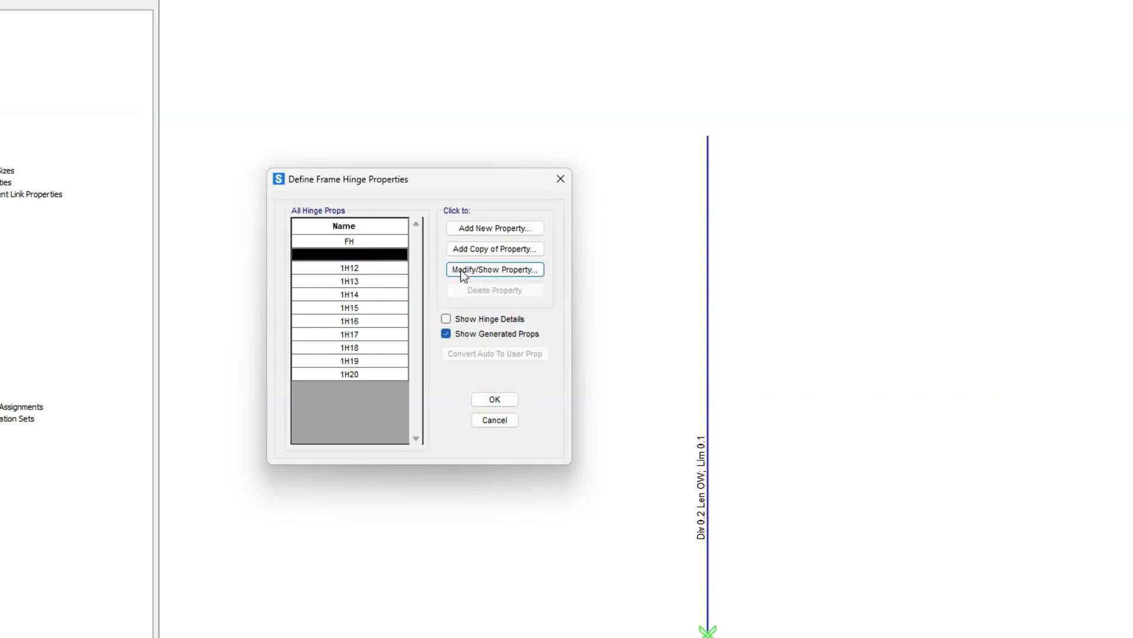
pyautogui.click(530, 363)
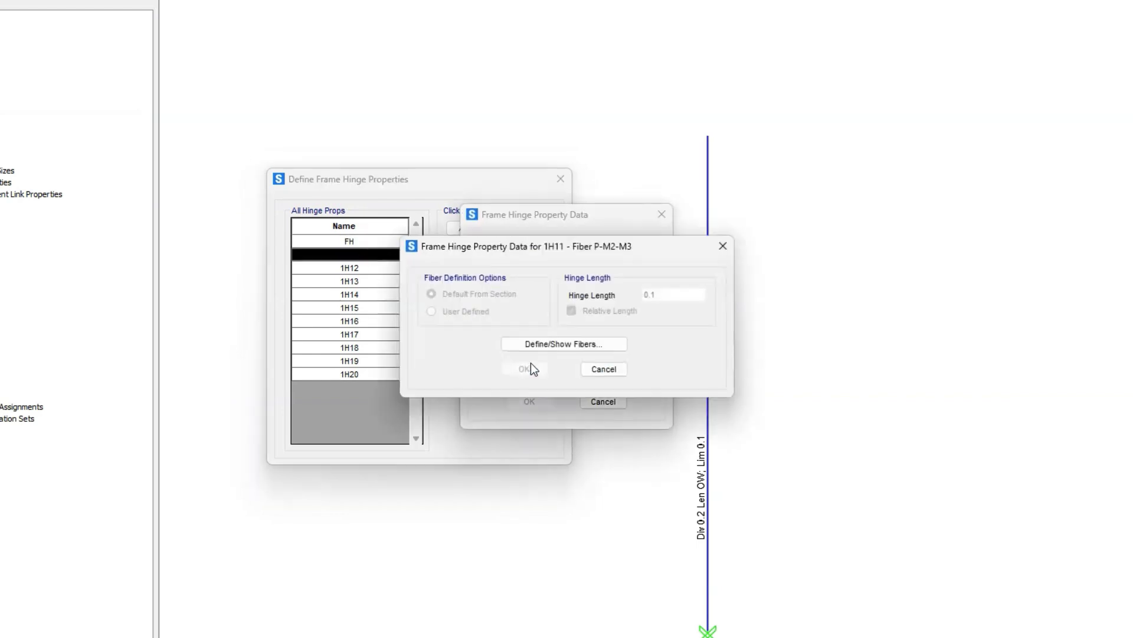
pyautogui.click(584, 347)
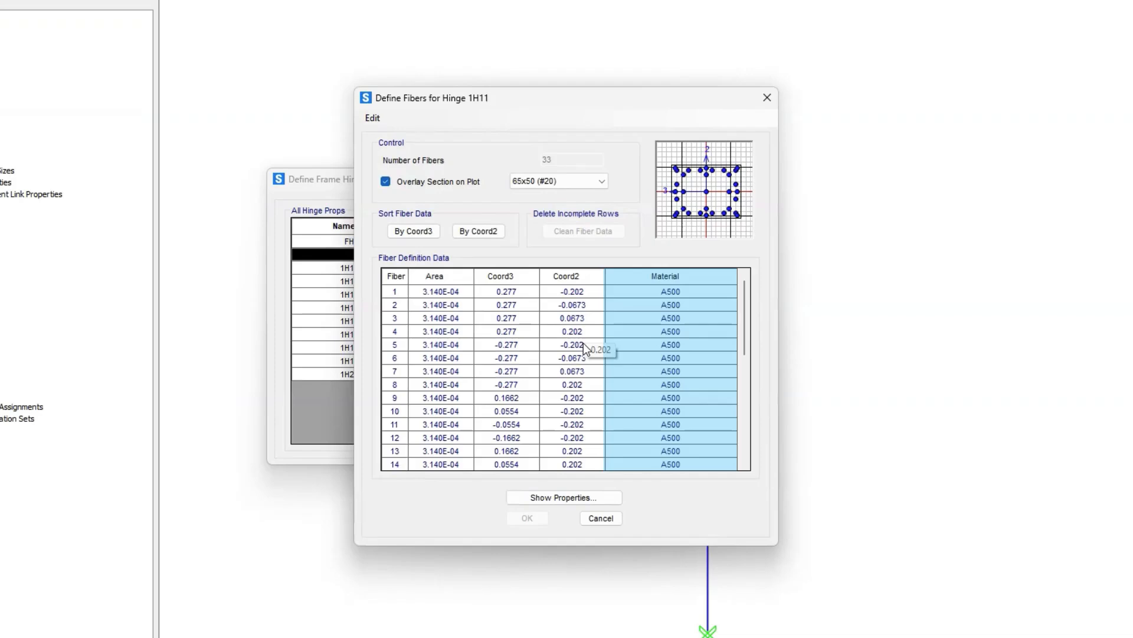
pyautogui.scroll(-7, 583, 346)
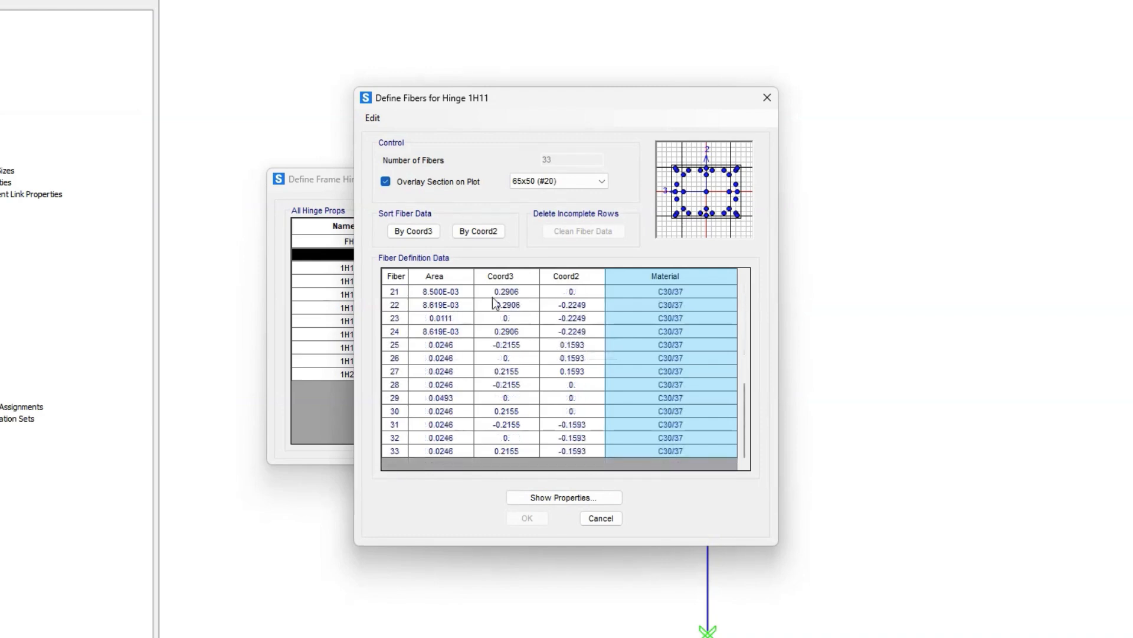
pyautogui.press('Escape')
pyautogui.press('Escape')
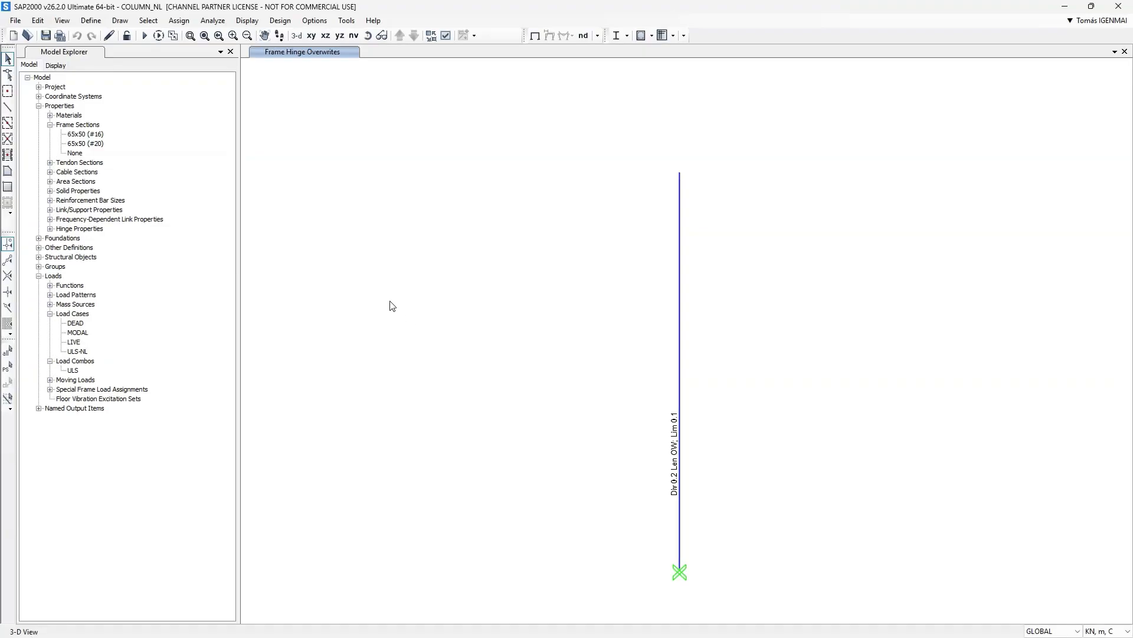
# Step: Run the DEAD, LIVE and ULS-NL load cases and display the ULS-NL Moment 3-3 diagram with filled contours ranging from 0 to 350 kN-m
pyautogui.click(143, 36)
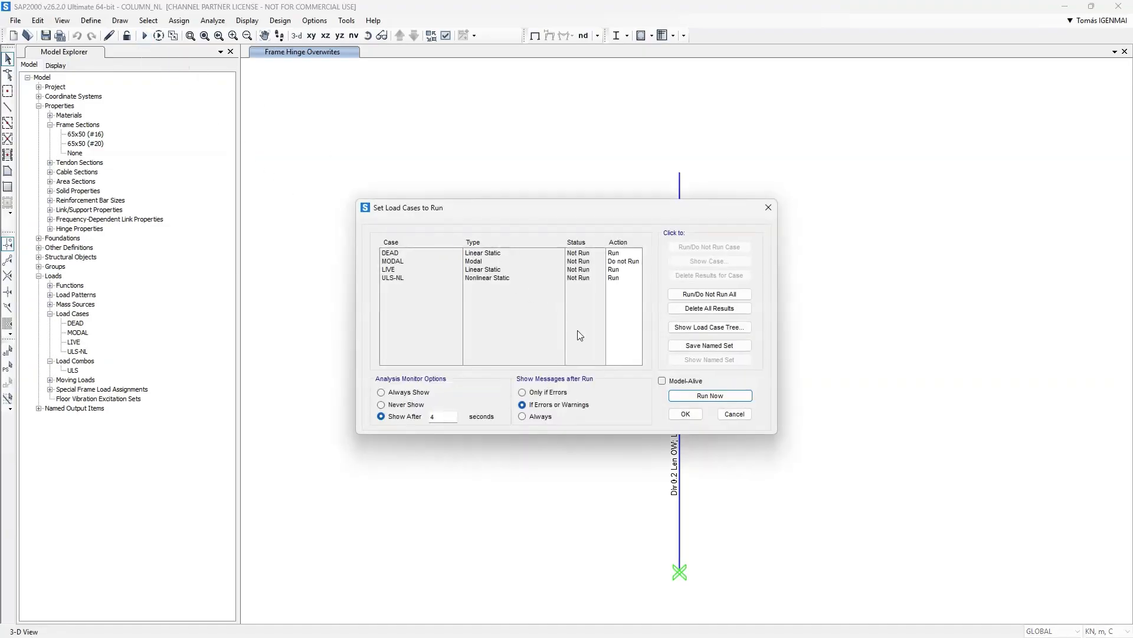
pyautogui.click(682, 396)
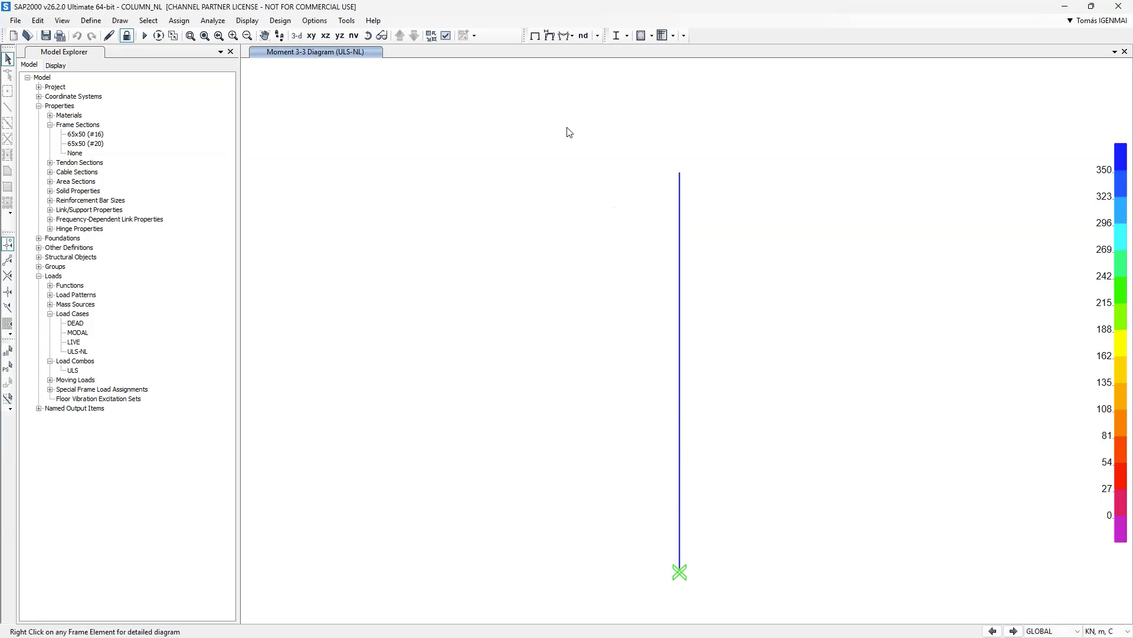
pyautogui.click(565, 36)
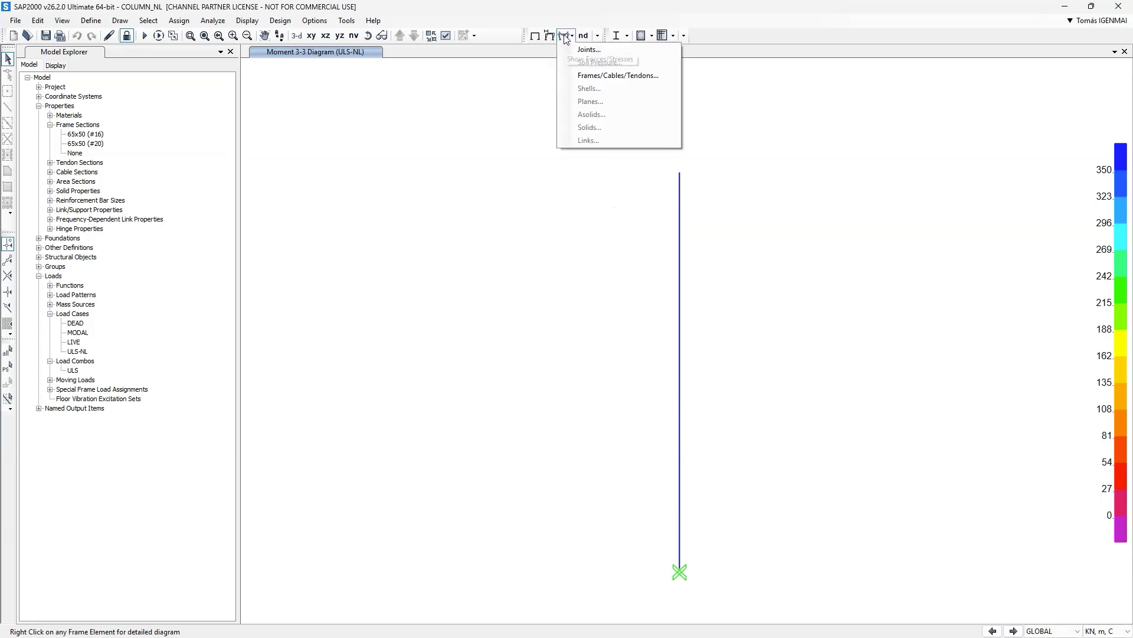
pyautogui.click(588, 75)
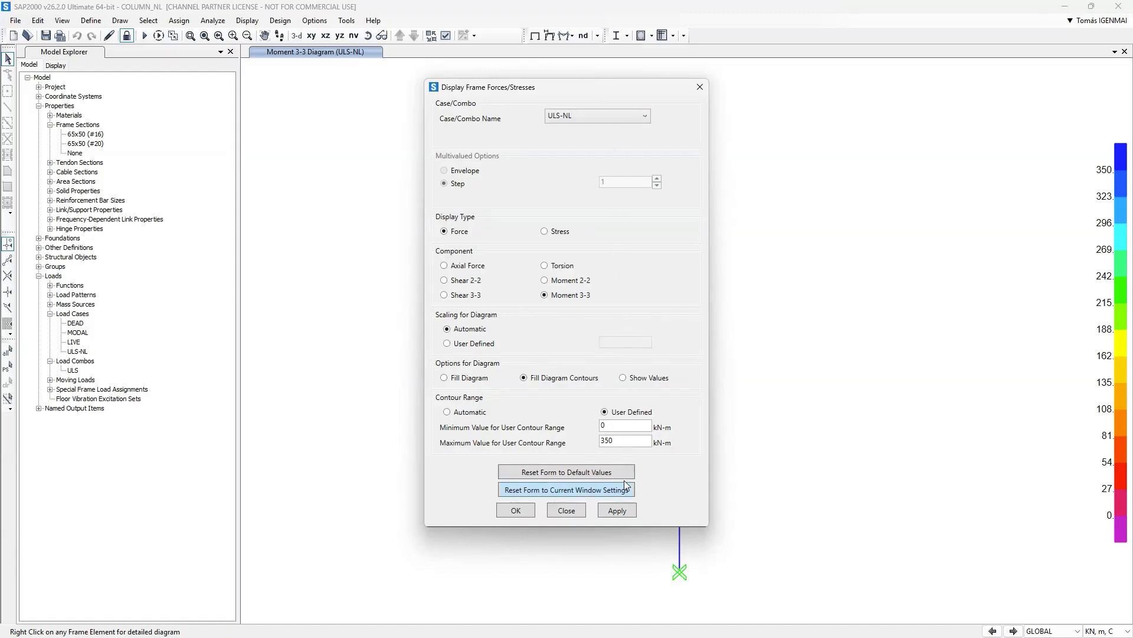
pyautogui.click(617, 510)
pyautogui.moveTo(576, 93); pyautogui.dragTo(389, 79)
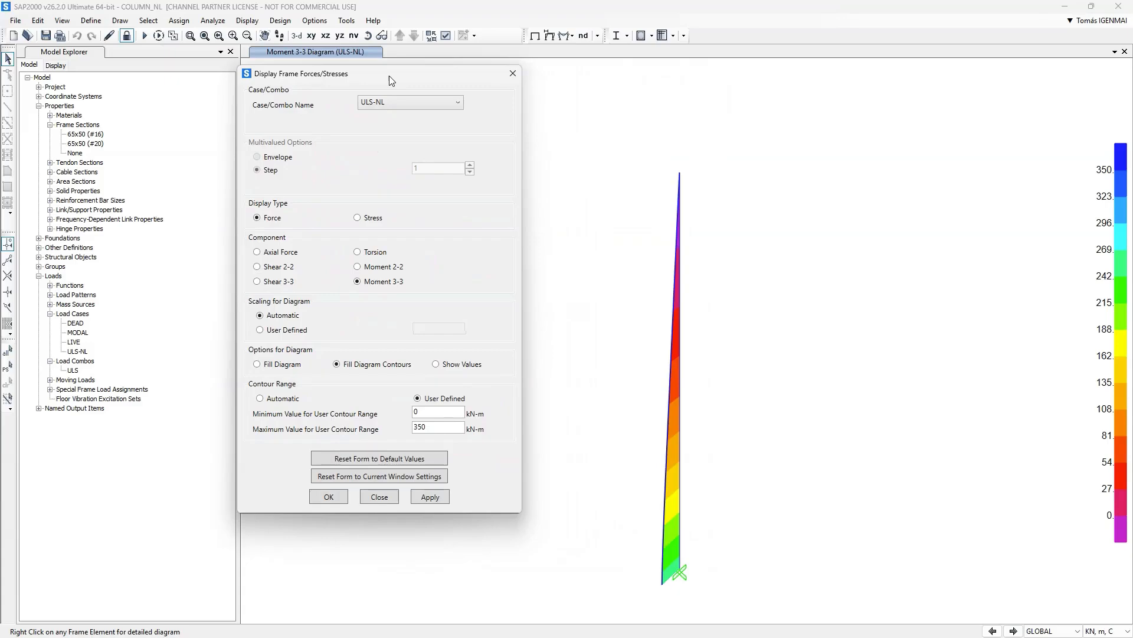
pyautogui.moveTo(388, 76); pyautogui.dragTo(283, 88)
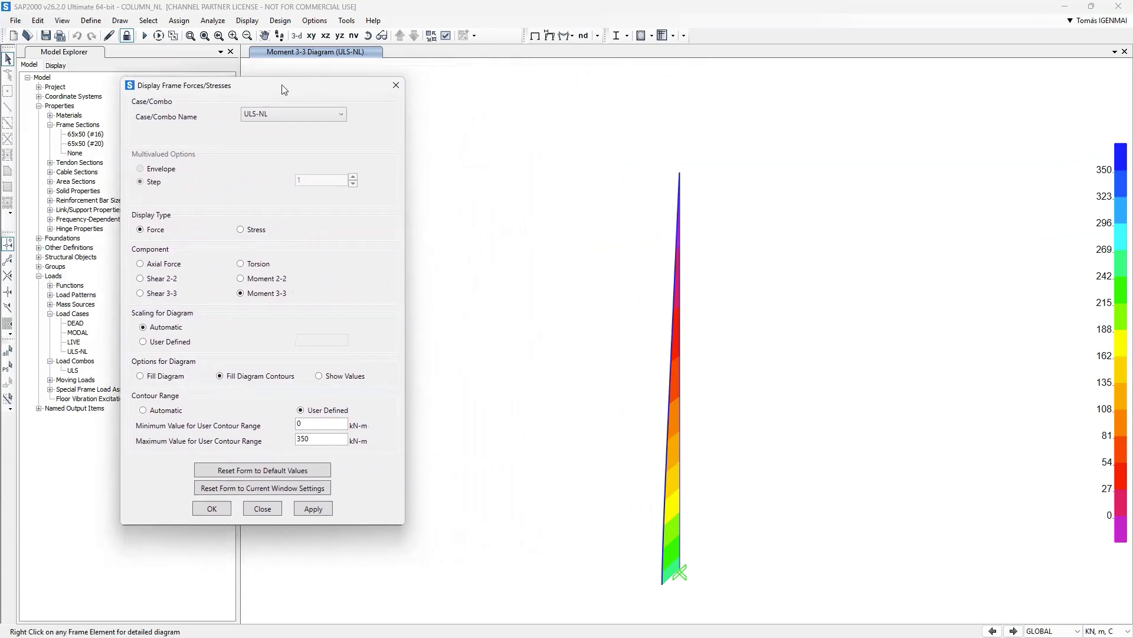
# Step: Examine the ULS-NL Moment 3-3 diagram along the whole column in the X-Z plane view
pyautogui.click(325, 37)
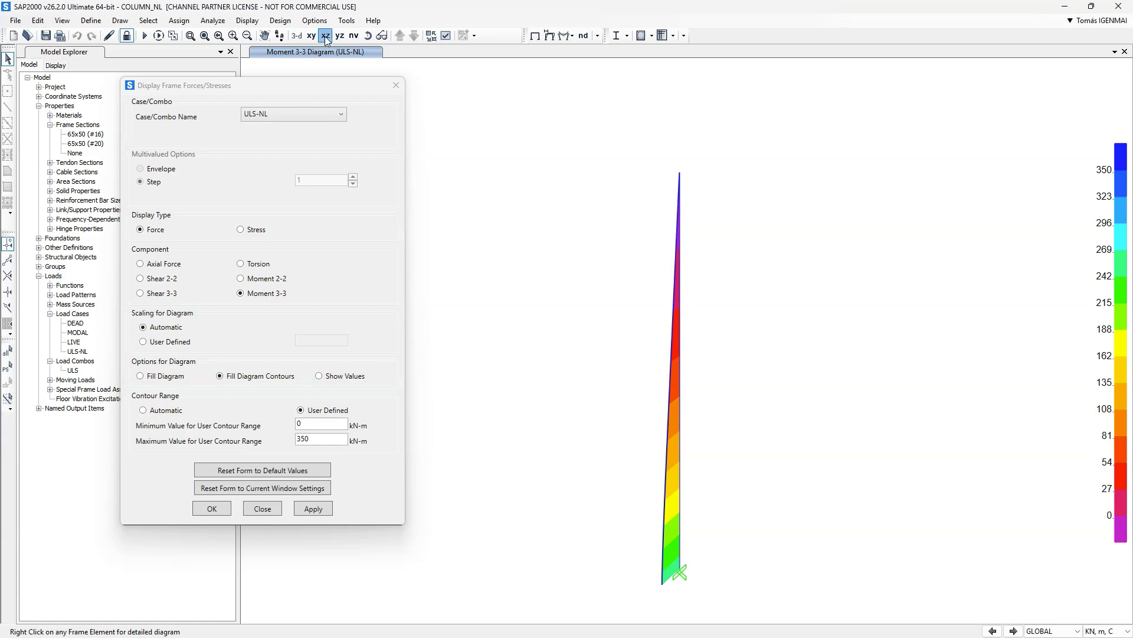
pyautogui.scroll(2, 684, 442)
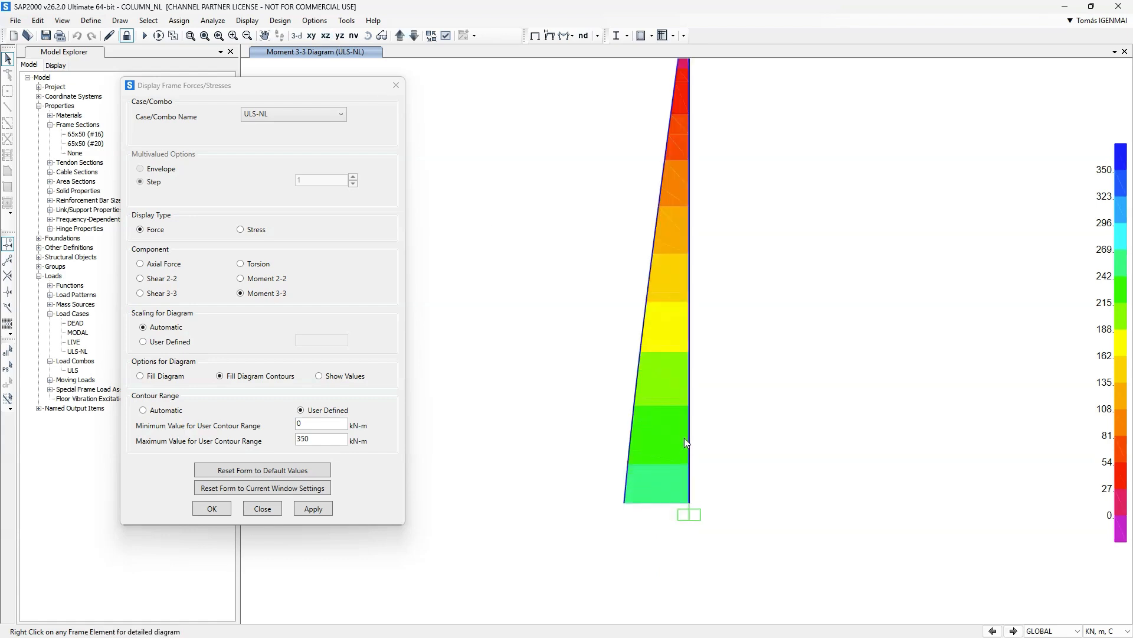
pyautogui.moveTo(704, 354); pyautogui.dragTo(667, 447, button='middle')
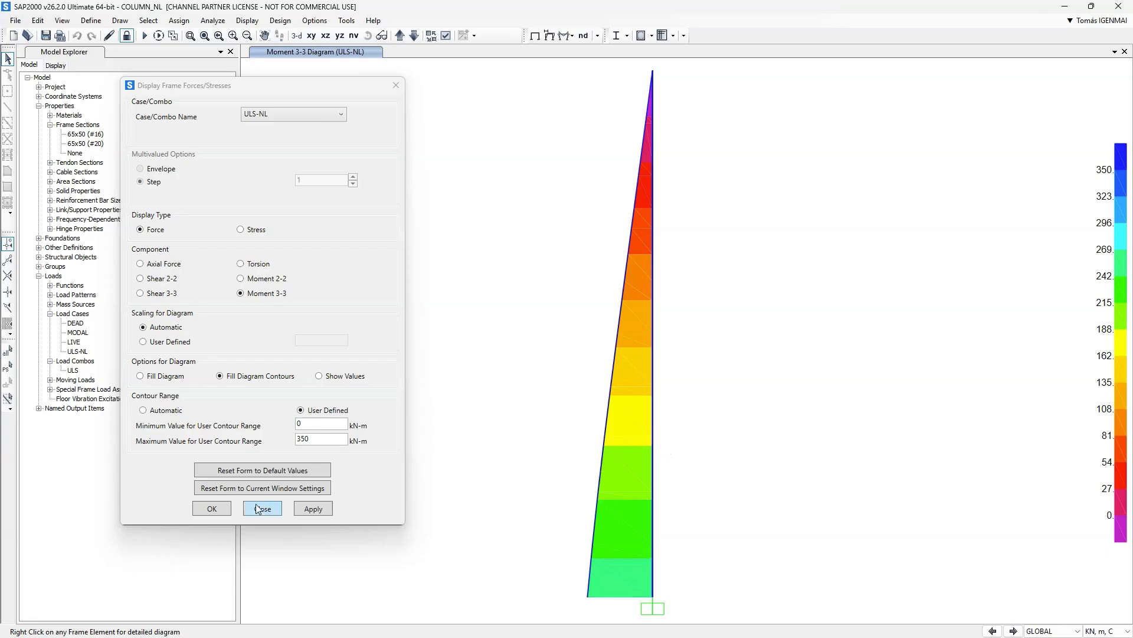
pyautogui.click(209, 508)
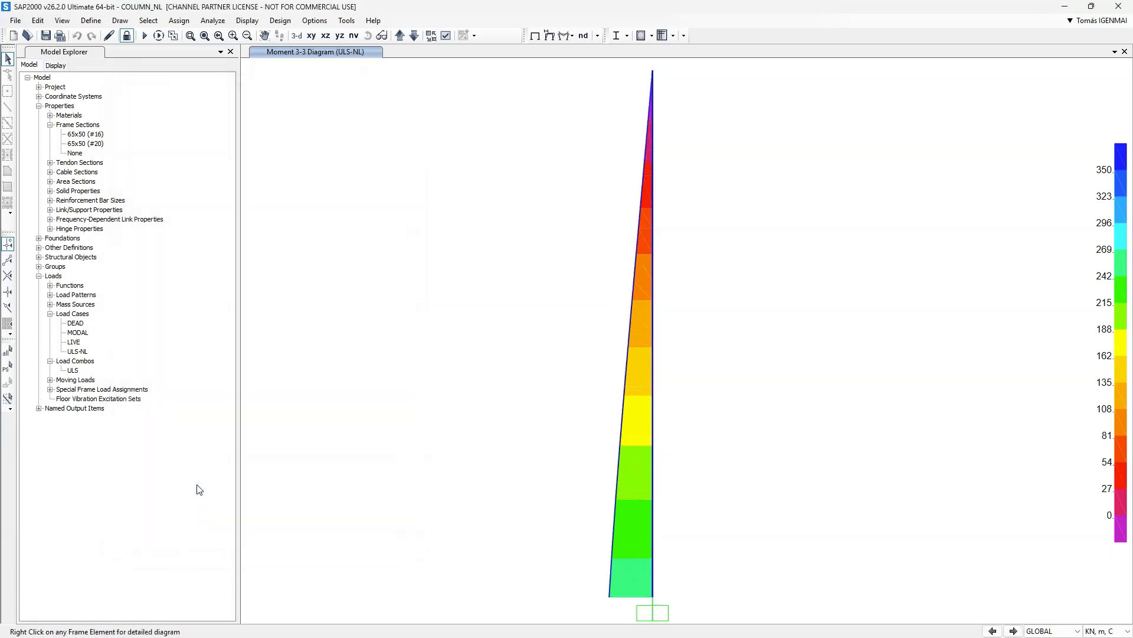
# Step: Unlock the model, discarding the analysis results, and assign the 65x50 (#16) frame section to the column
pyautogui.click(126, 36)
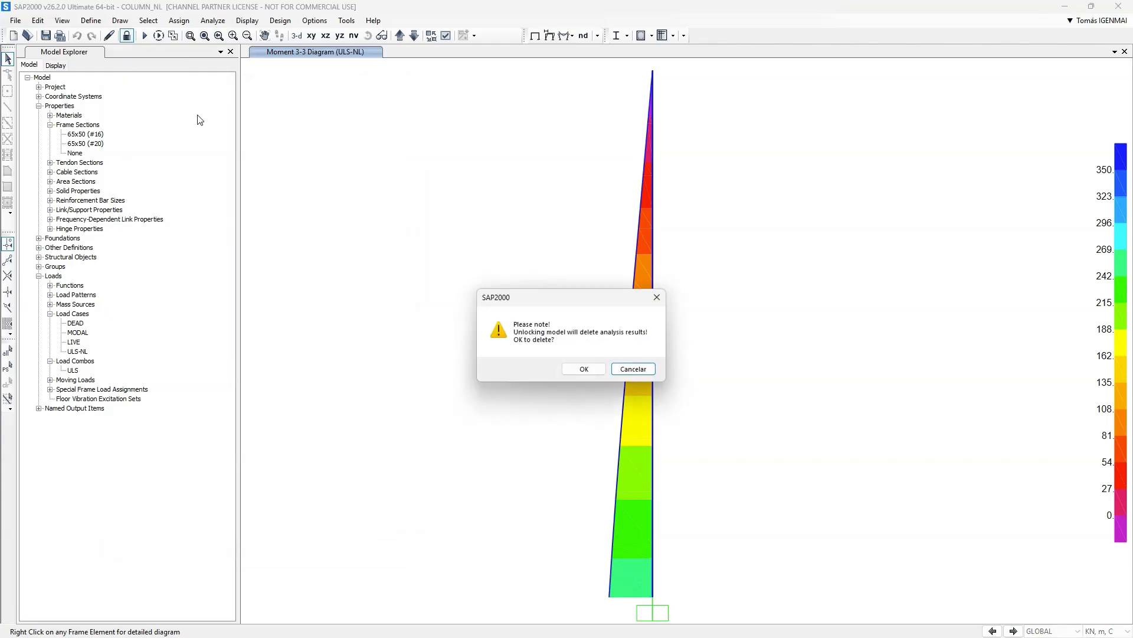
pyautogui.click(579, 368)
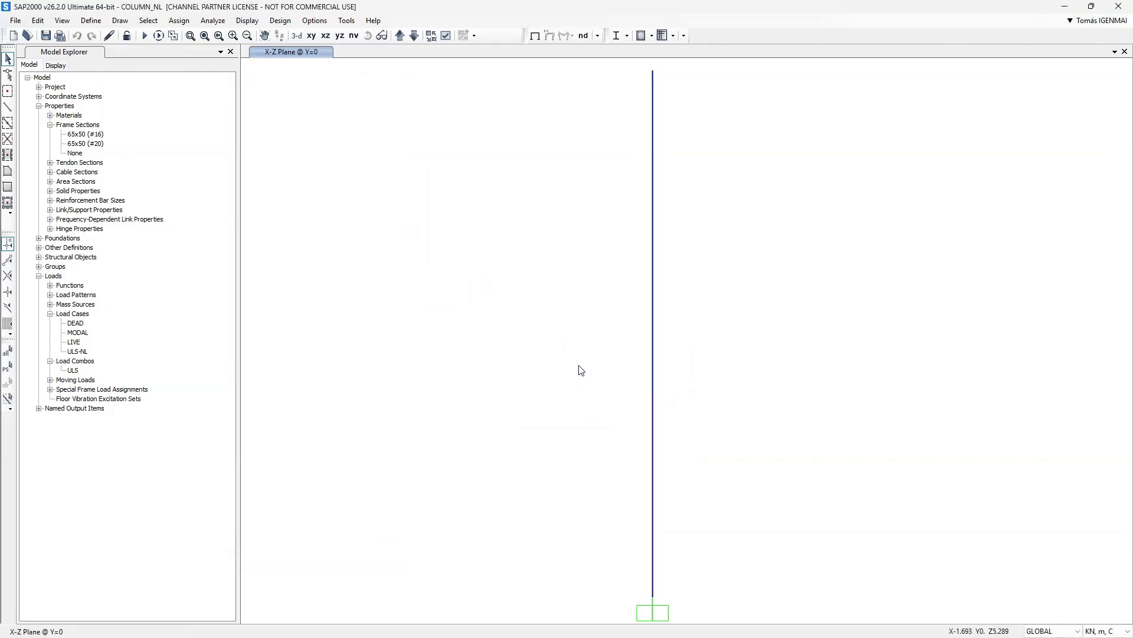
pyautogui.moveTo(678, 287); pyautogui.dragTo(612, 262)
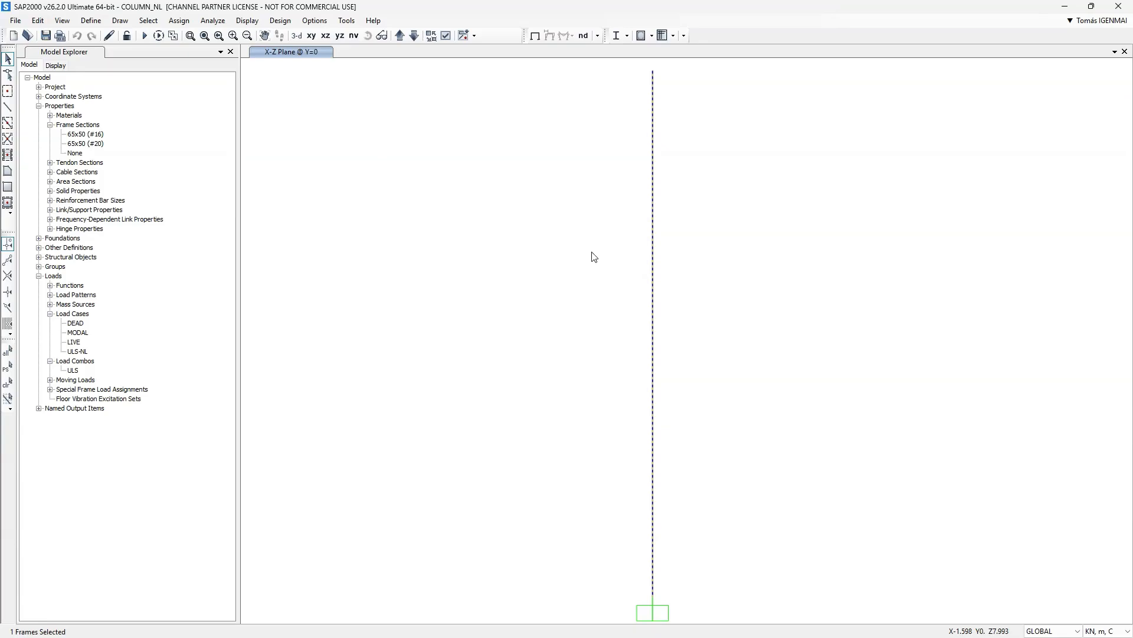
pyautogui.click(193, 22)
pyautogui.moveTo(206, 55)
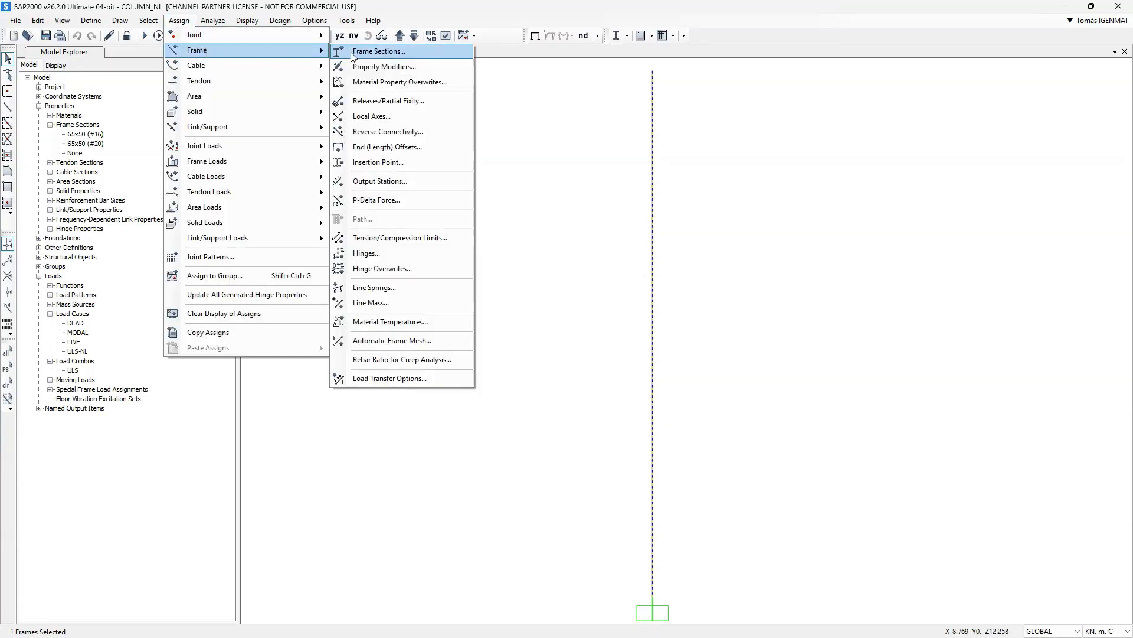
pyautogui.click(379, 52)
pyautogui.click(617, 415)
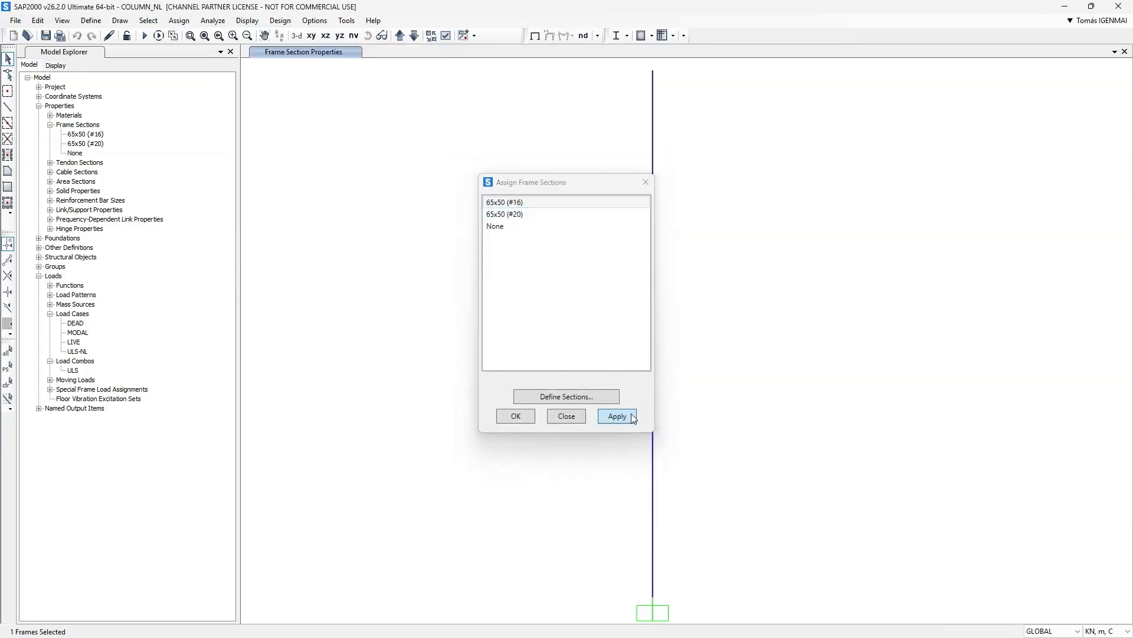
pyautogui.click(567, 415)
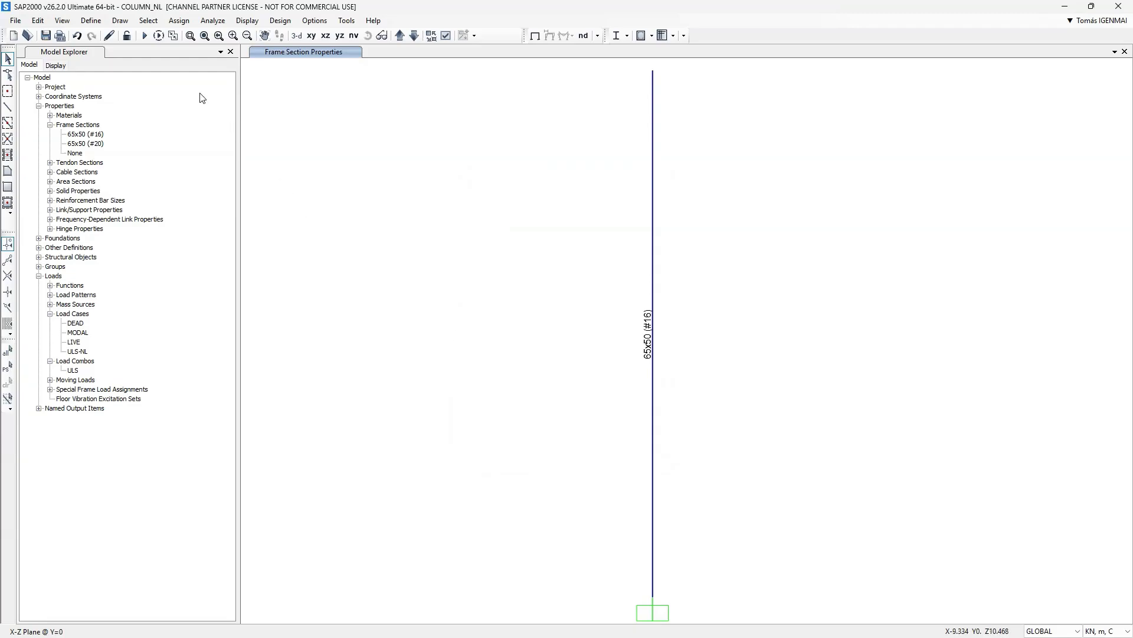
# Step: Run the analysis with the 65x50 (#16) section and examine the ULS-NL Moment 3-3 diagram along the whole column
pyautogui.click(144, 36)
pyautogui.click(677, 395)
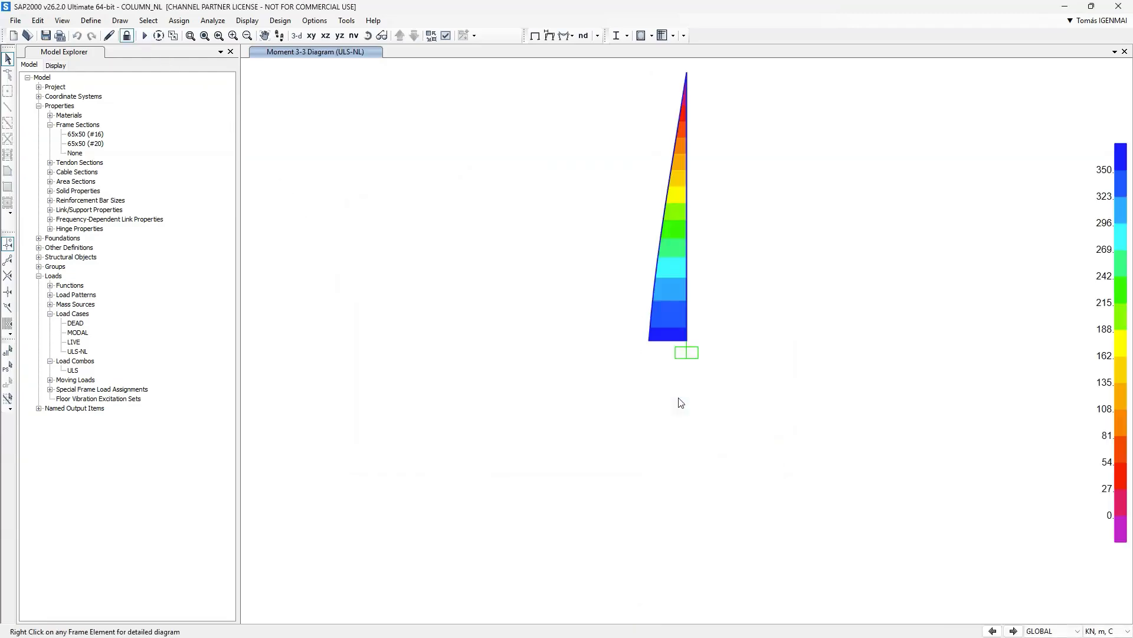
pyautogui.moveTo(737, 279); pyautogui.dragTo(699, 378, button='middle')
pyautogui.scroll(3, 682, 277)
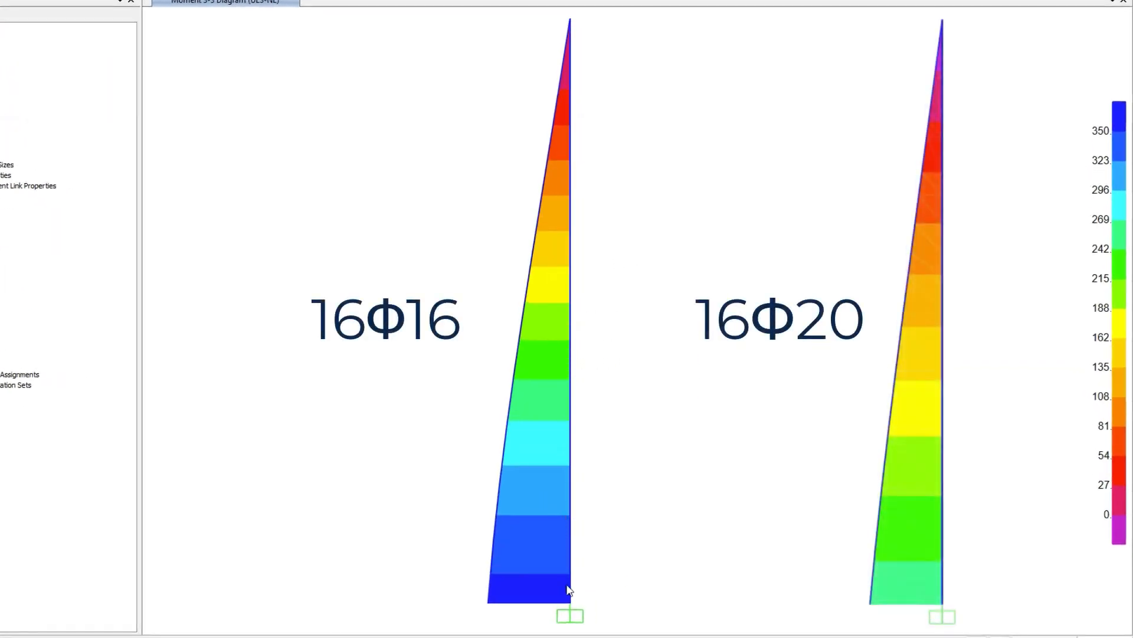
pyautogui.moveTo(570, 601)
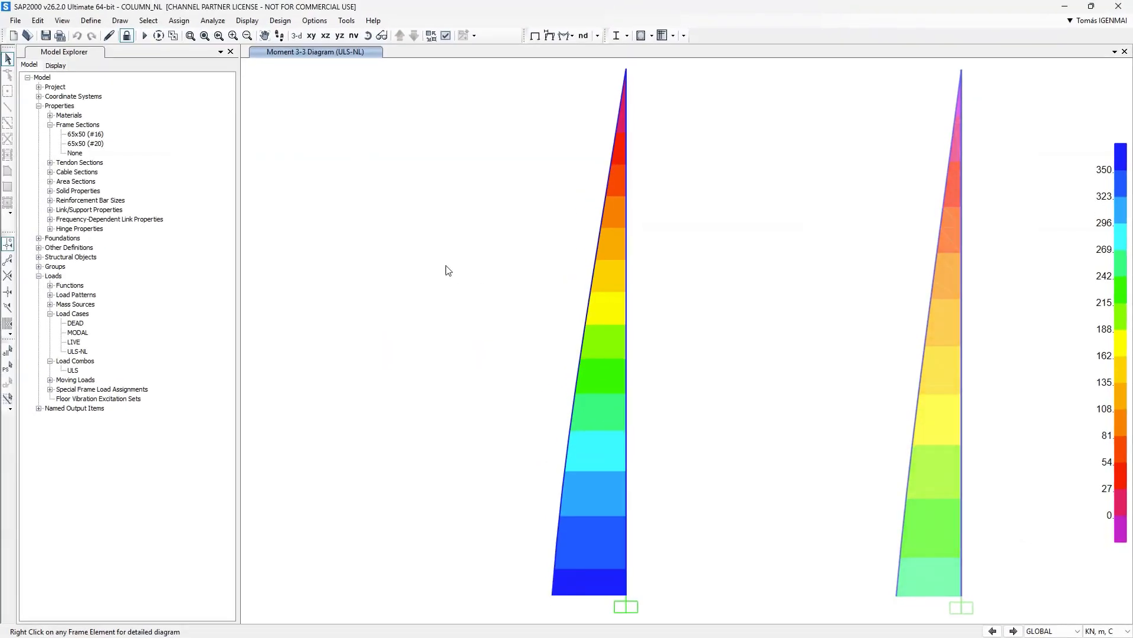
# Step: Set the ULS-NL load case to save multiple states, with a minimum of 50 and a maximum of 100, accepting deletion of its results
pyautogui.click(92, 21)
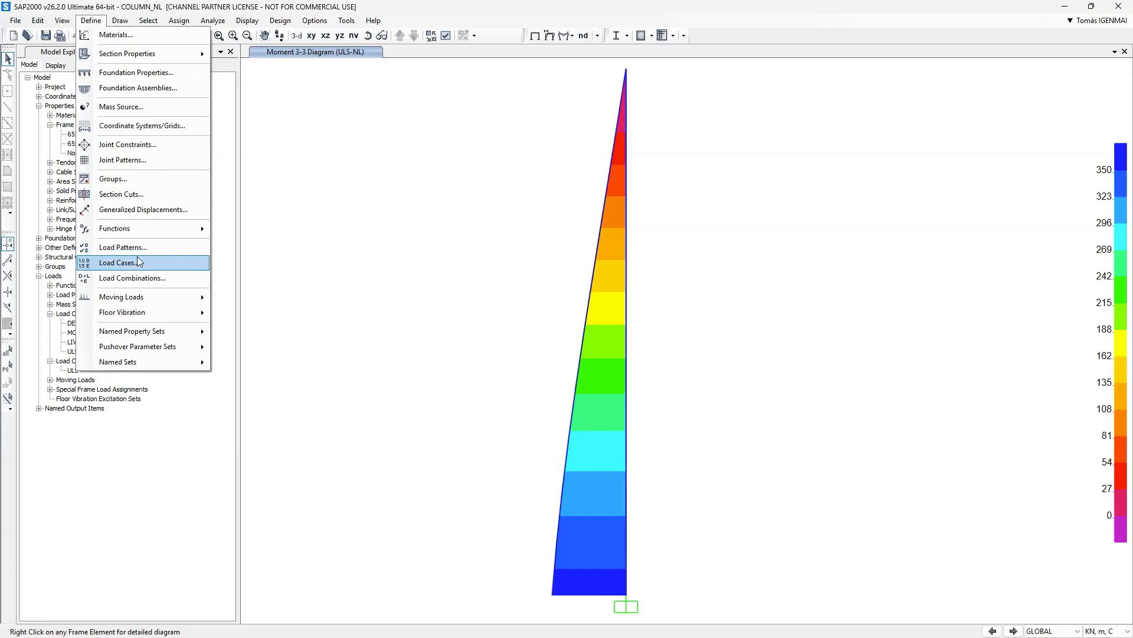
pyautogui.click(139, 262)
pyautogui.click(390, 308)
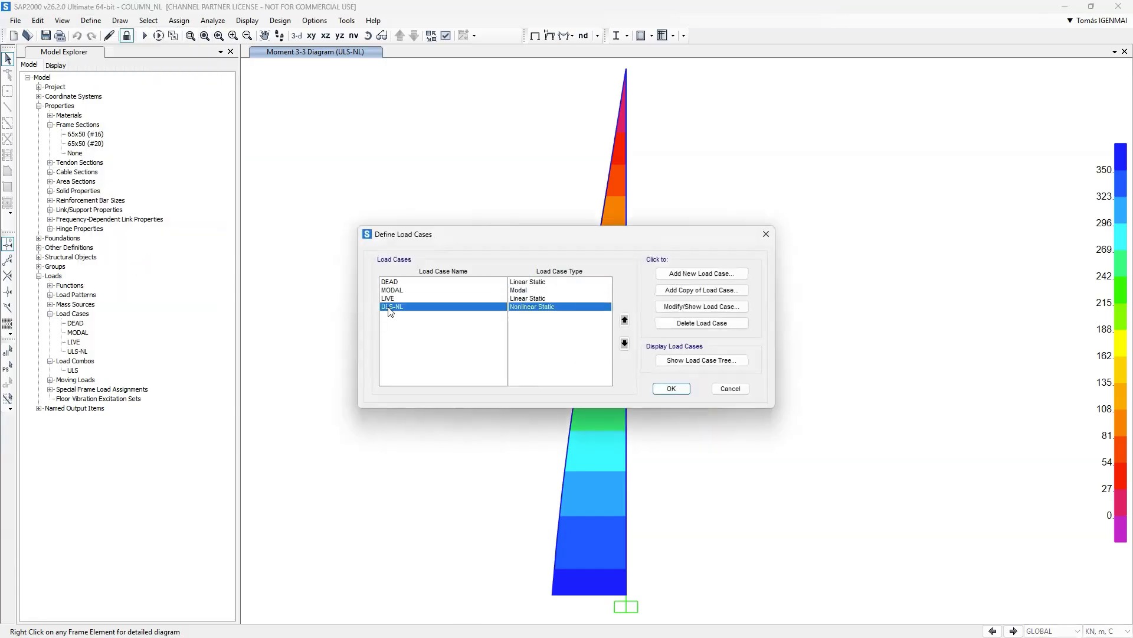
pyautogui.click(702, 306)
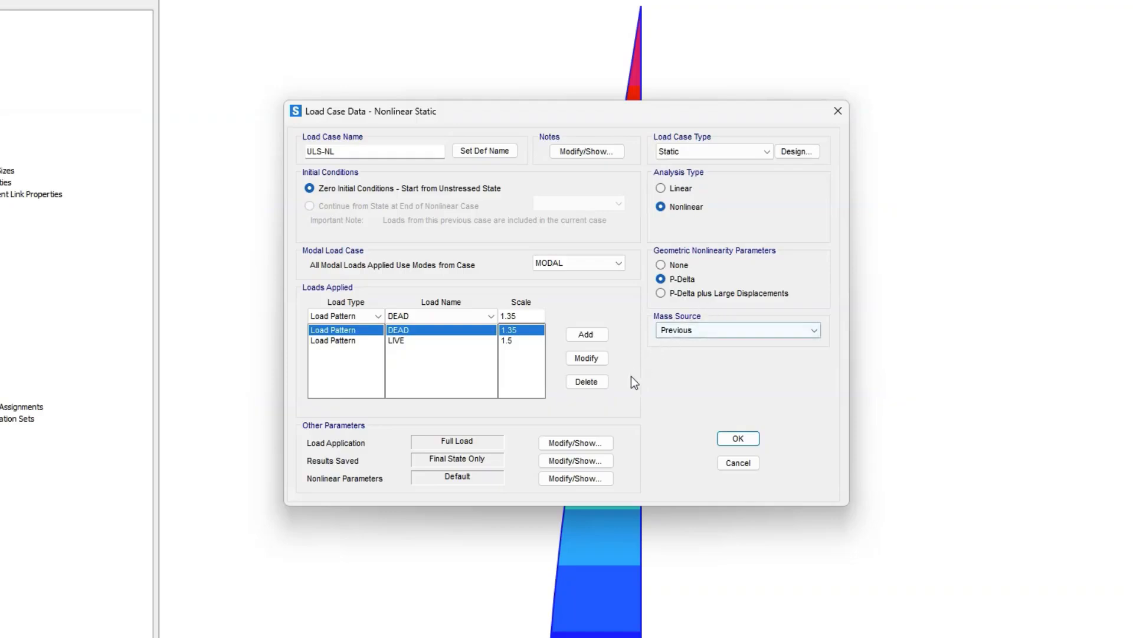
pyautogui.click(575, 461)
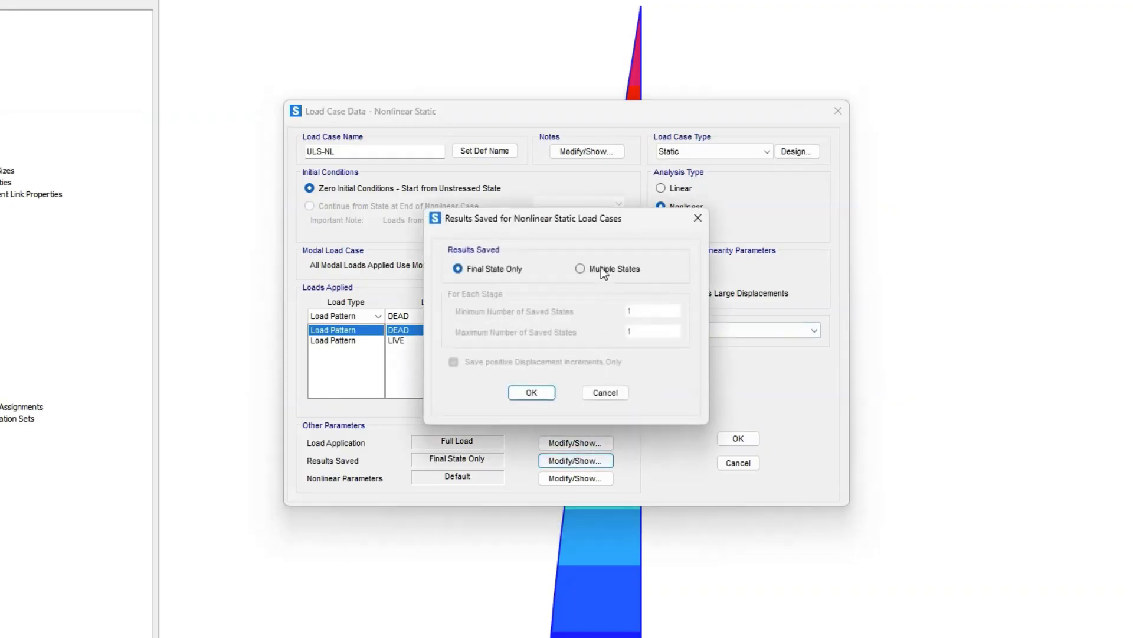
pyautogui.click(601, 268)
pyautogui.doubleClick(645, 307)
pyautogui.write('100')
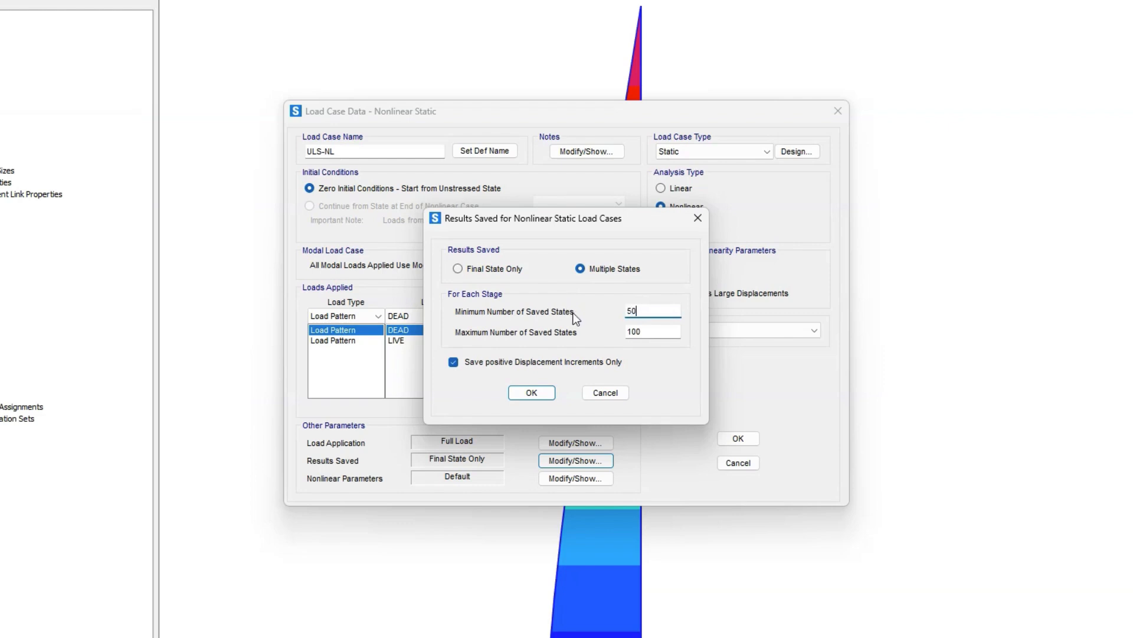
pyautogui.click(532, 392)
pyautogui.click(739, 439)
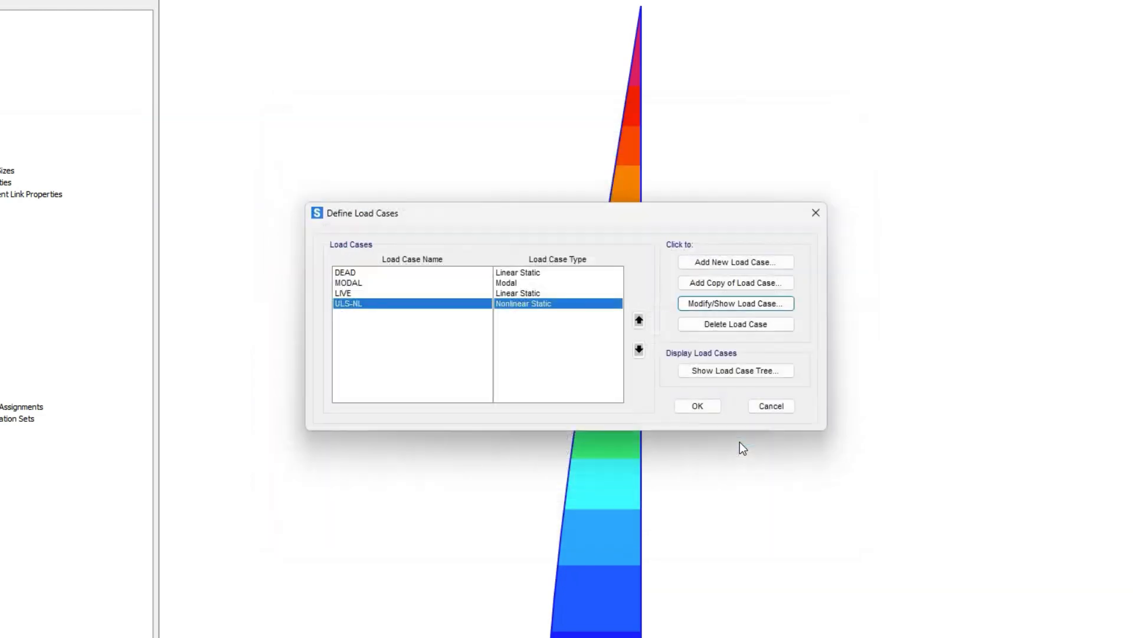
pyautogui.click(707, 405)
pyautogui.click(625, 381)
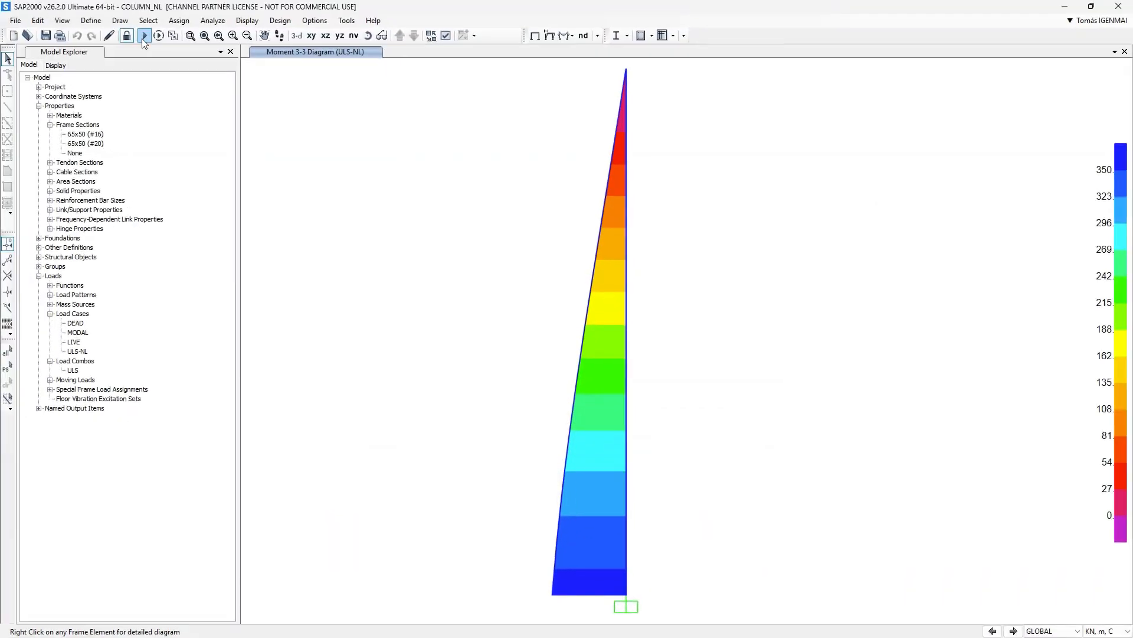
# Step: Rerun the analysis with the modified ULS-NL load case and dismiss the analysis report
pyautogui.click(144, 35)
pyautogui.click(694, 395)
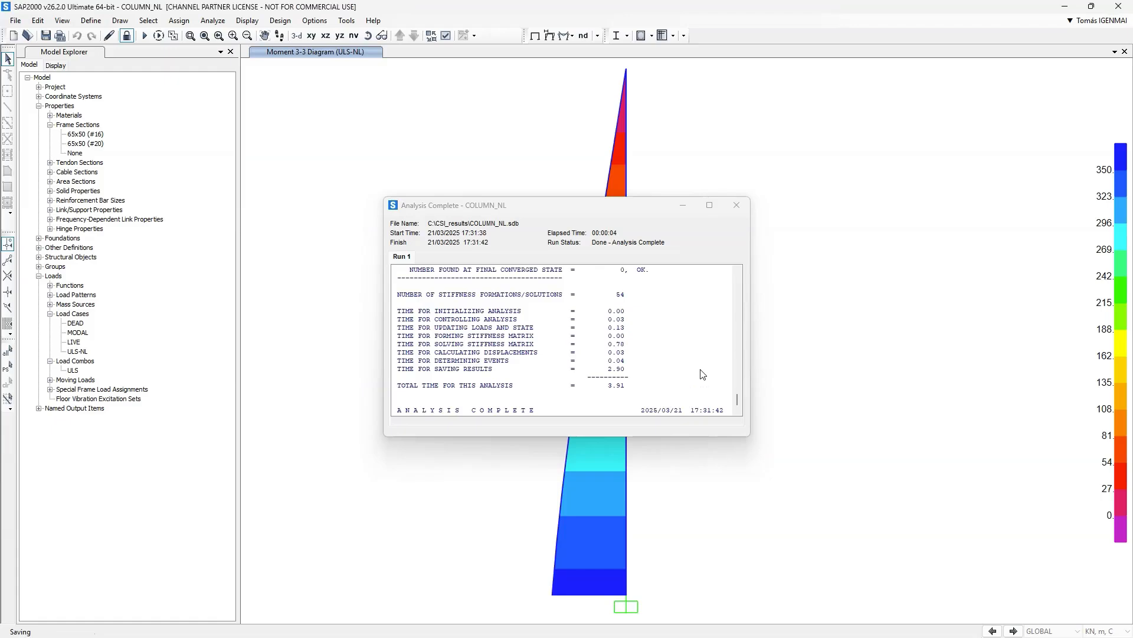
pyautogui.click(736, 210)
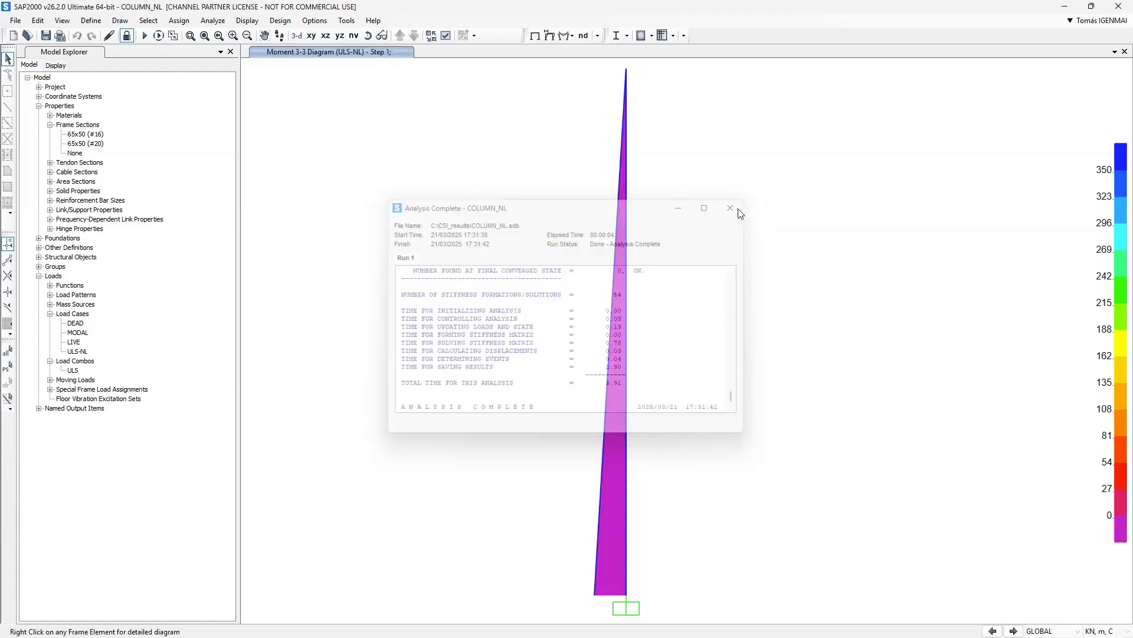
# Step: Display the ULS-NL Moment 3-3 diagram for step 50 with filled contours
pyautogui.click(561, 36)
pyautogui.click(582, 74)
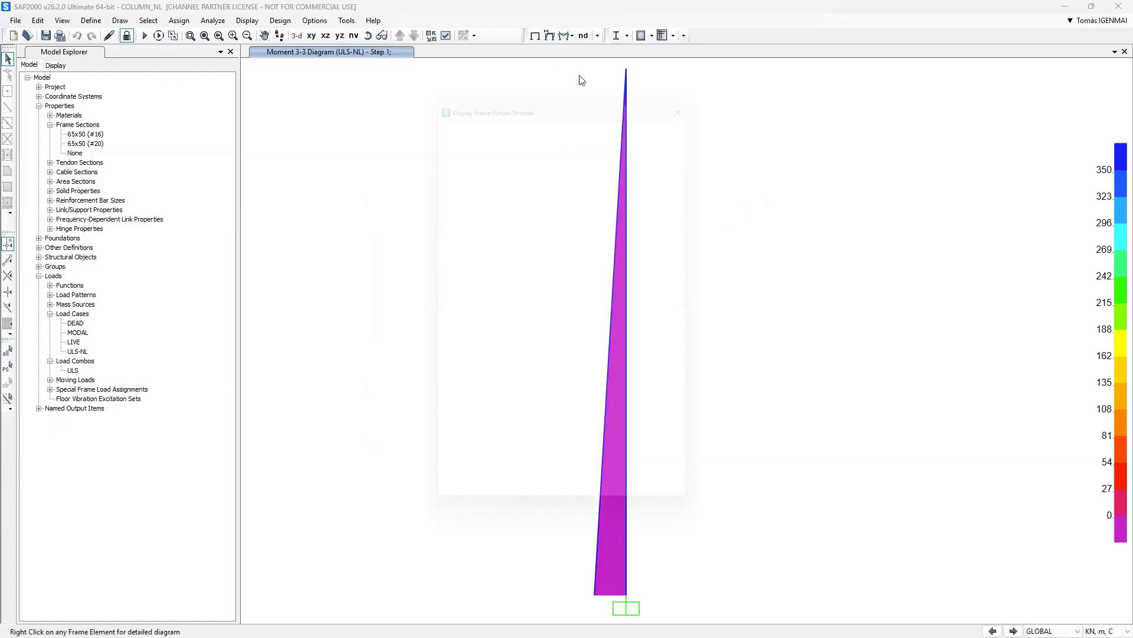
pyautogui.click(614, 181)
pyautogui.write('00')
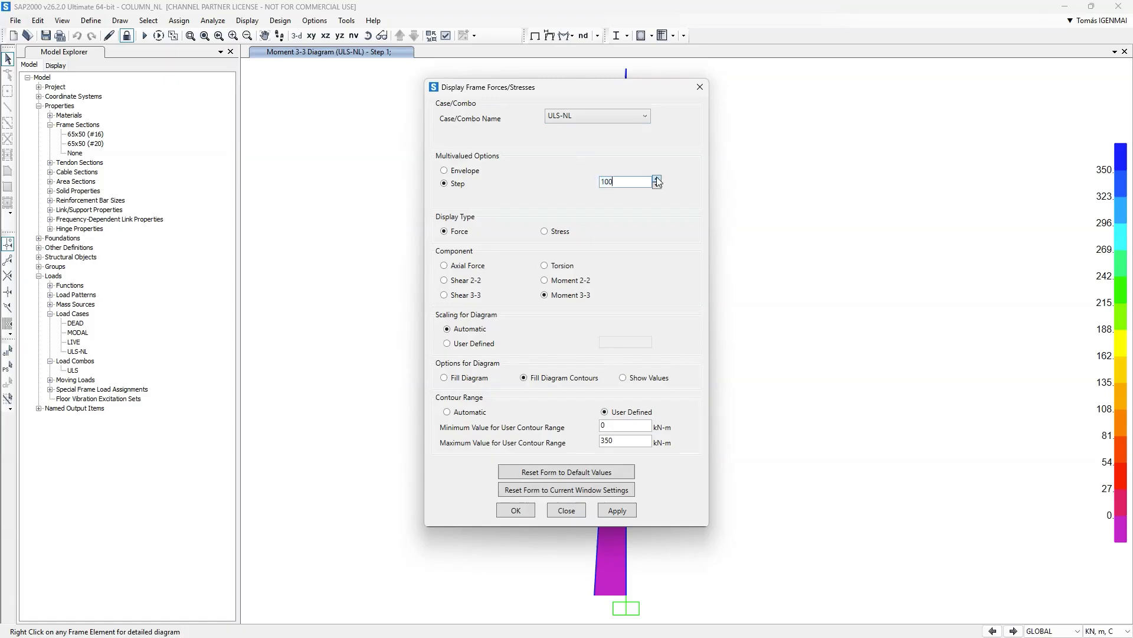
pyautogui.click(656, 179)
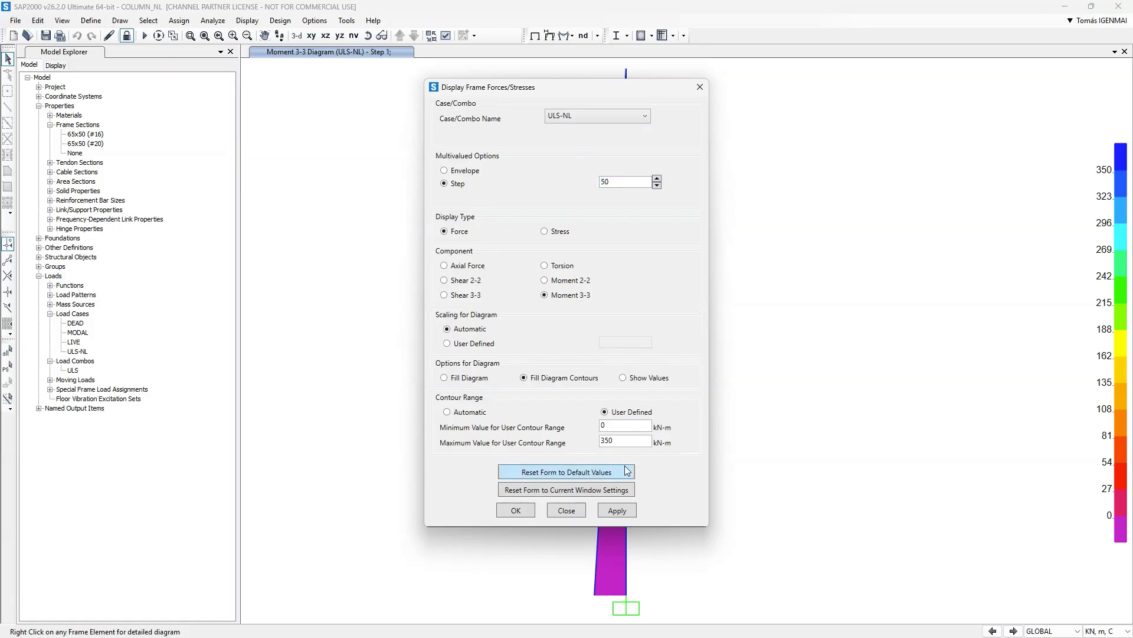
pyautogui.click(618, 510)
pyautogui.click(575, 510)
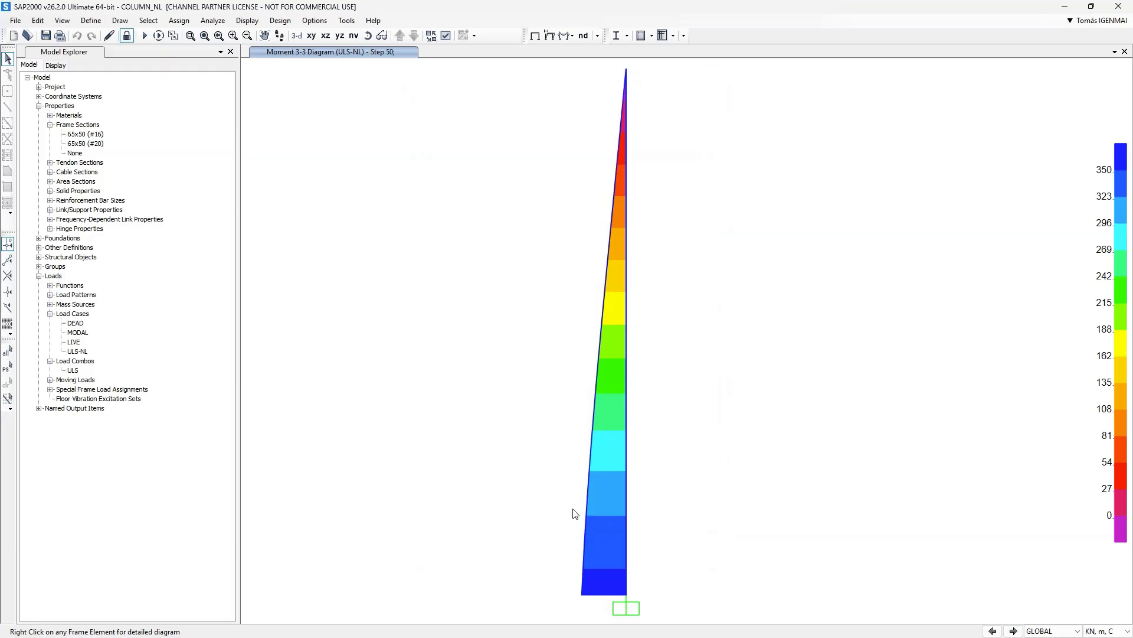
# Step: Show the hinge results for fiber hinge 1H1 and advance through the ULS-NL moment-rotation curve to step 46
pyautogui.click(61, 65)
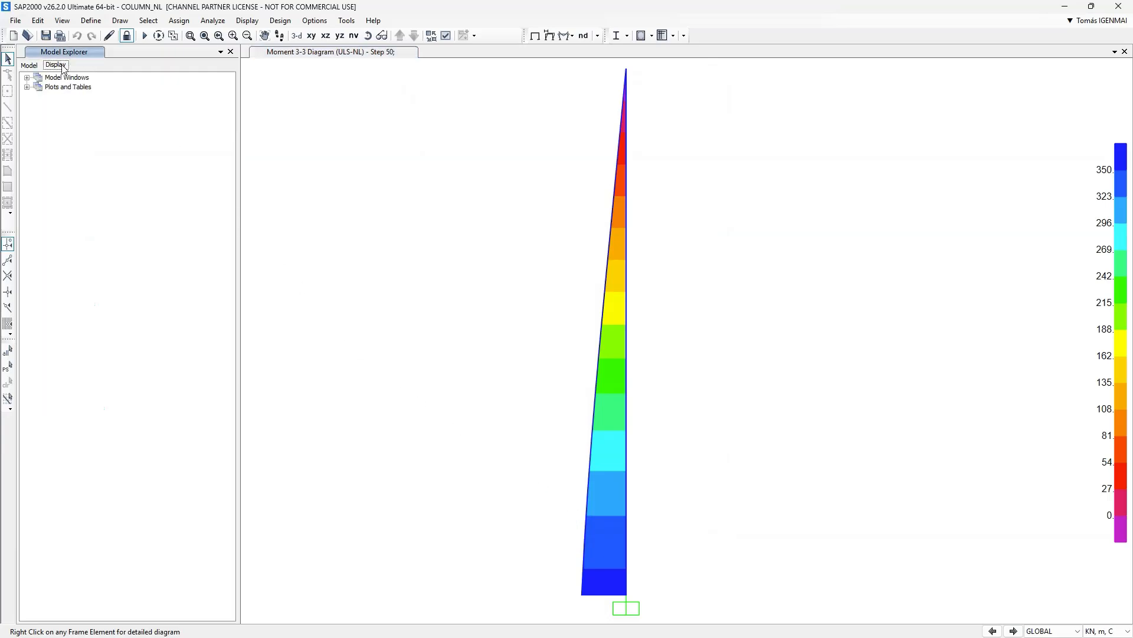
pyautogui.click(27, 87)
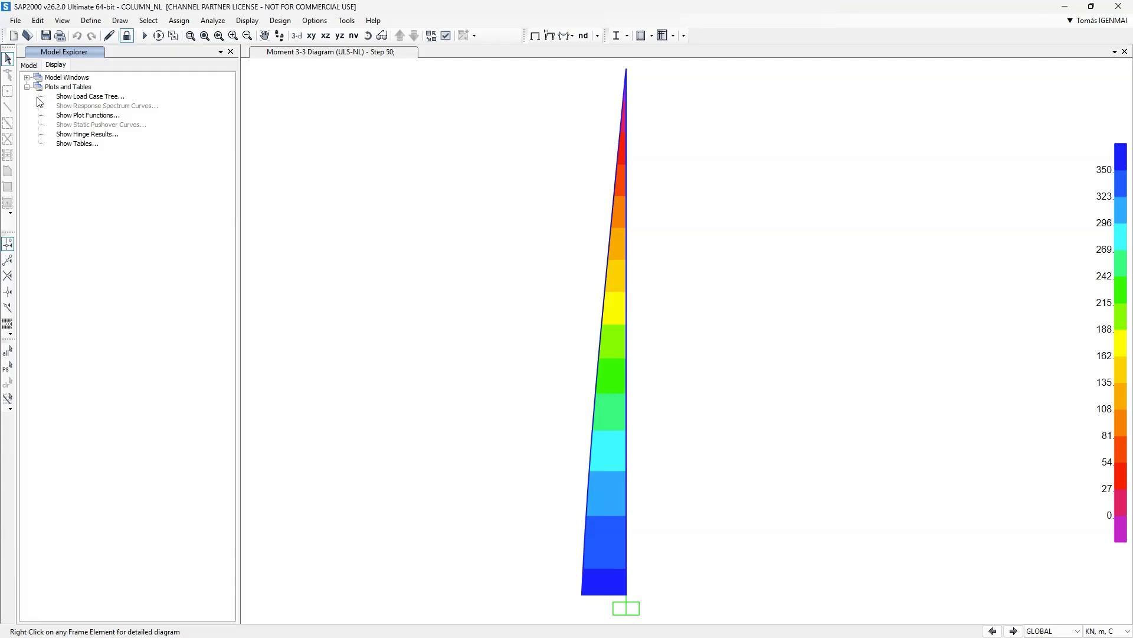
pyautogui.doubleClick(67, 135)
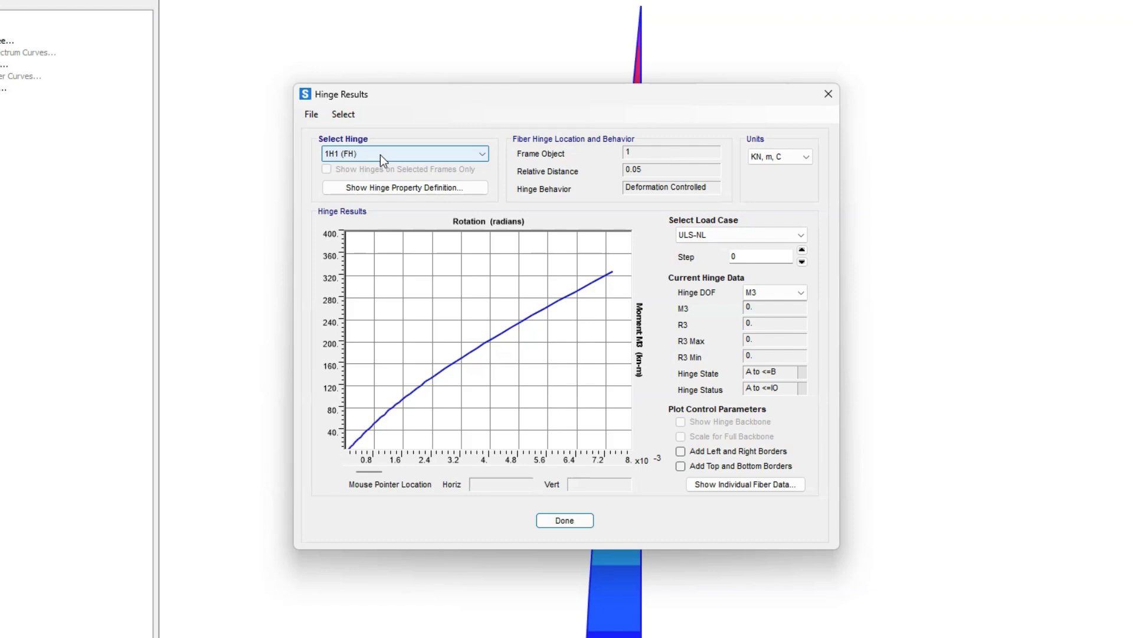
pyautogui.click(801, 250)
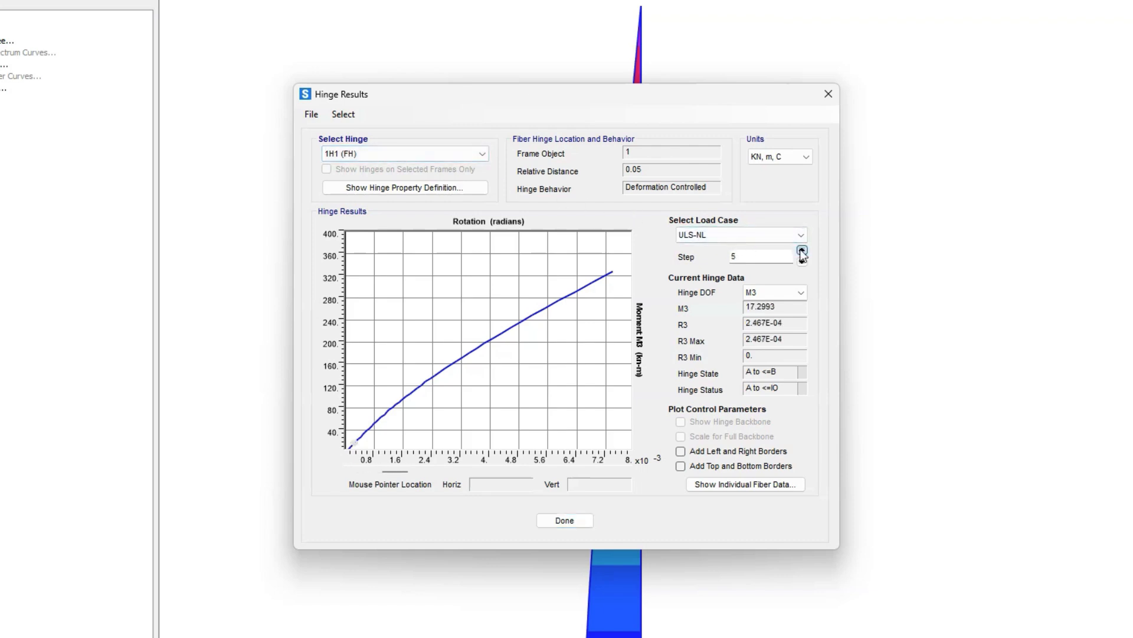
pyautogui.moveTo(802, 251); pyautogui.dragTo(801, 251)
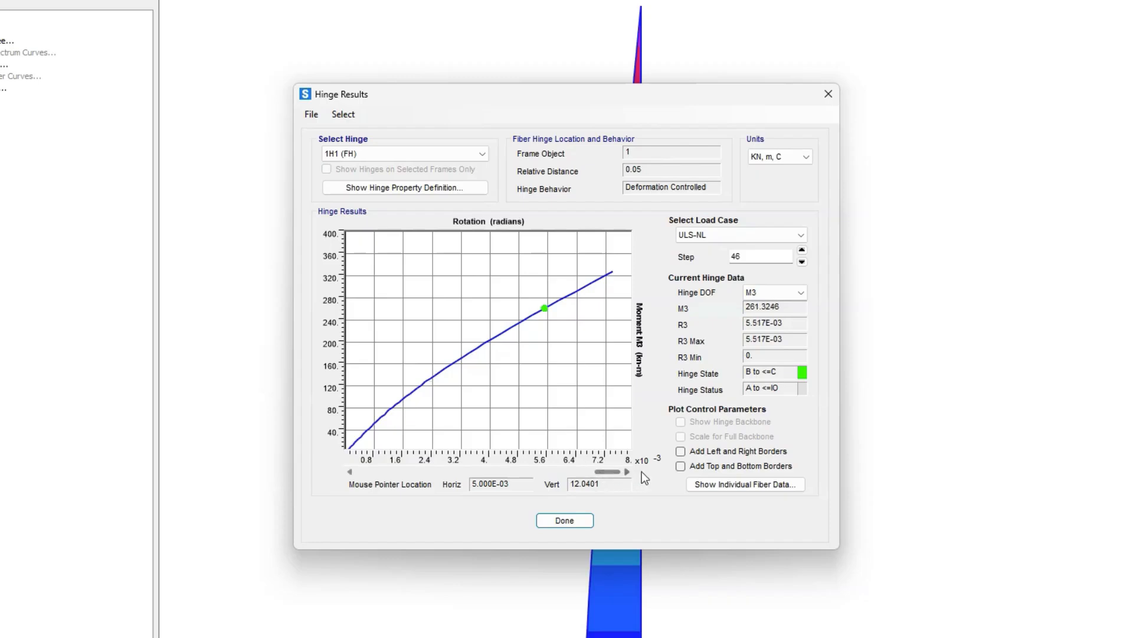
# Step: Show the individual fiber data of hinge 1H1 with the fiber backbone stress-strain curve, scaled for the full backbone
pyautogui.click(716, 487)
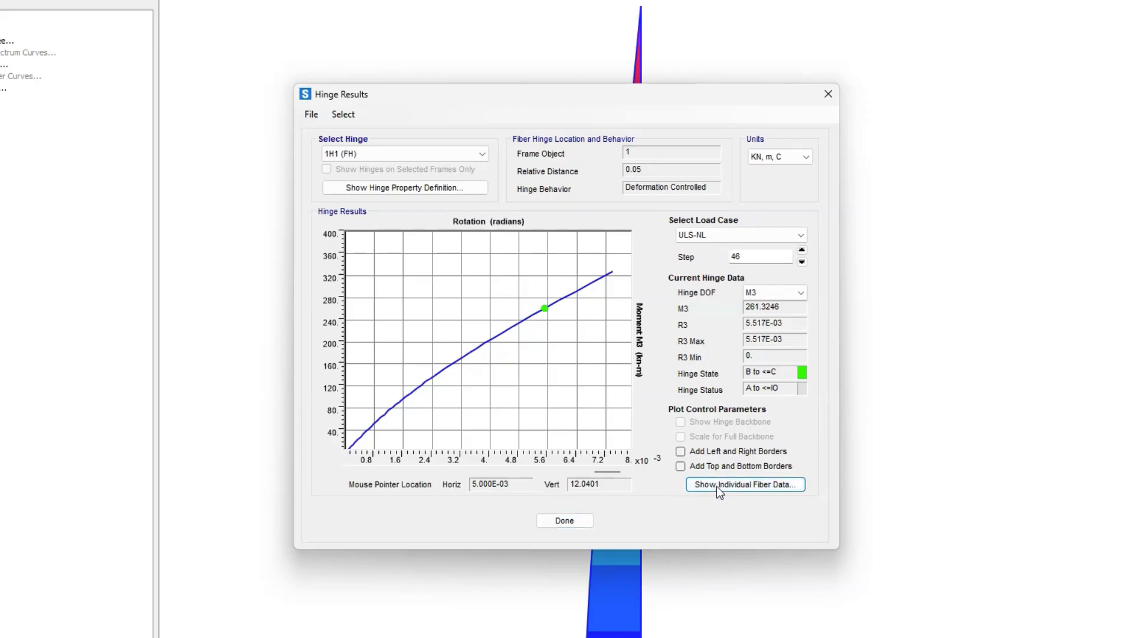
pyautogui.click(711, 476)
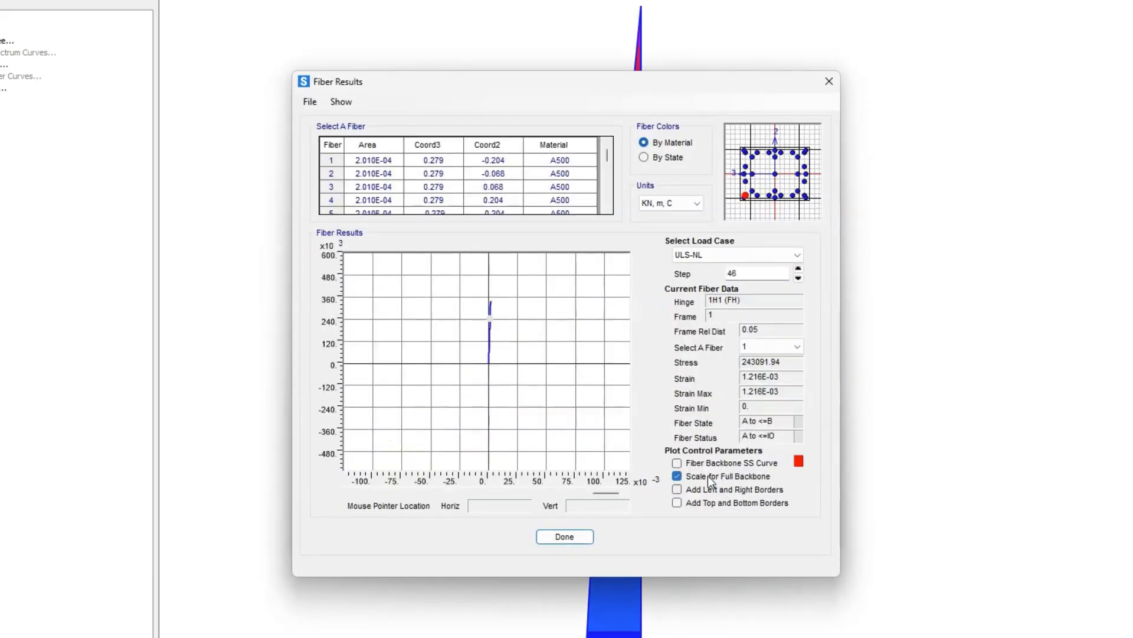
pyautogui.click(709, 465)
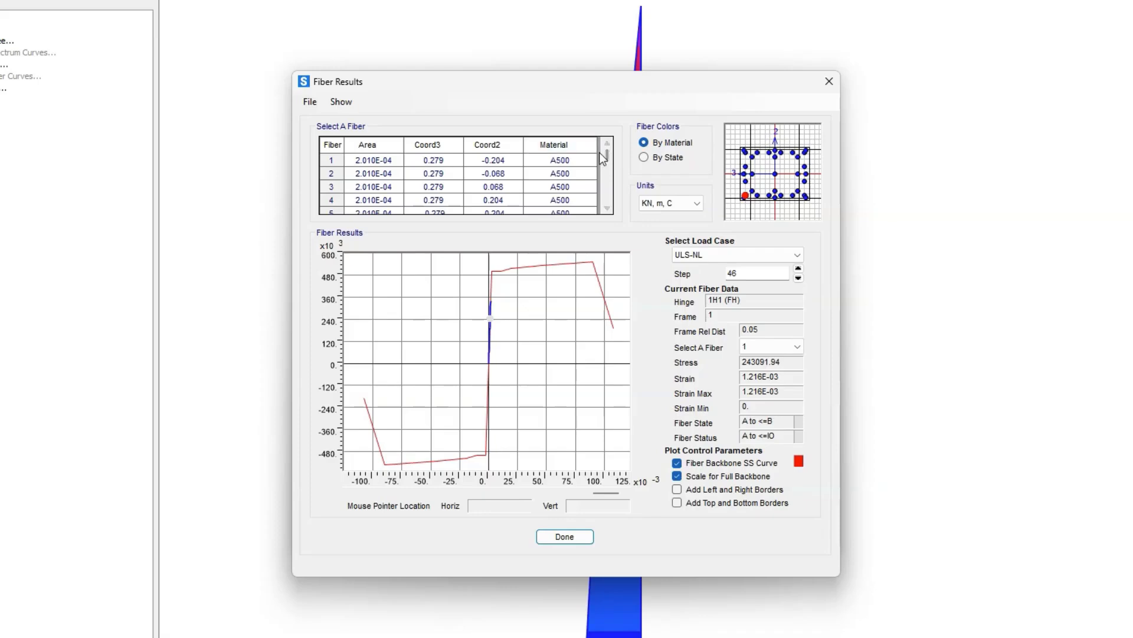
# Step: Examine the stress-strain results of concrete fiber 19 and steel fiber 5 up to step 50, and close the fiber results
pyautogui.scroll(-5, 549, 200)
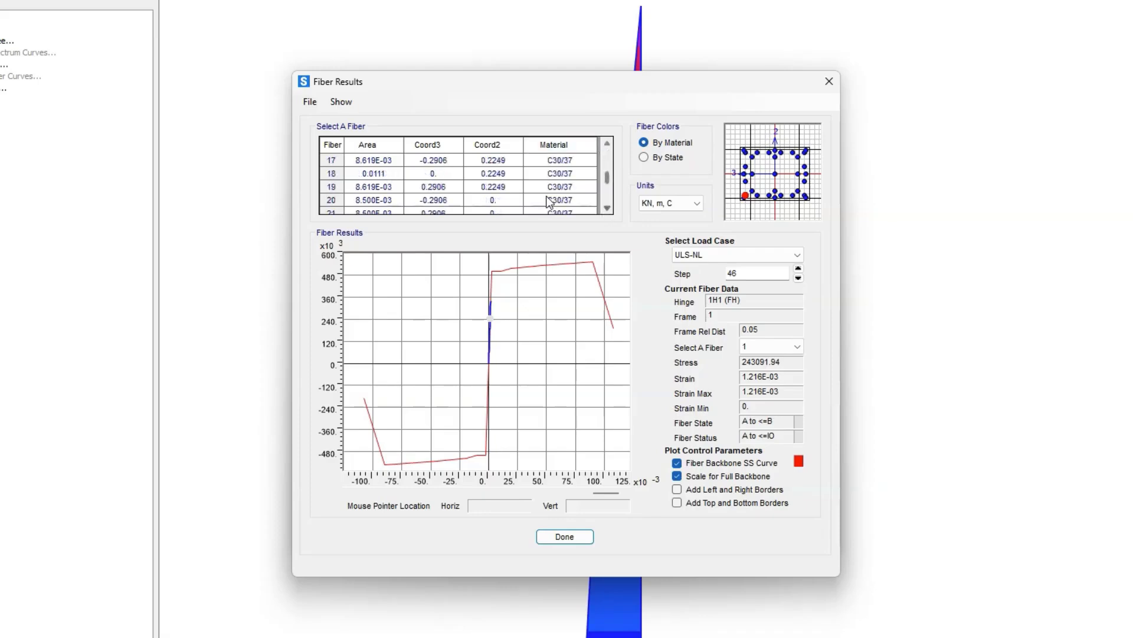
pyautogui.click(332, 186)
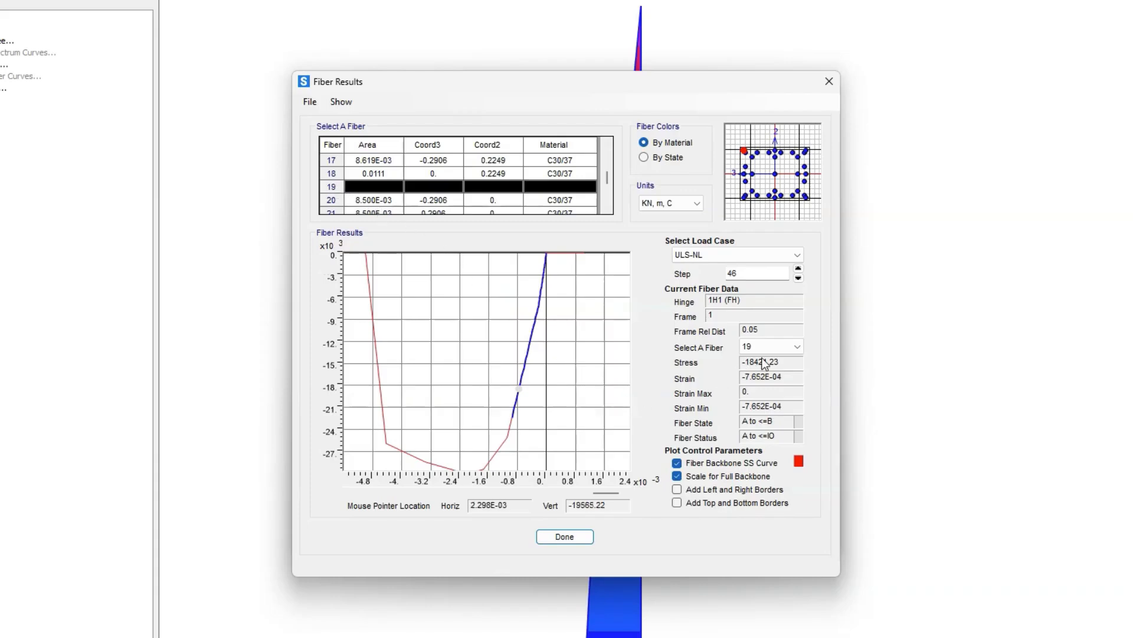
pyautogui.click(799, 268)
pyautogui.click(798, 269)
pyautogui.click(798, 269)
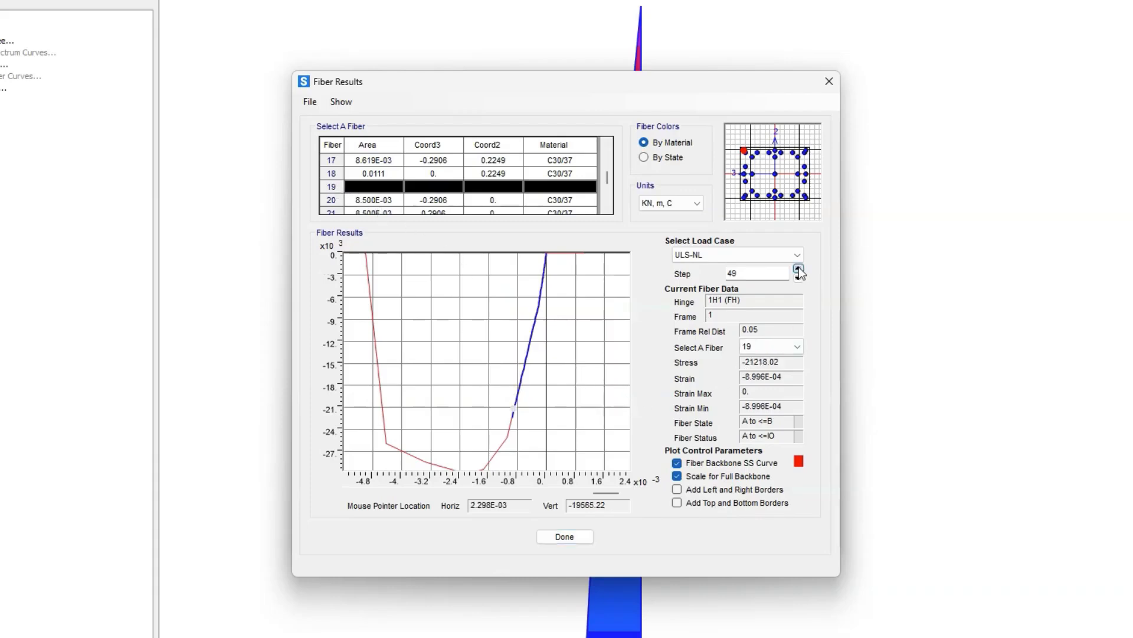
pyautogui.click(798, 269)
pyautogui.scroll(14, 388, 174)
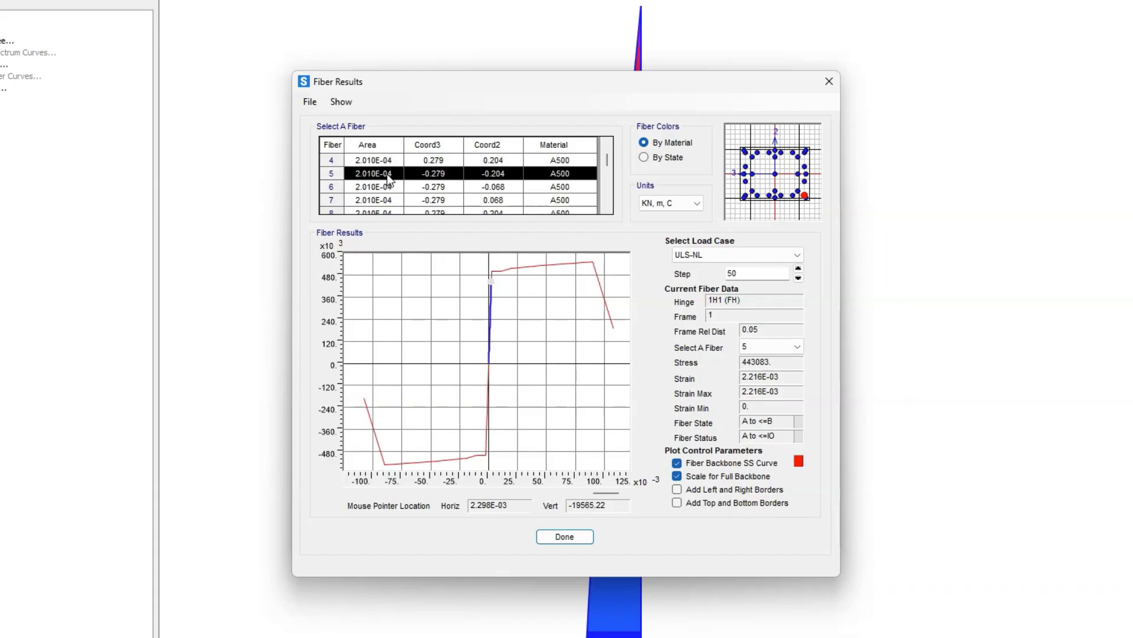
pyautogui.click(565, 536)
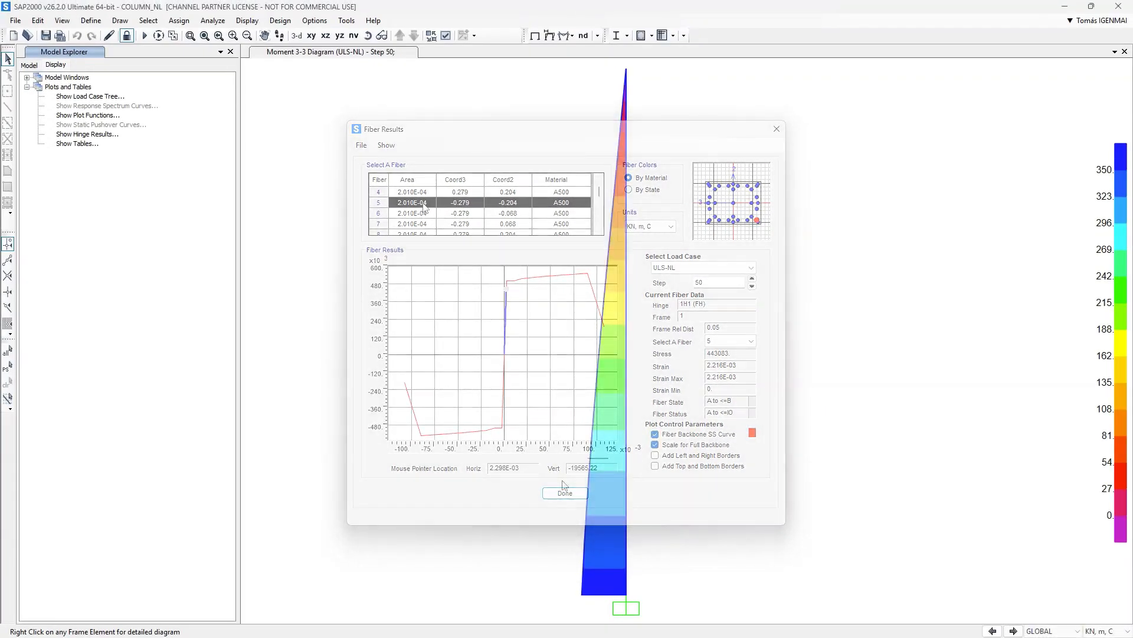